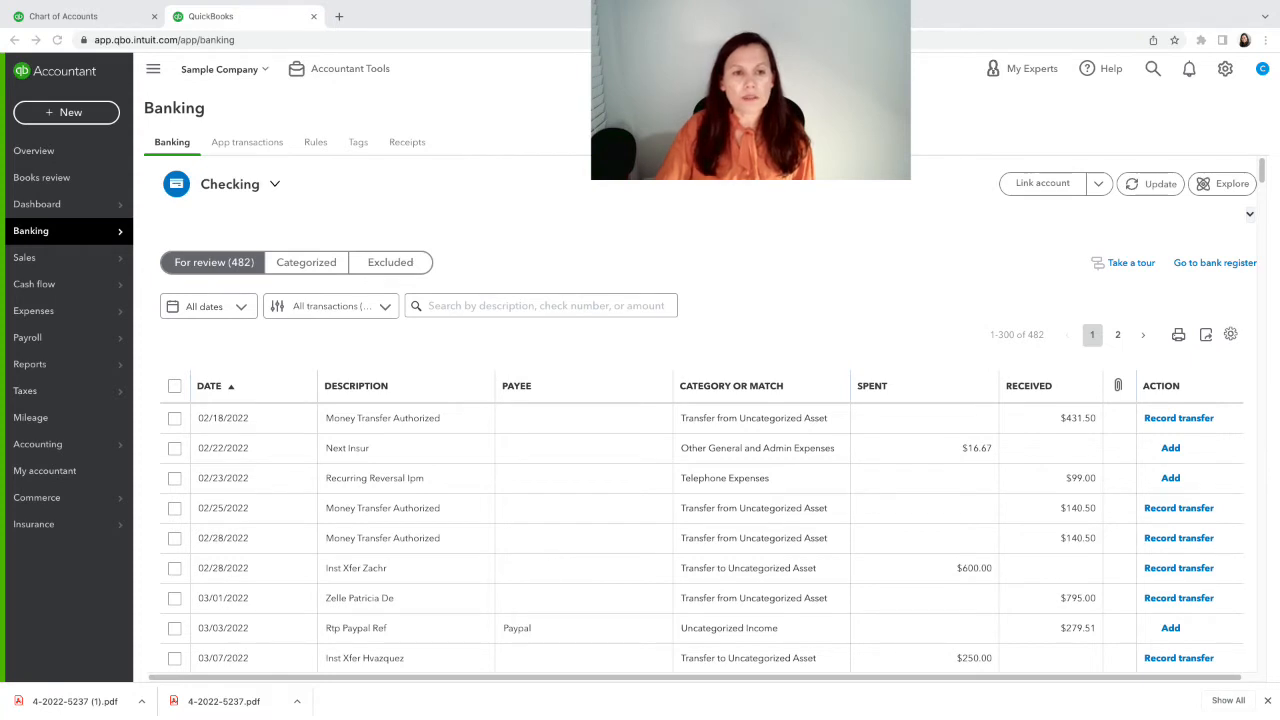
Step: Open a new bank deposit form that lists the customer payments awaiting deposit
left_click(52, 116)
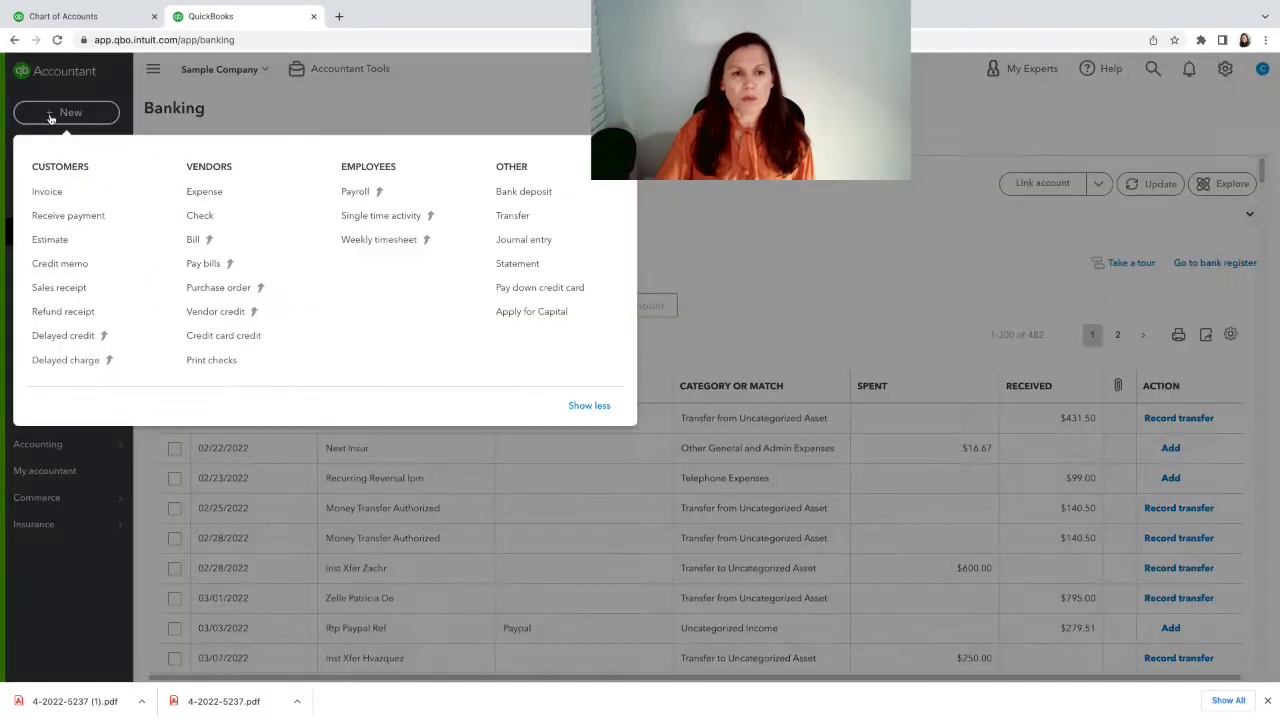
left_click(530, 191)
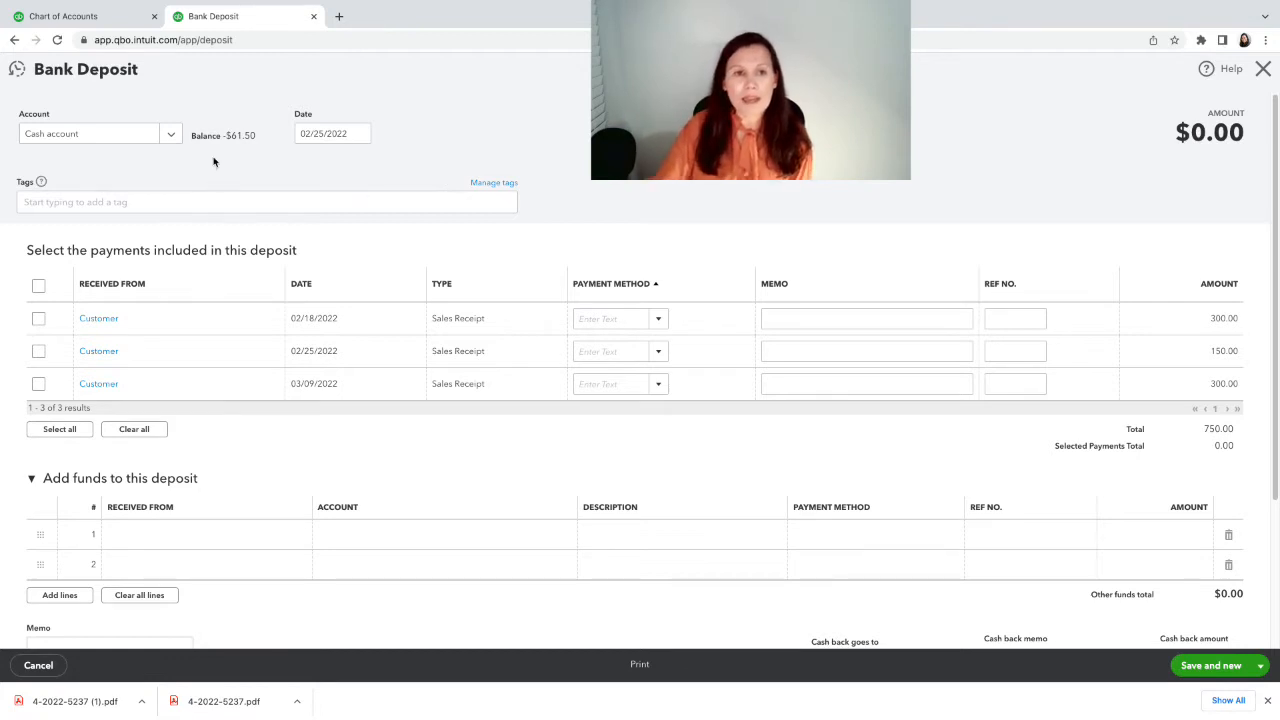
left_click(84, 18)
left_click(215, 16)
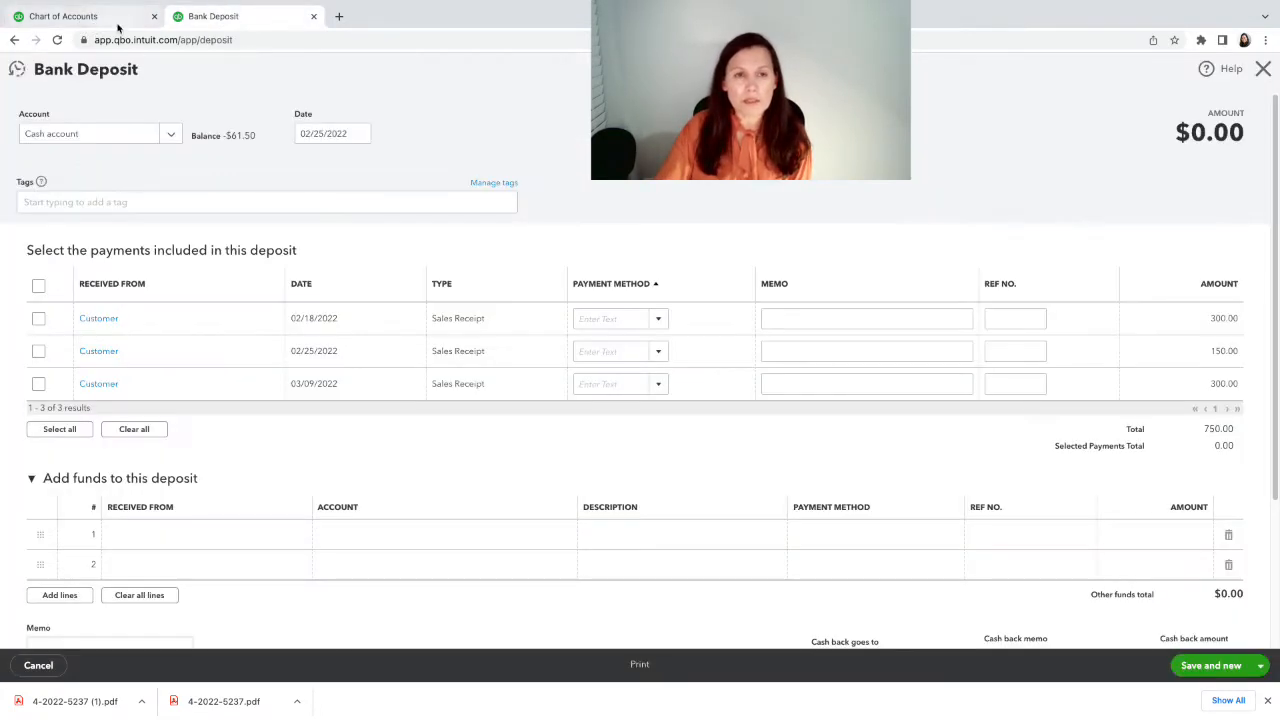
Step: Compare the Checking bank register with the payments available on the bank deposit form
left_click(90, 22)
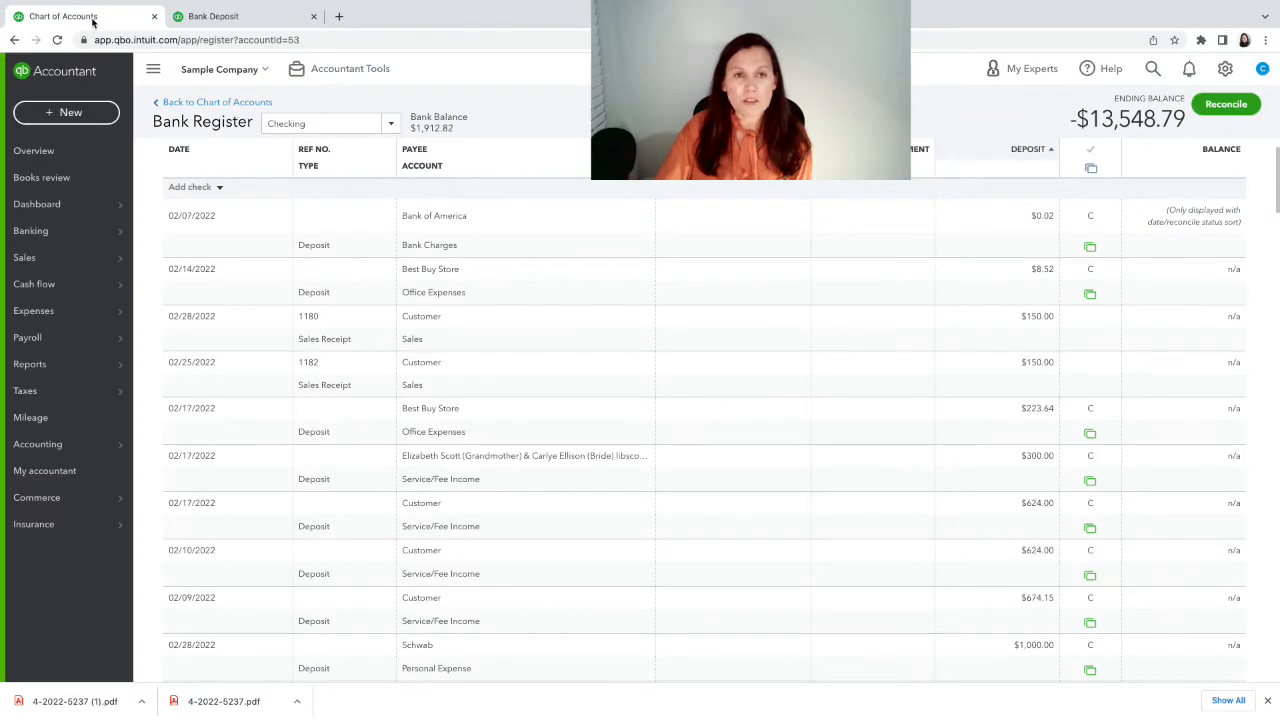
right_click(92, 22)
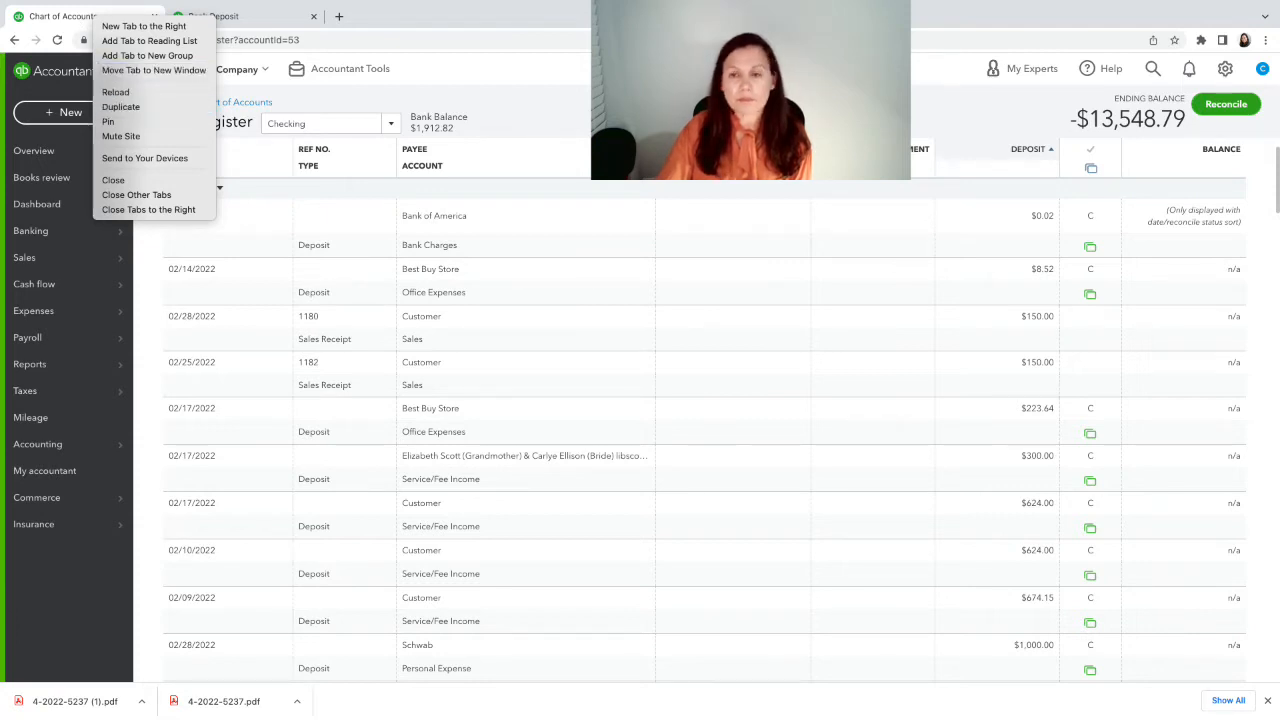
left_click(588, 63)
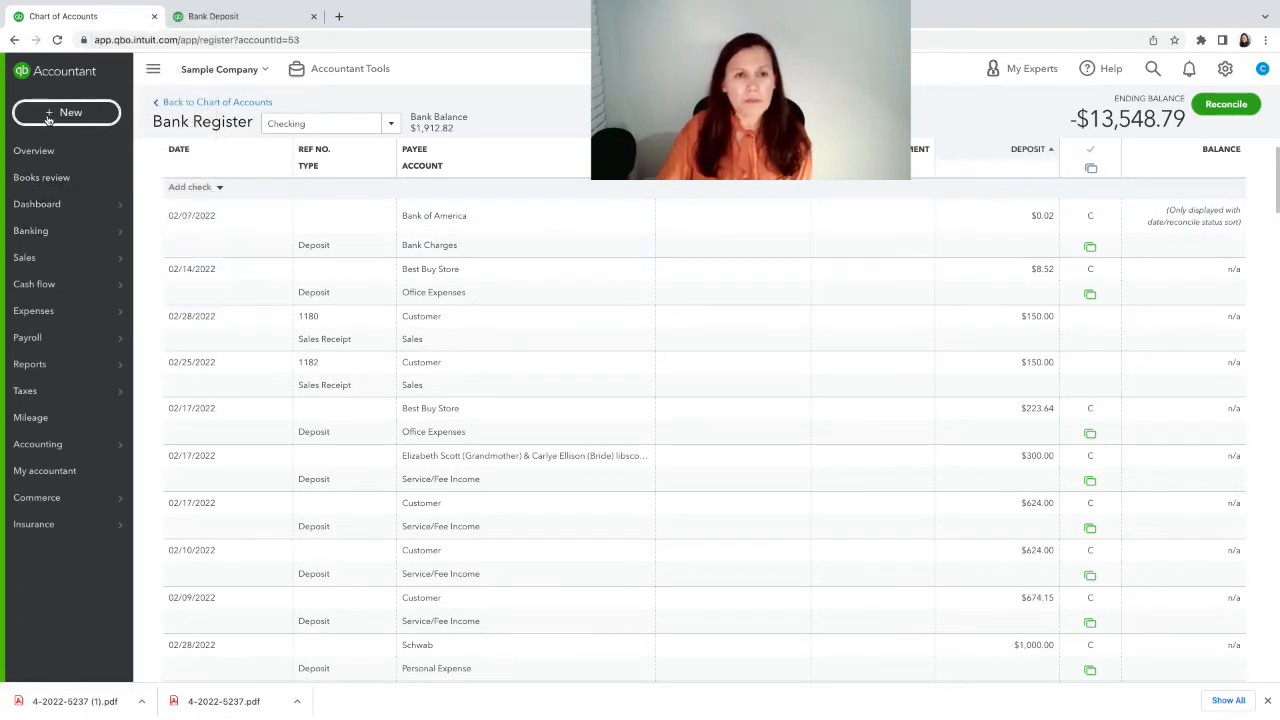
left_click(213, 24)
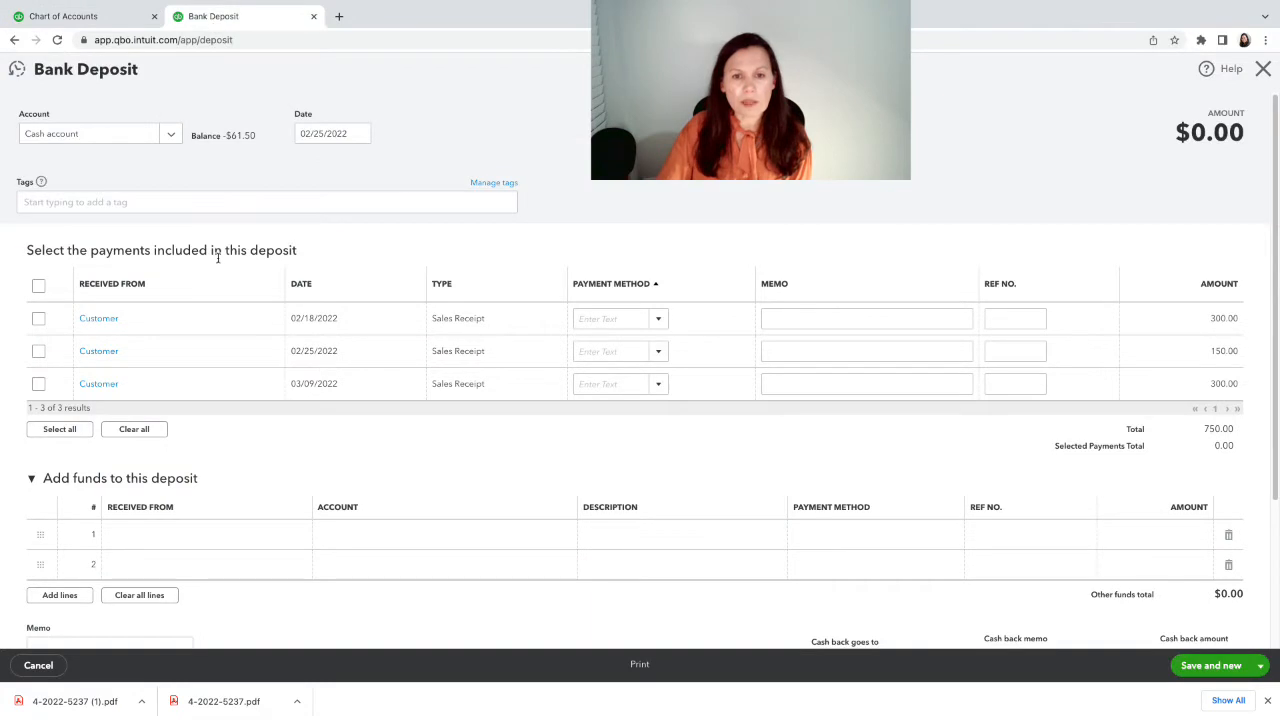
left_click(62, 17)
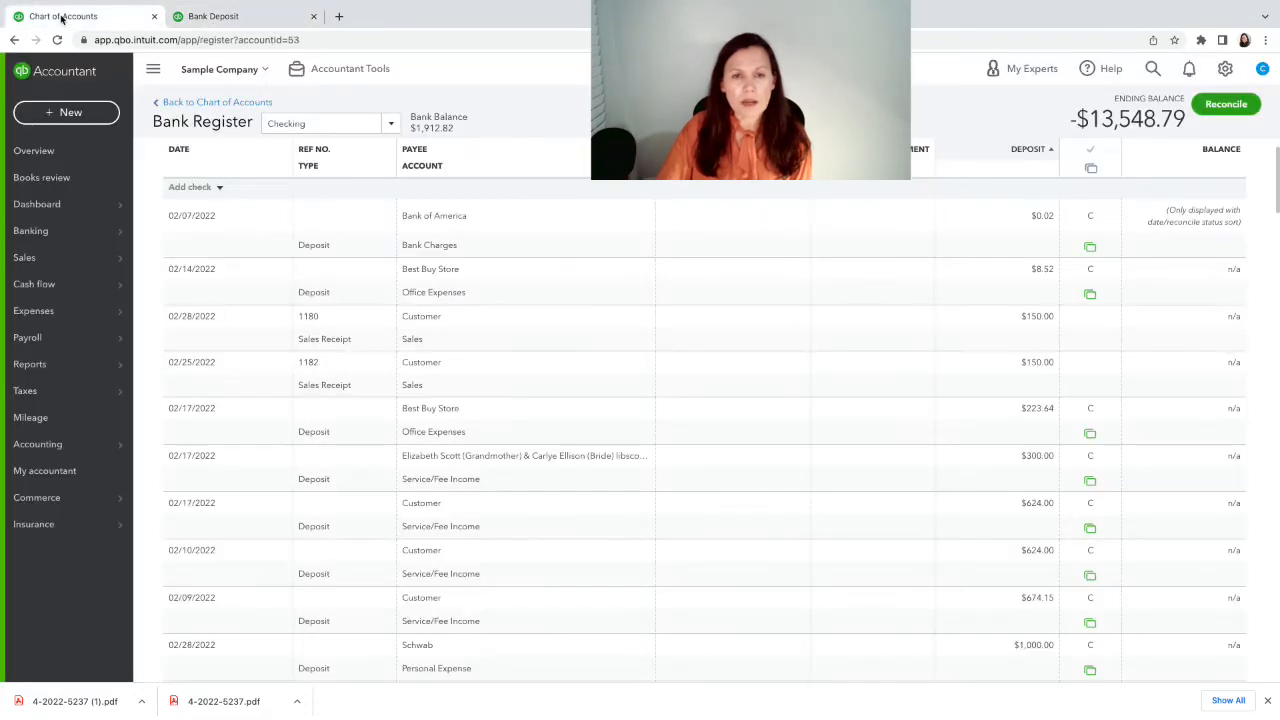
left_click(248, 17)
Step: Open the Checking account's bank transactions for review, replacing the register view, and sort them by date, oldest first
left_click(100, 20)
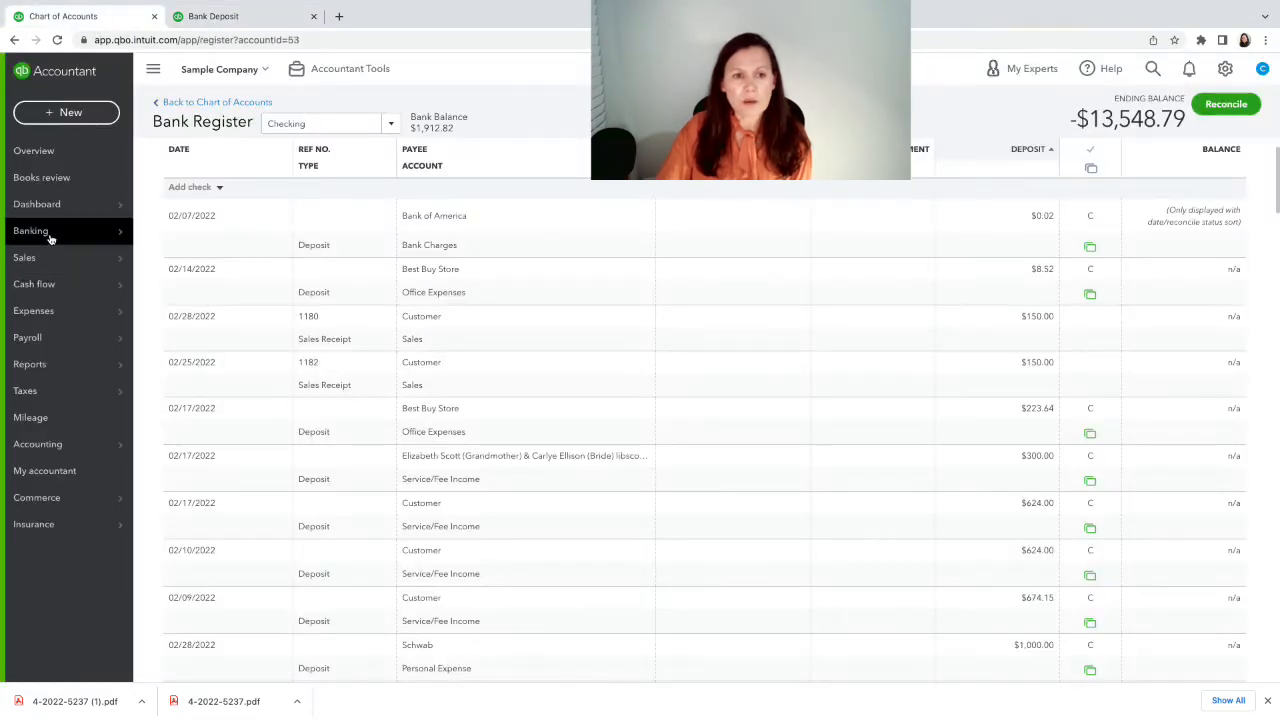
left_click(145, 227)
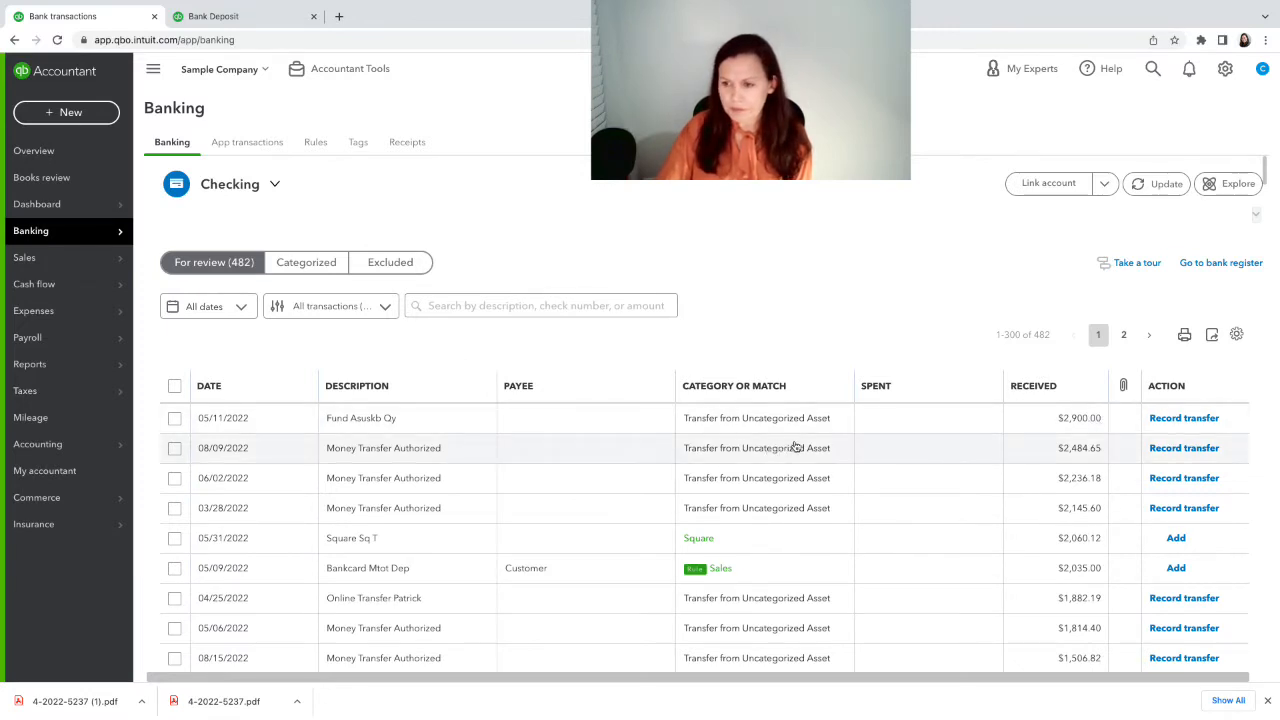
scroll(797, 447, "down", 3)
scroll(797, 440, "up", 3)
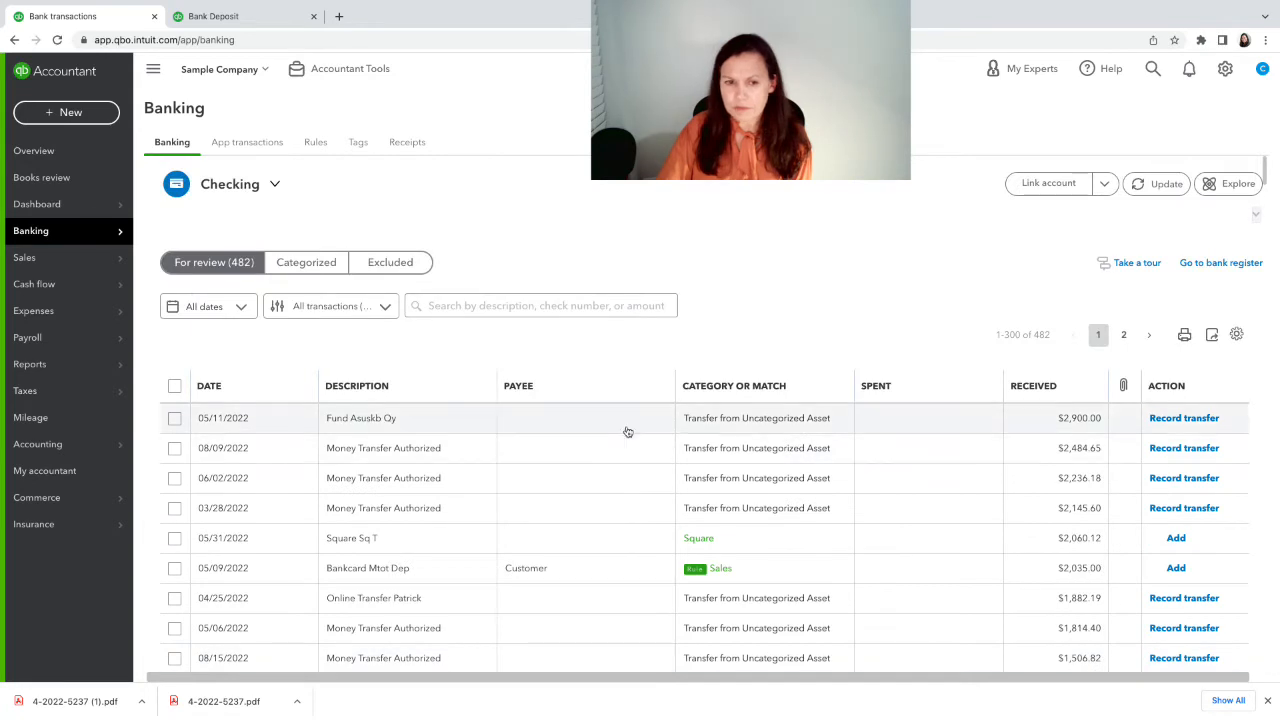
left_click(208, 386)
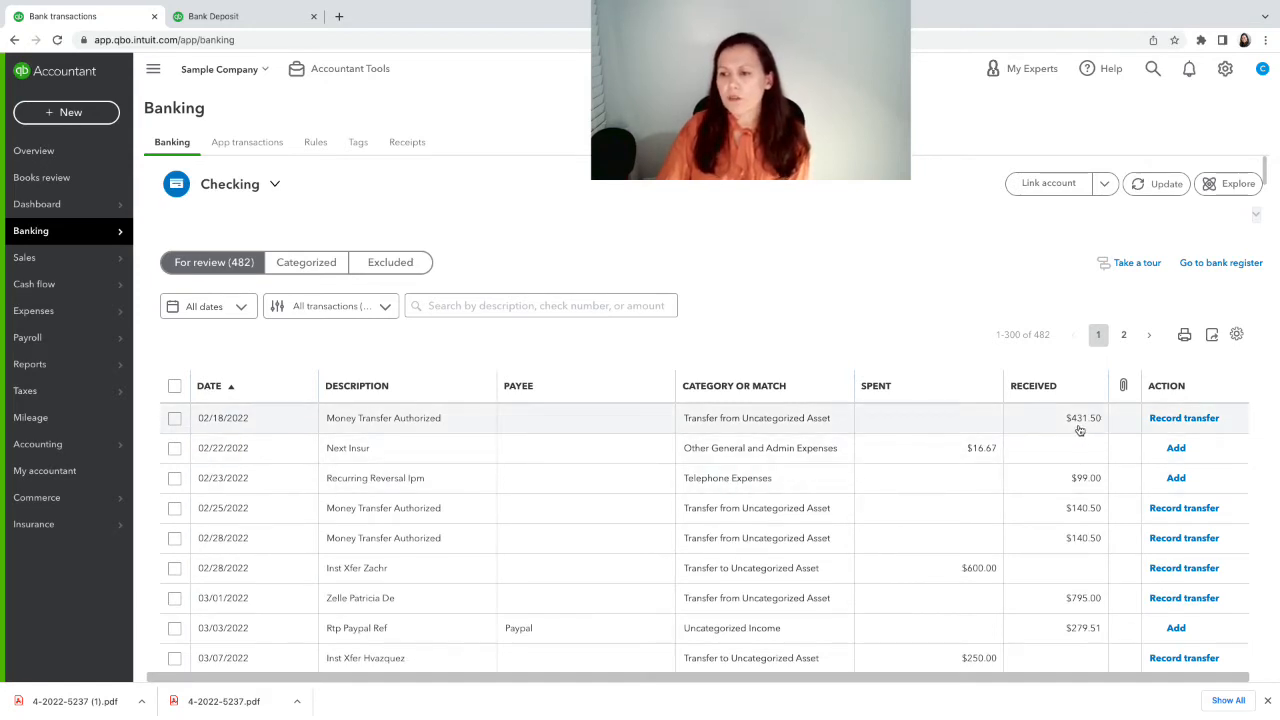
Step: Compare the payments on the bank deposit form with the Checking transactions waiting for review
left_click(242, 24)
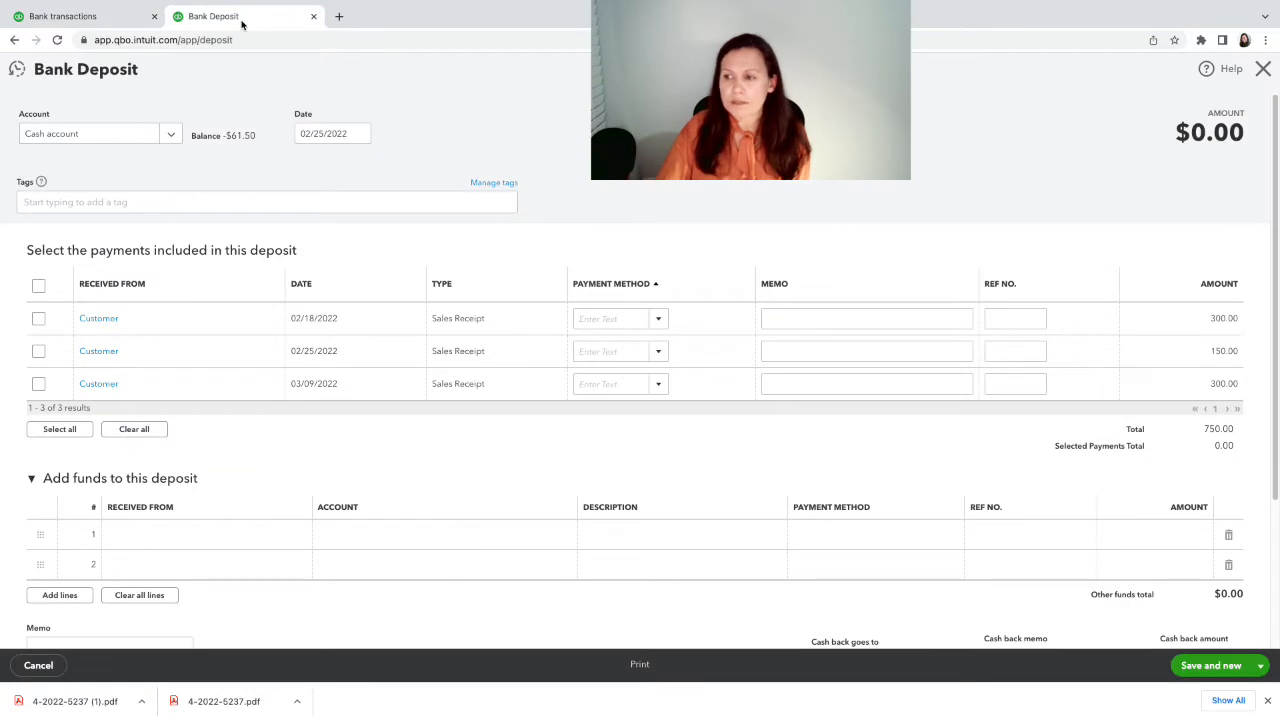
left_click(122, 20)
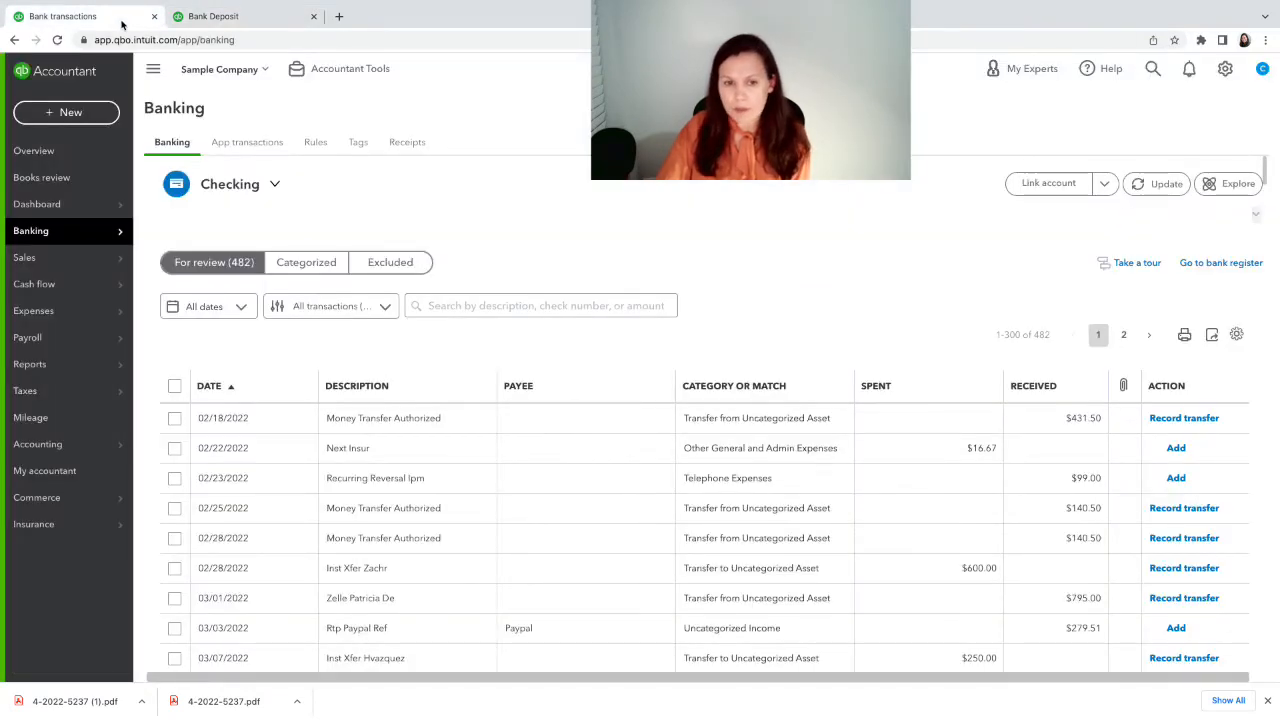
left_click(220, 17)
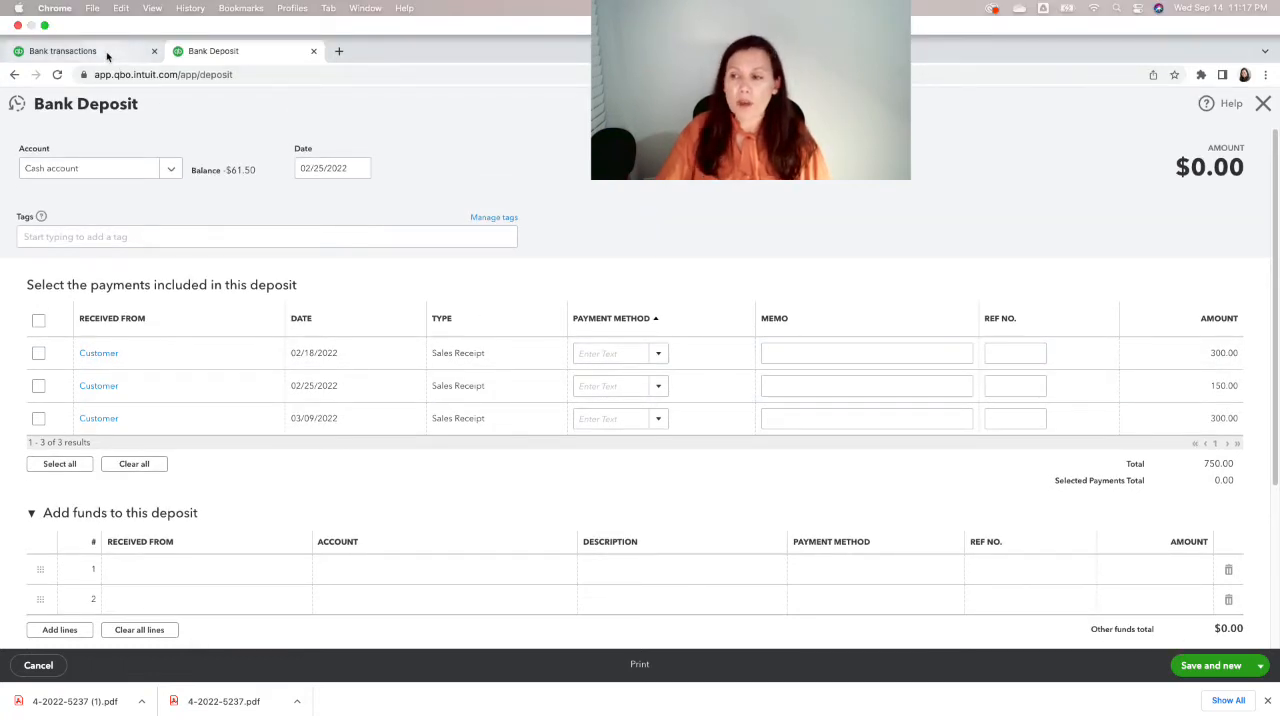
left_click(107, 56)
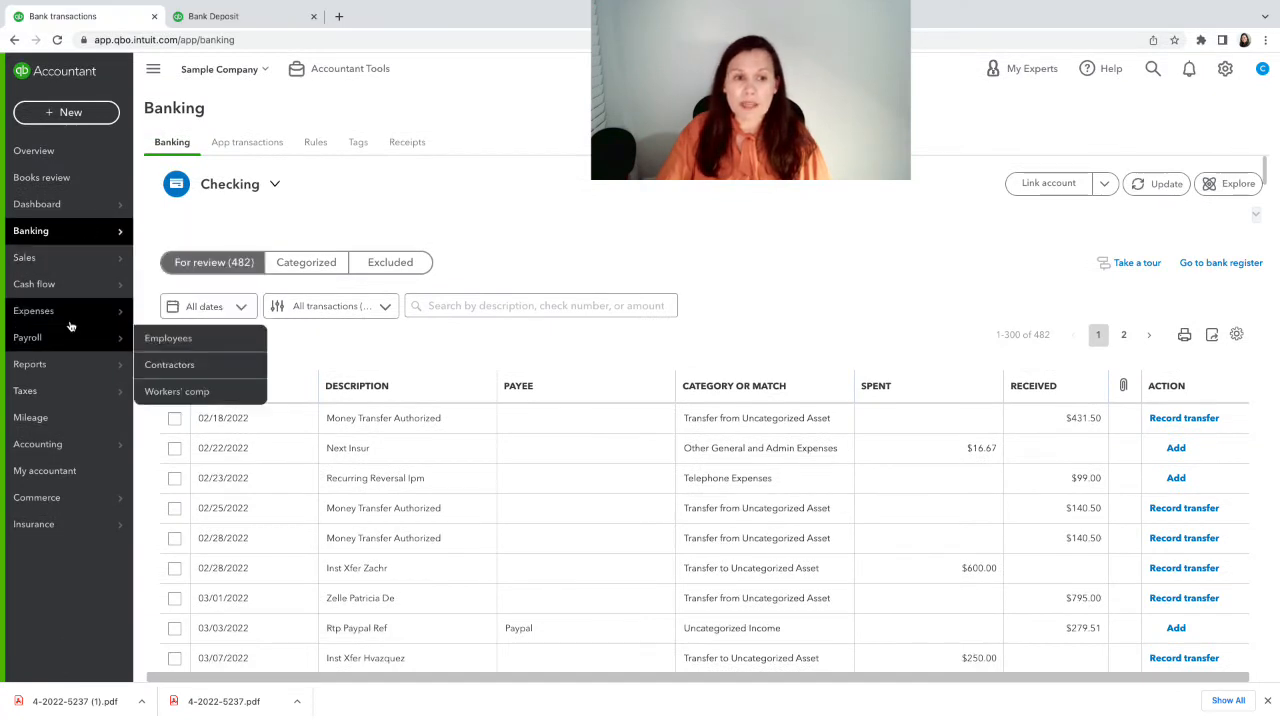
Step: View the customer list and the client overview, and return to the bank transactions
mouse_move(49, 261)
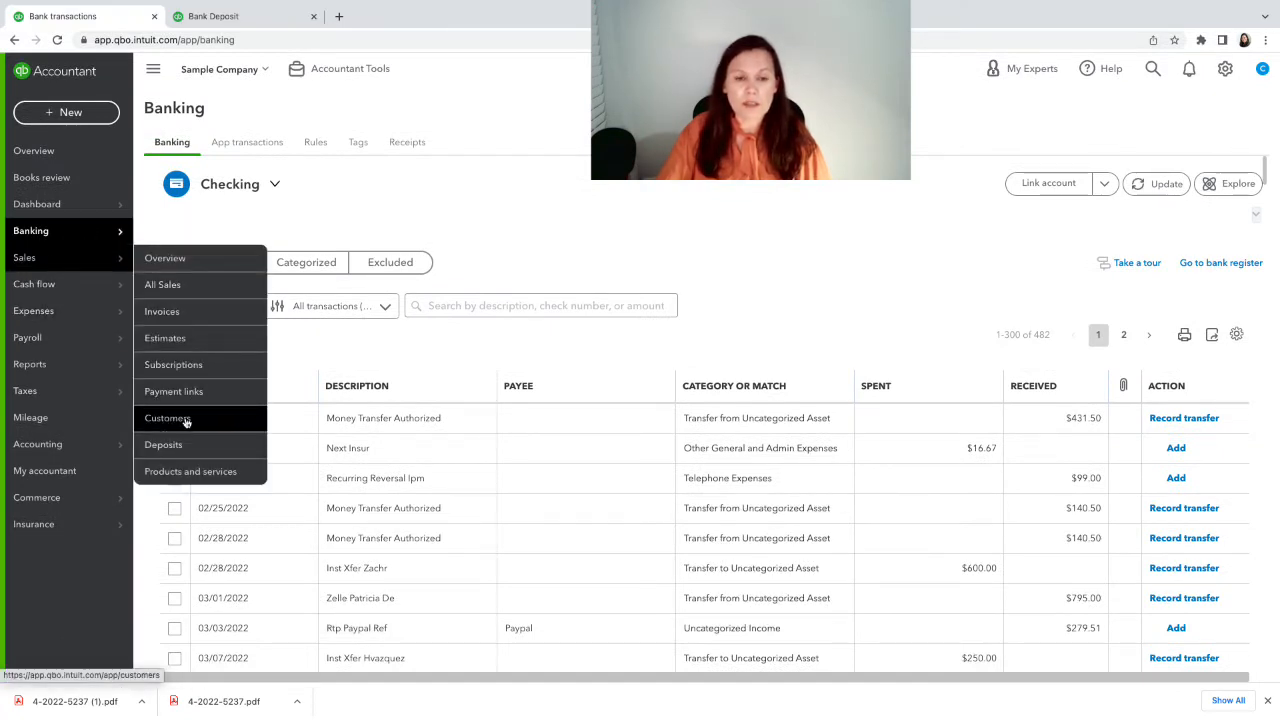
left_click(185, 420)
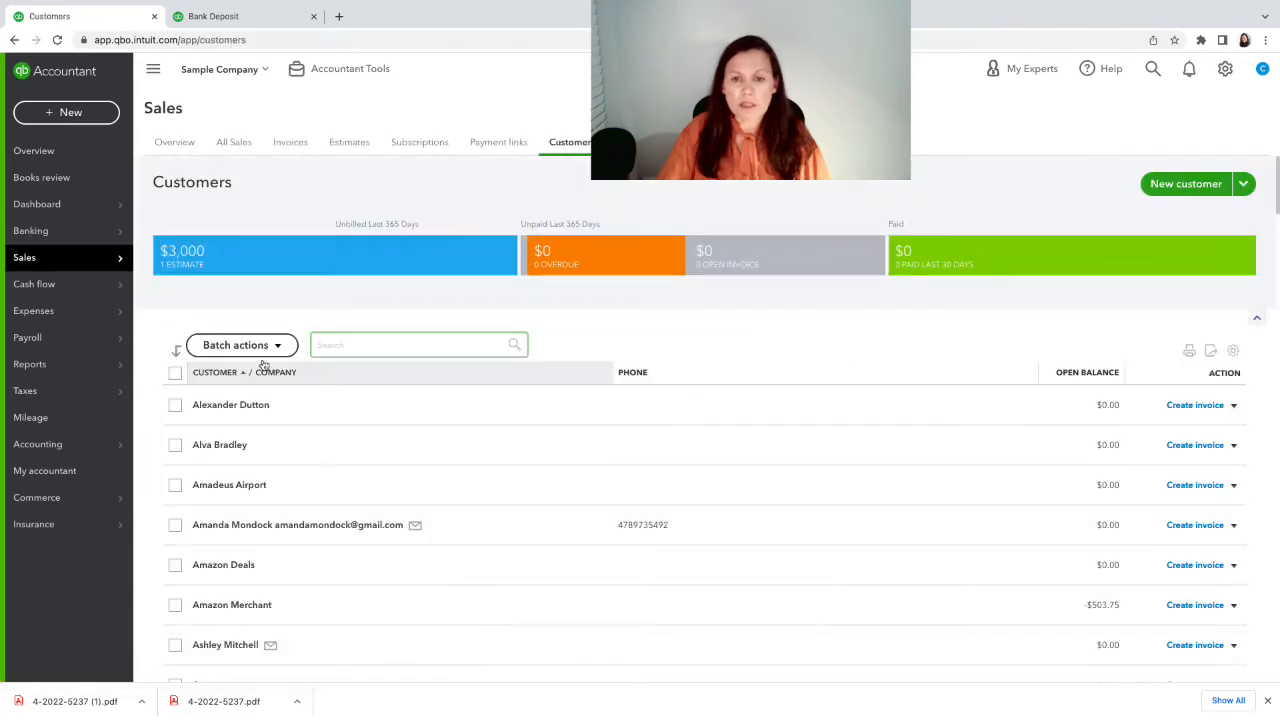
left_click(43, 150)
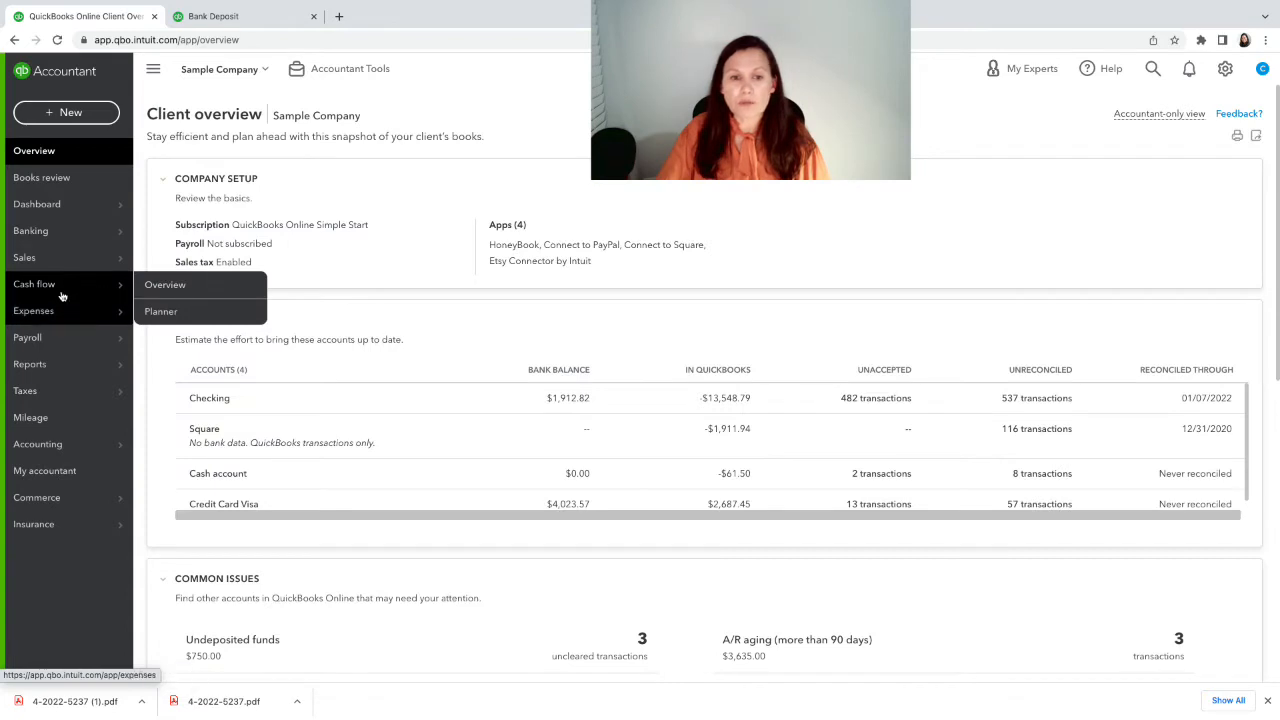
left_click(30, 231)
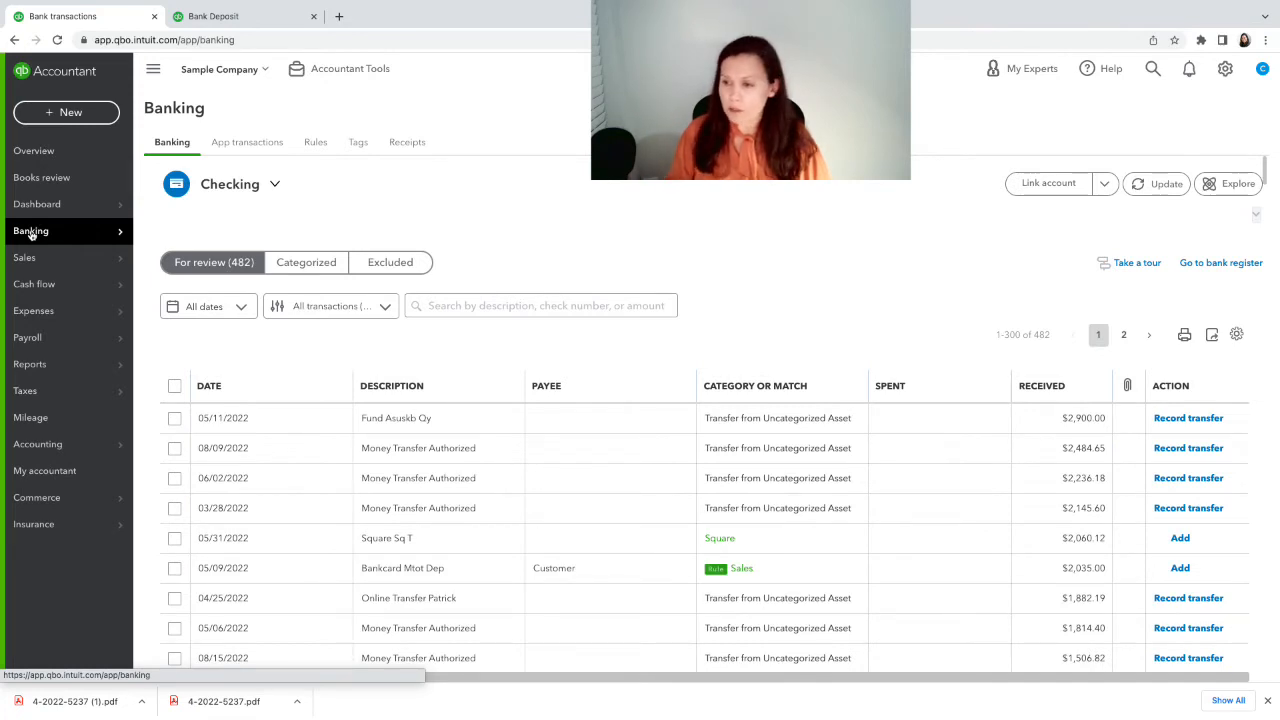
Step: View the Checking account's register from the chart of accounts
mouse_move(51, 456)
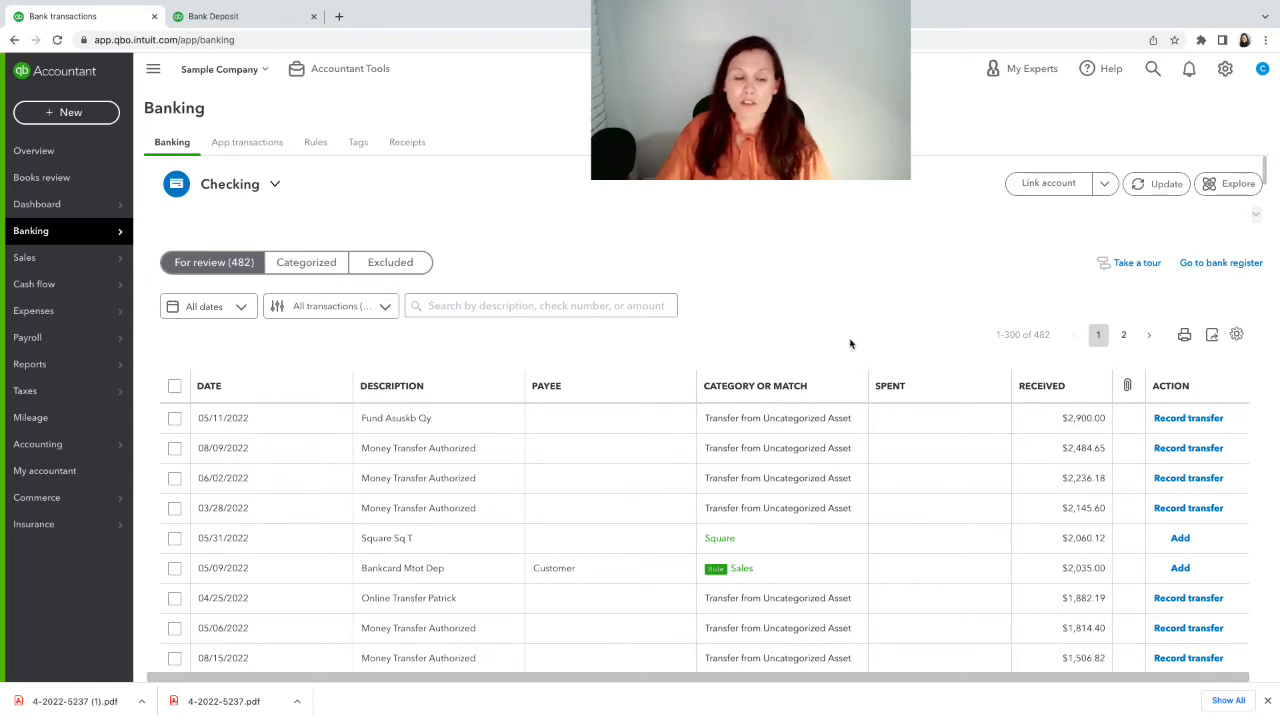
mouse_move(108, 442)
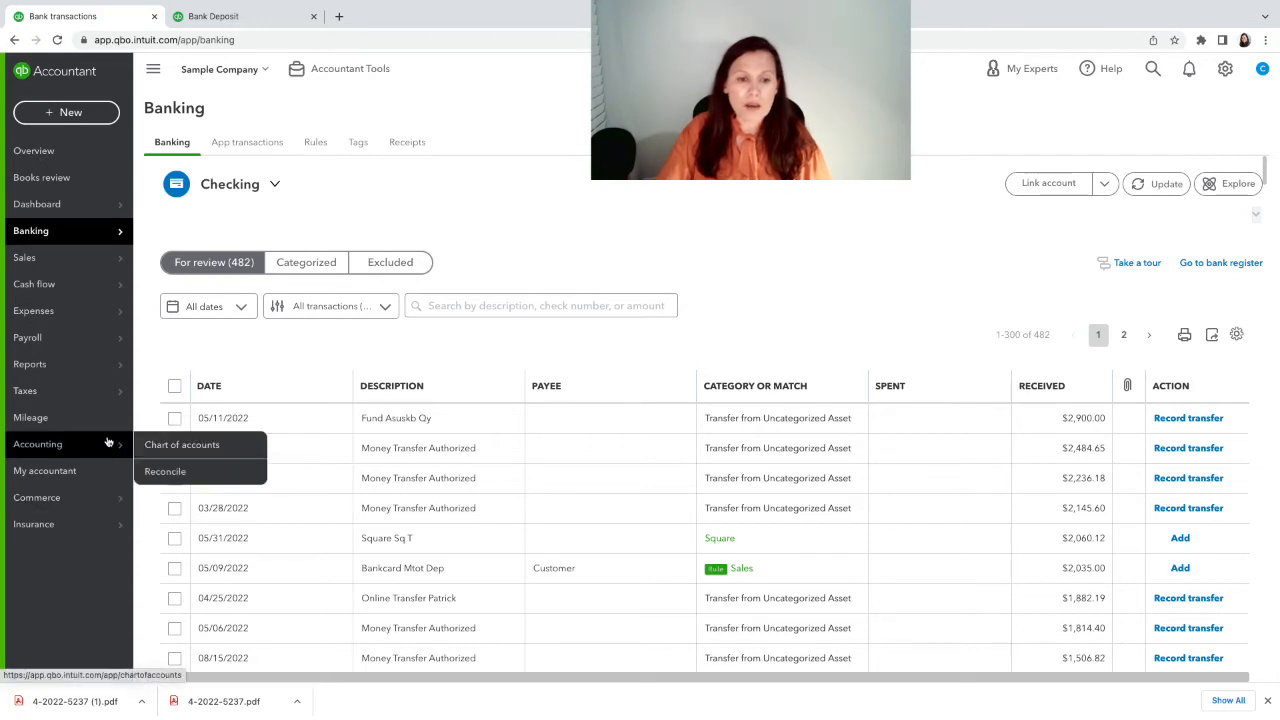
left_click(174, 450)
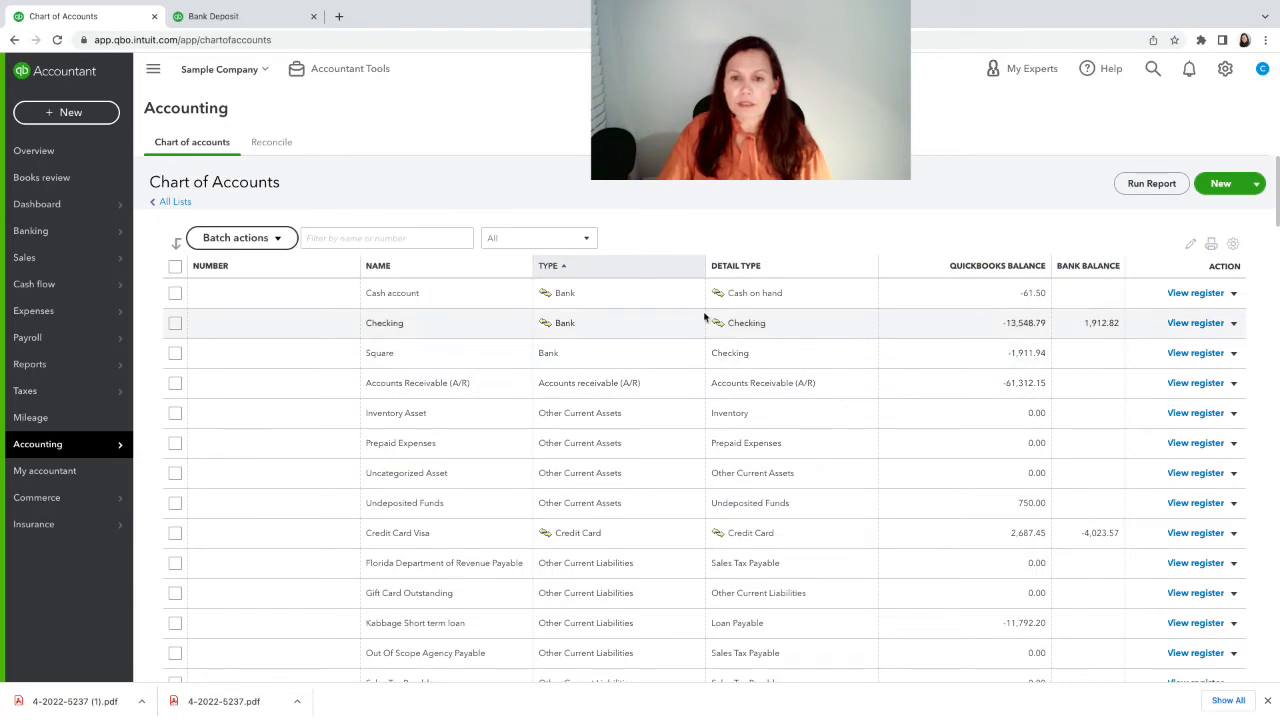
left_click(1186, 323)
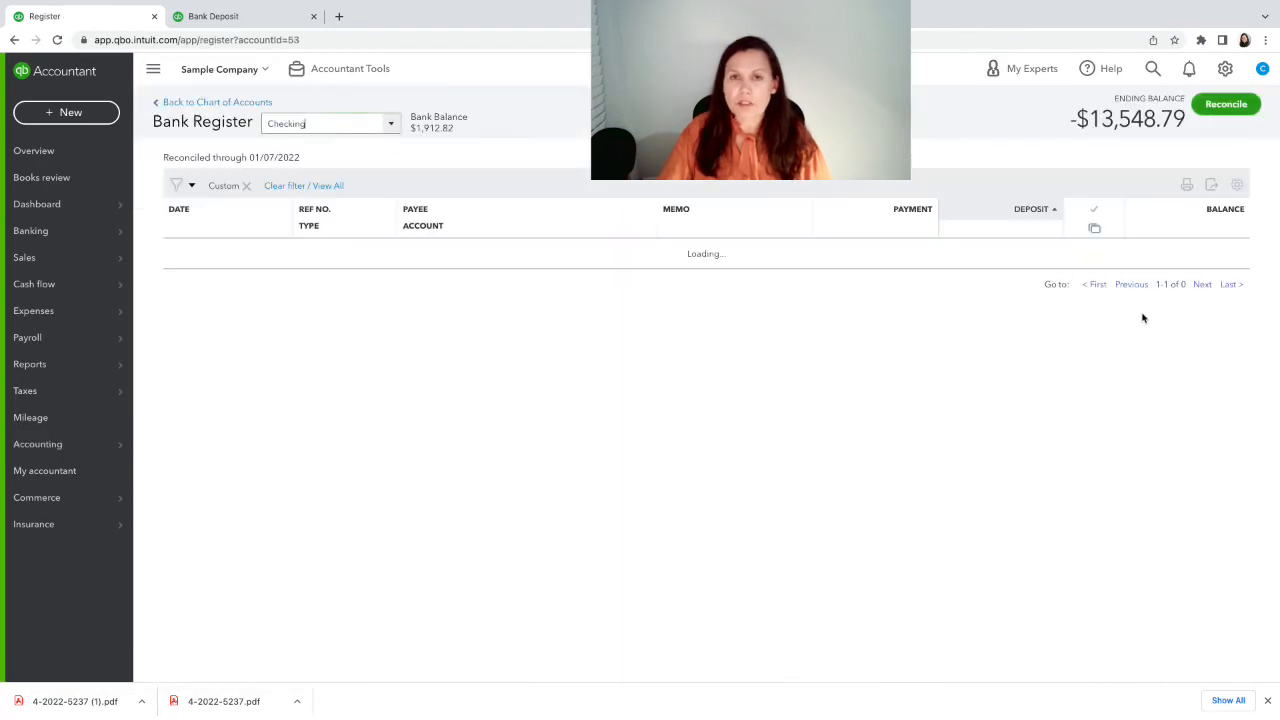
Step: Open the Checking account's bank register from the bank transactions page
mouse_move(17, 230)
left_click(159, 231)
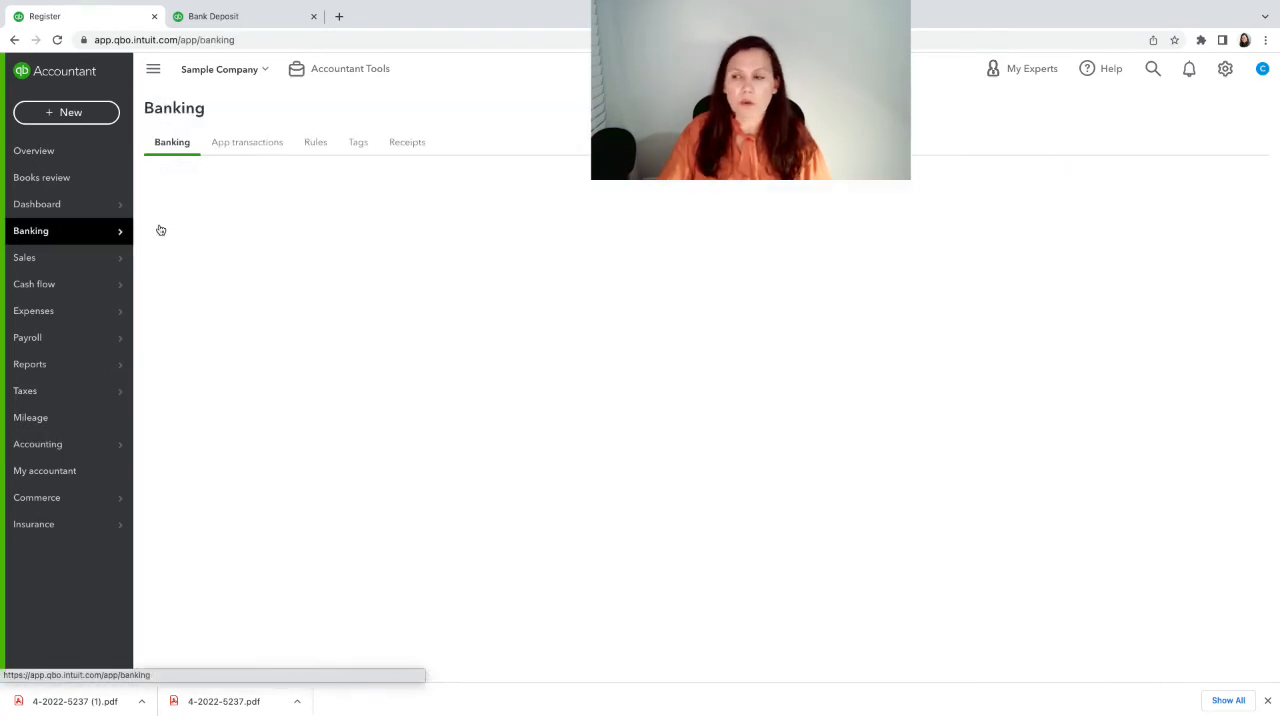
left_click(1218, 264)
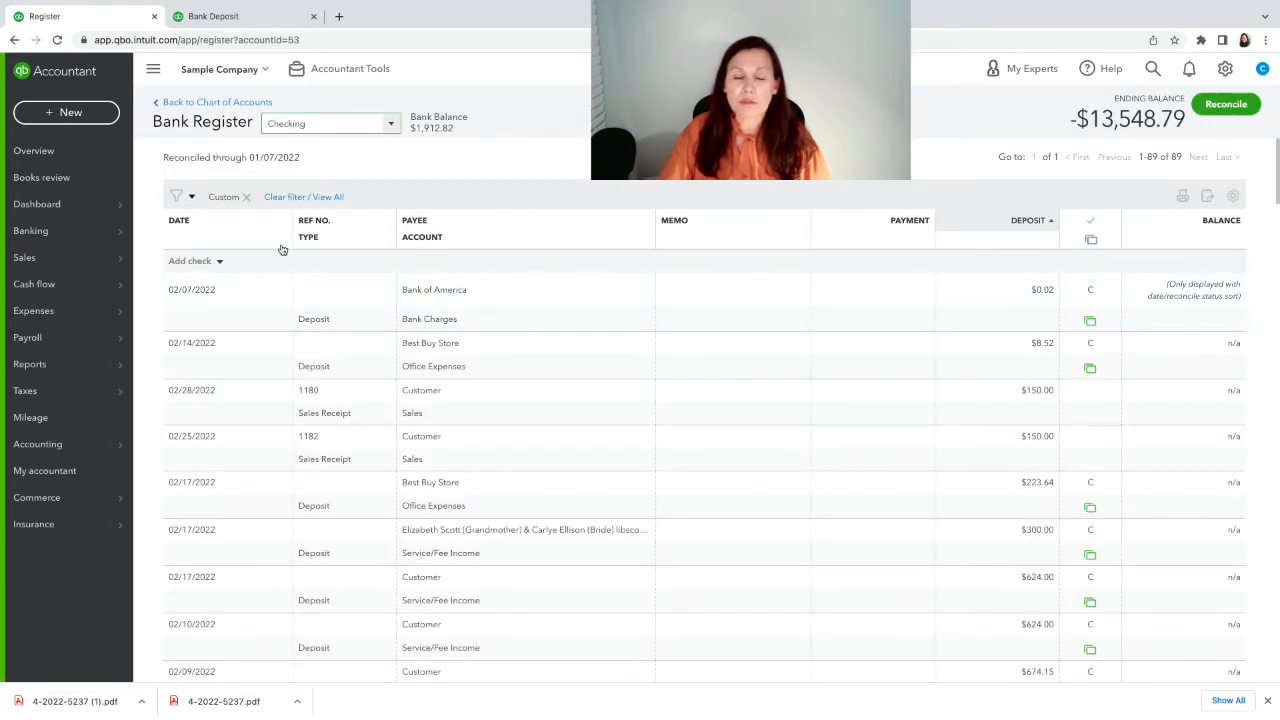
Step: Apply the custom date filter 02/01/2022 to 02/28/2022 to the Checking register and sort it by deposit amount, smallest first
left_click(192, 198)
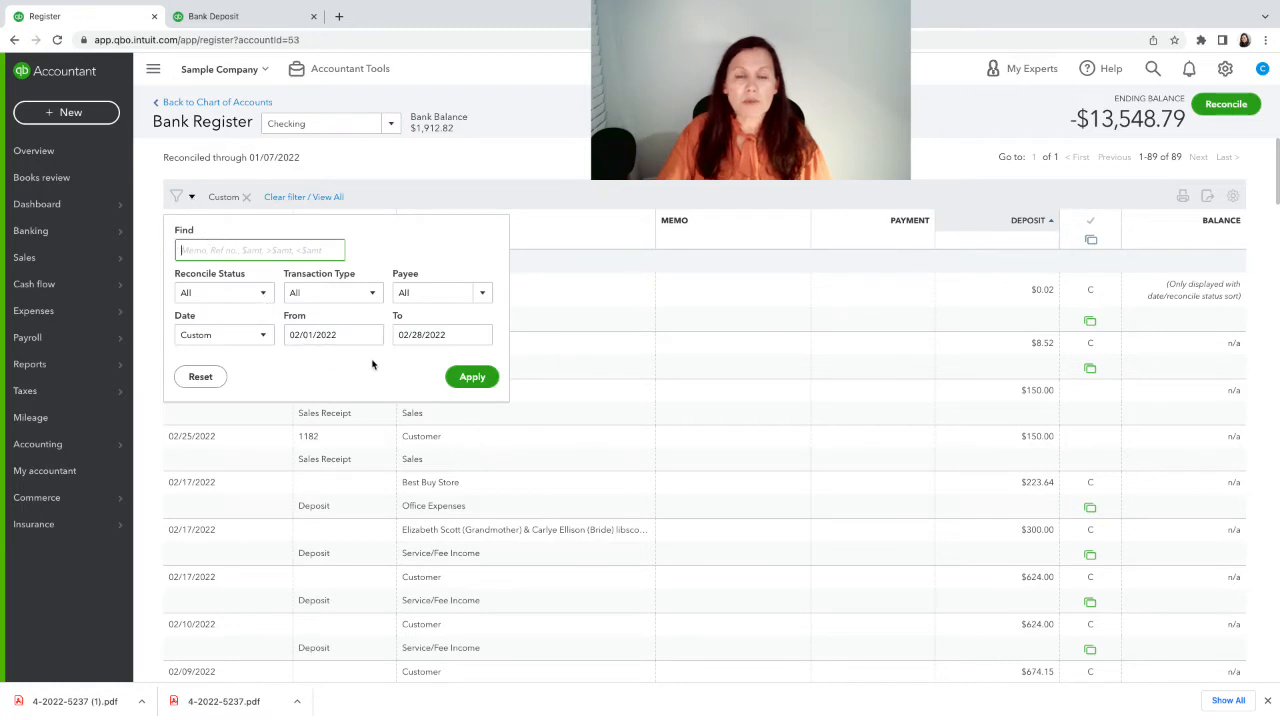
left_click(460, 381)
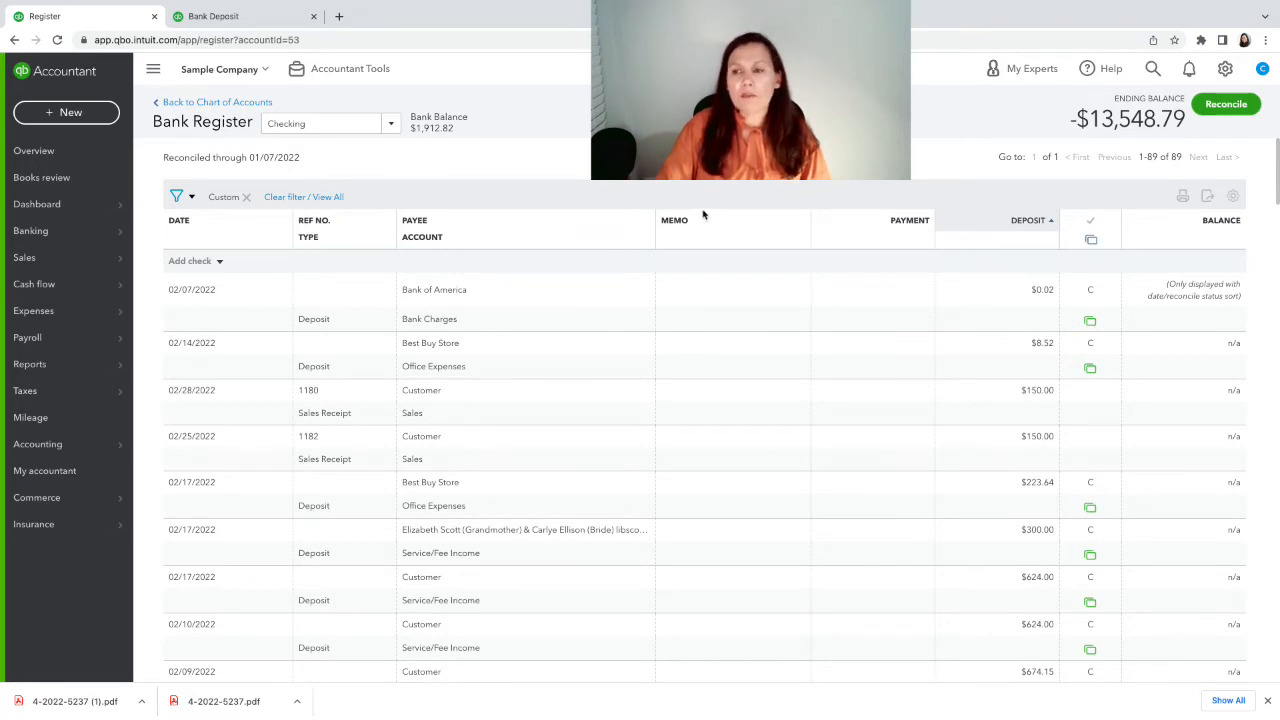
left_click(1018, 222)
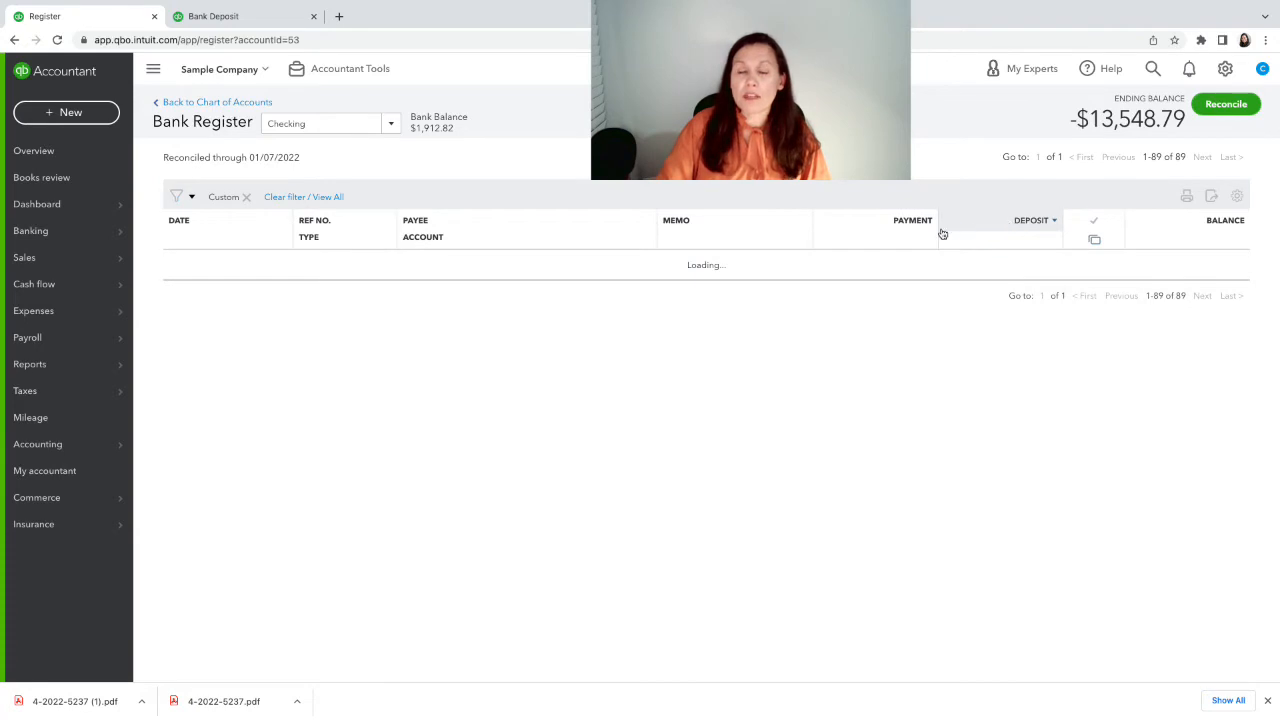
left_click(1016, 222)
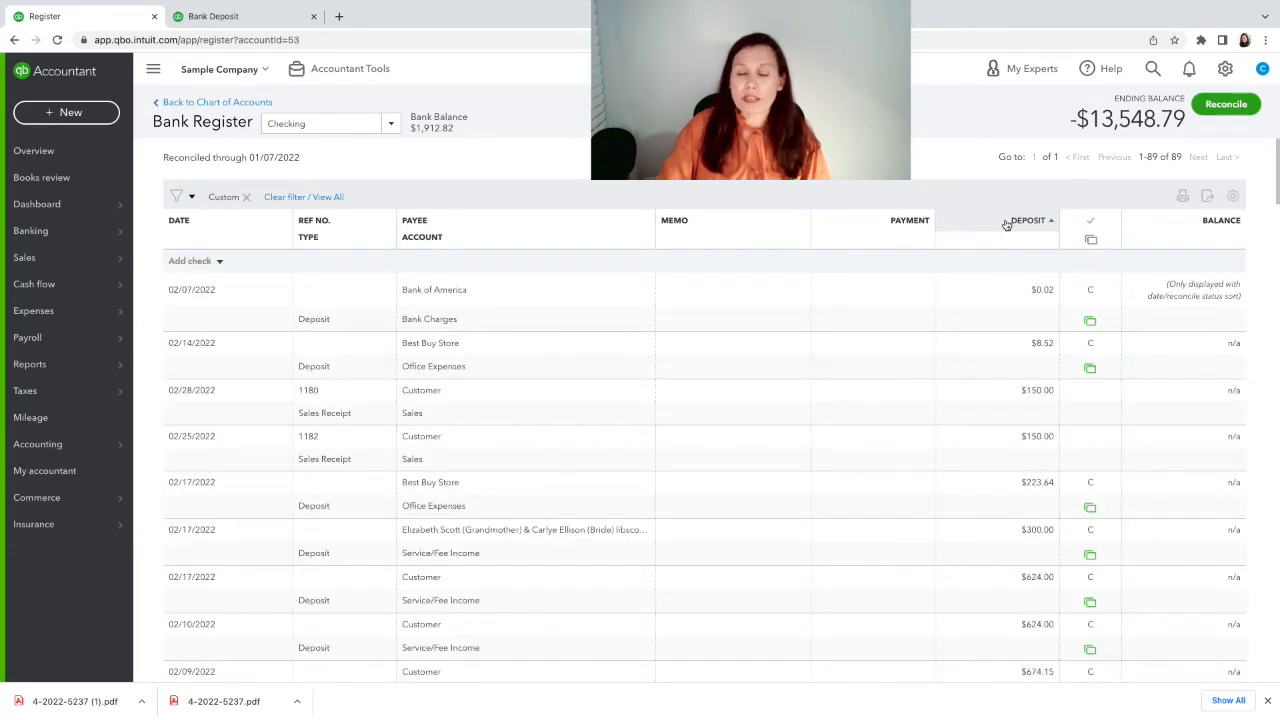
left_click(196, 223)
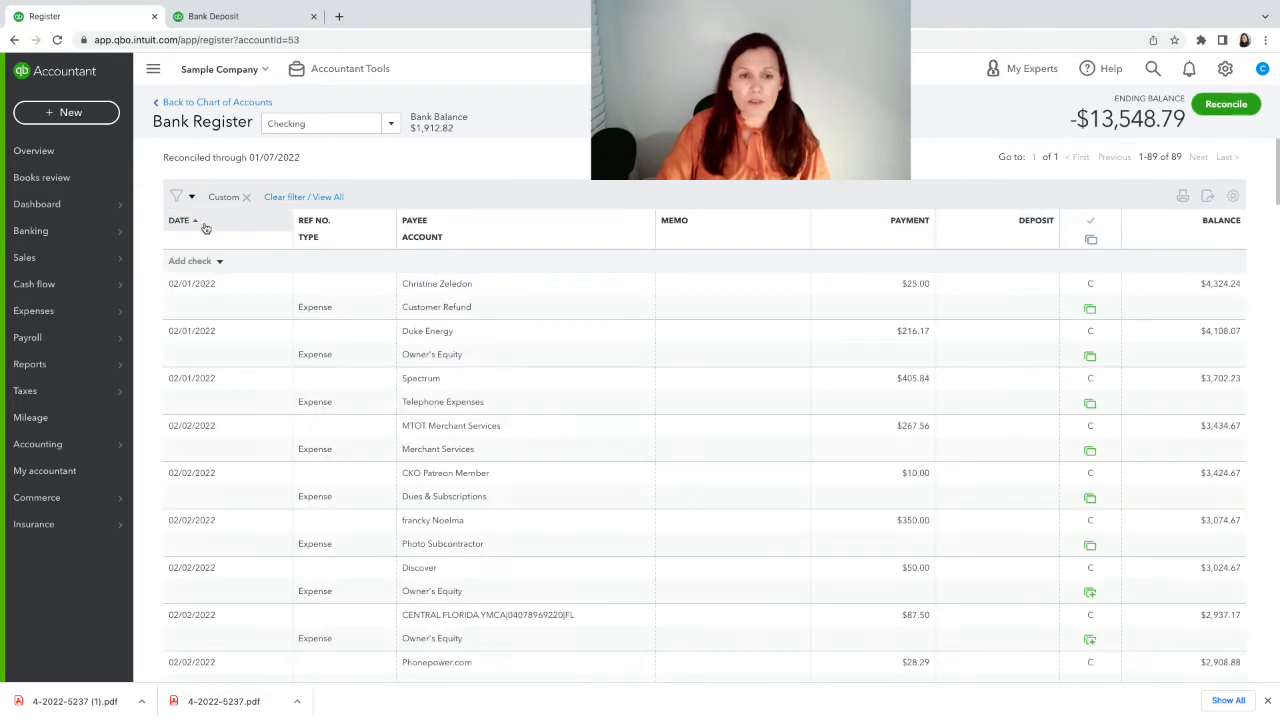
left_click(1033, 223)
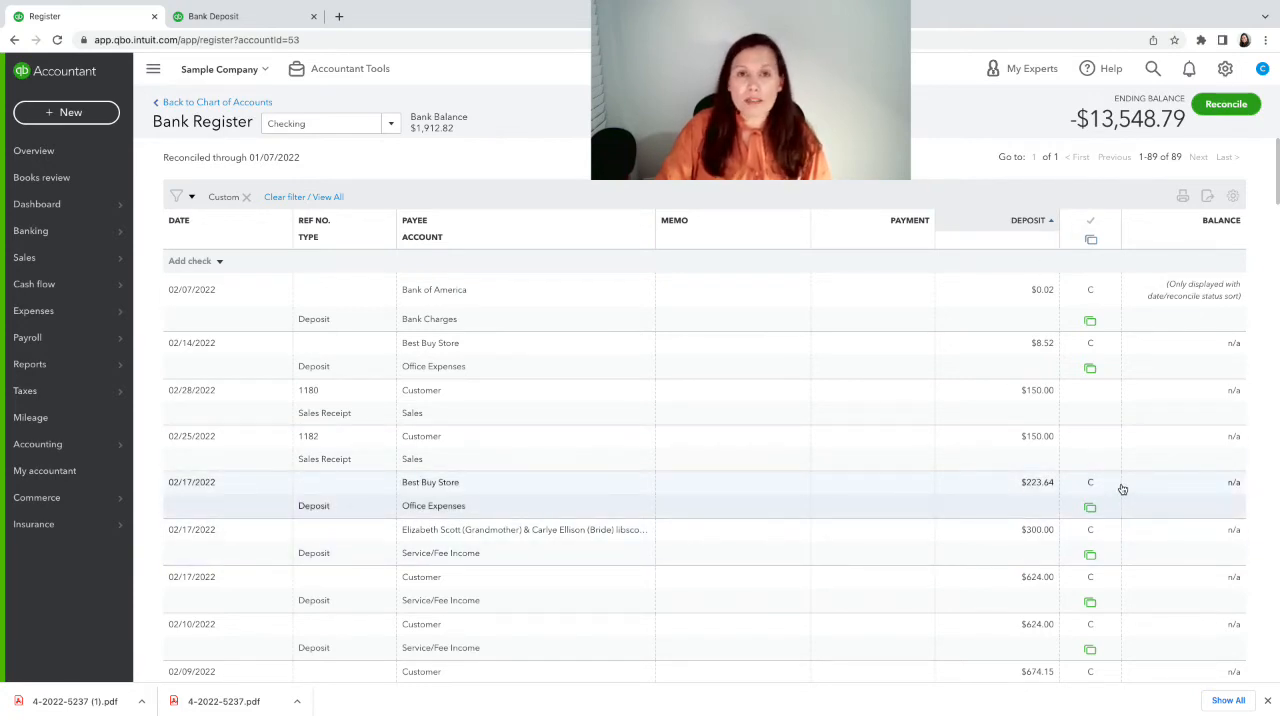
Step: Examine the cleared status and bank feed indicators of the deposits in the Checking register
mouse_move(1121, 489)
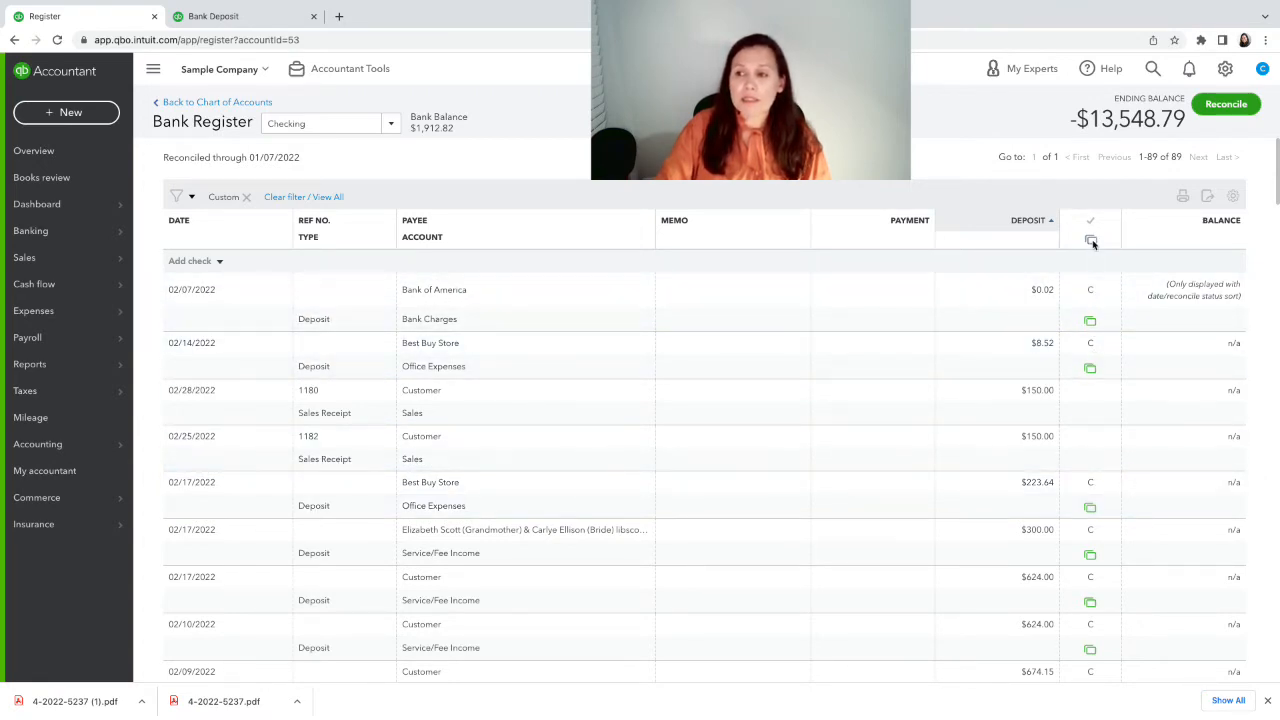
mouse_move(1091, 242)
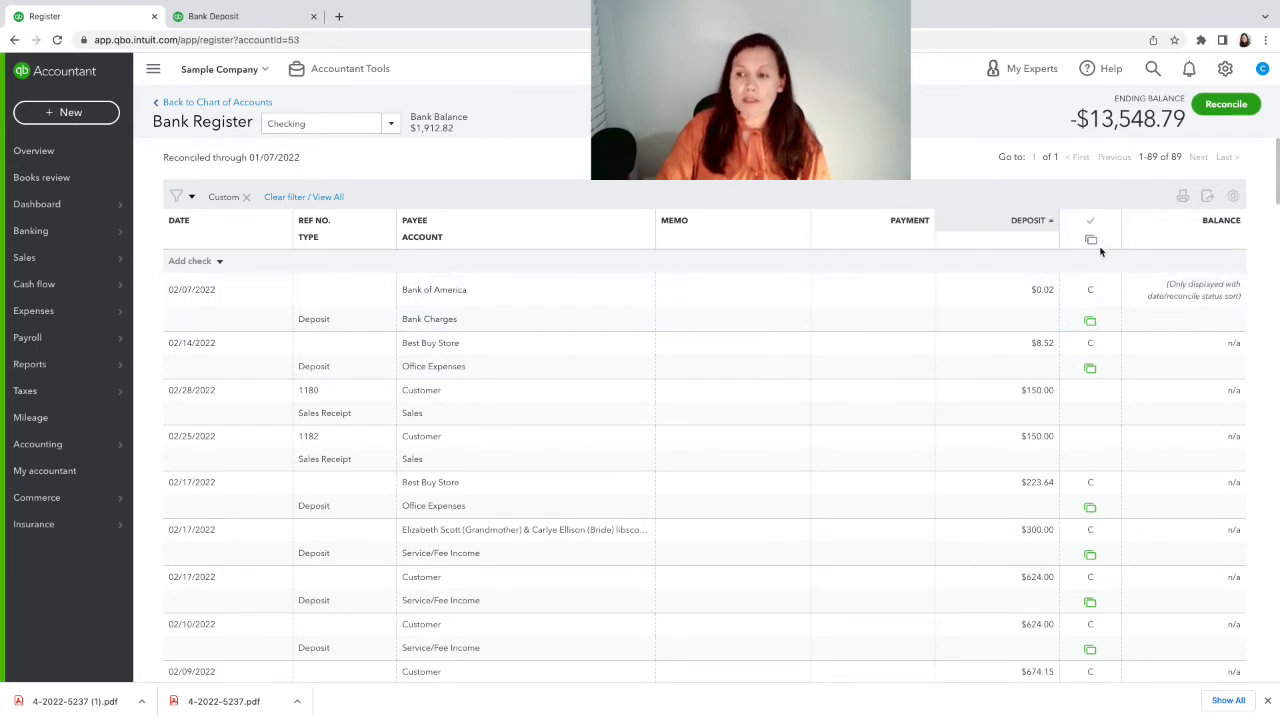
mouse_move(1097, 326)
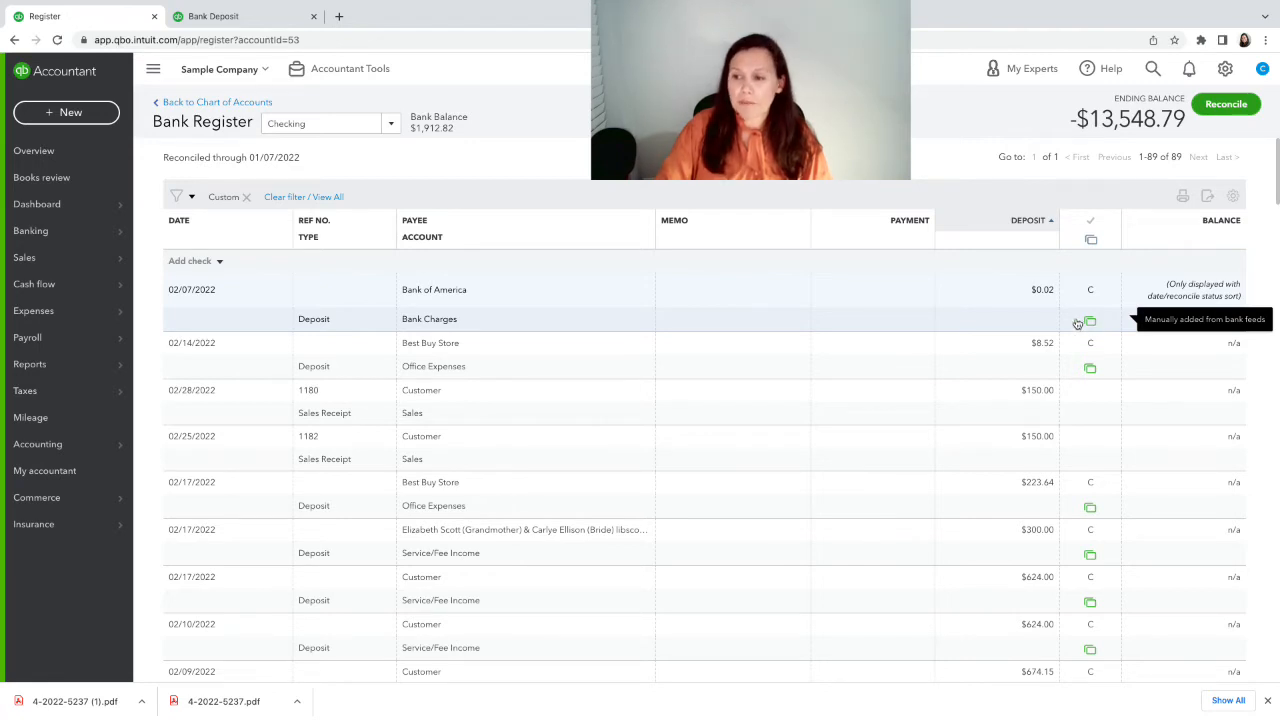
Step: View the full sales receipt behind the 02/28/2022 deposit of $150.00 in the Checking register
left_click(1043, 393)
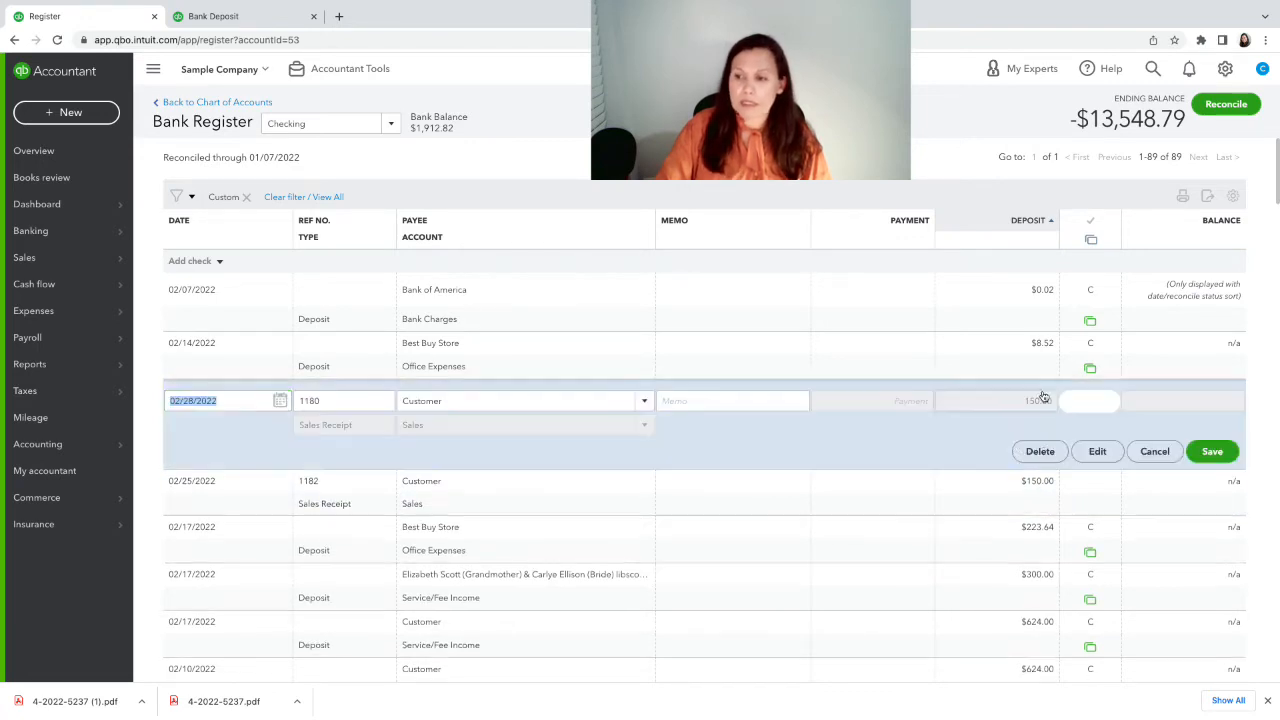
left_click(1097, 452)
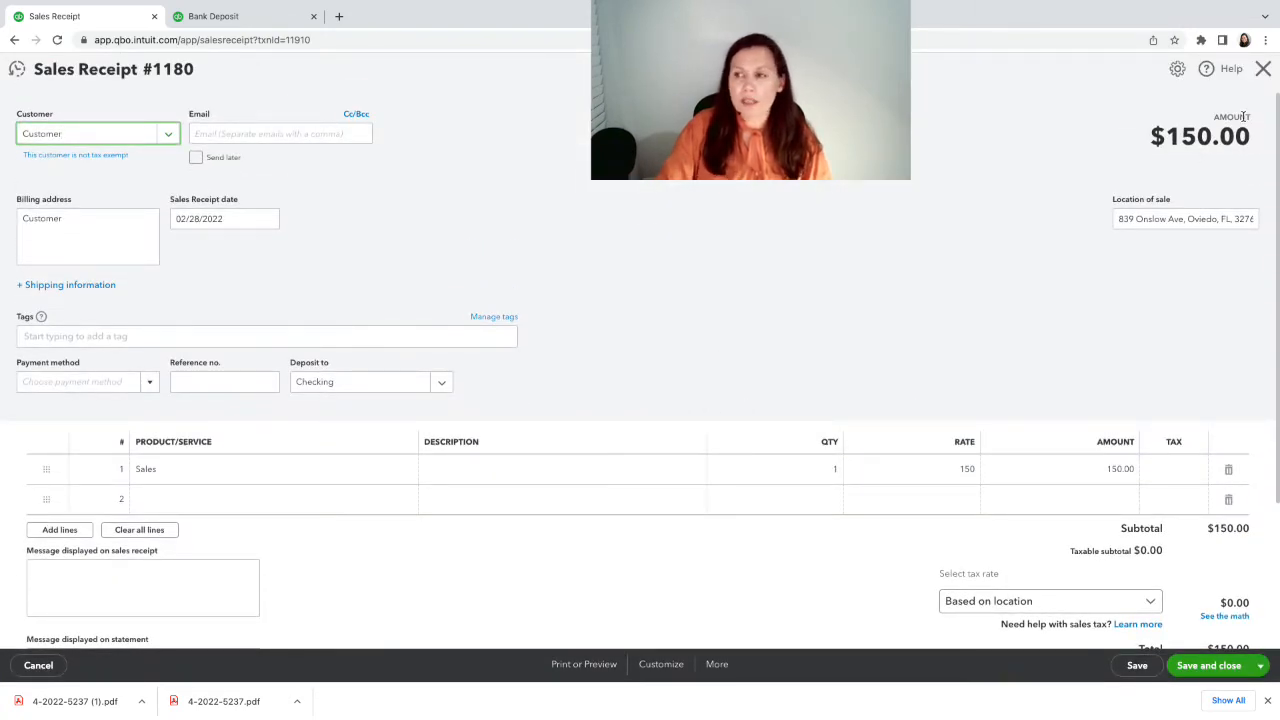
left_click(1263, 70)
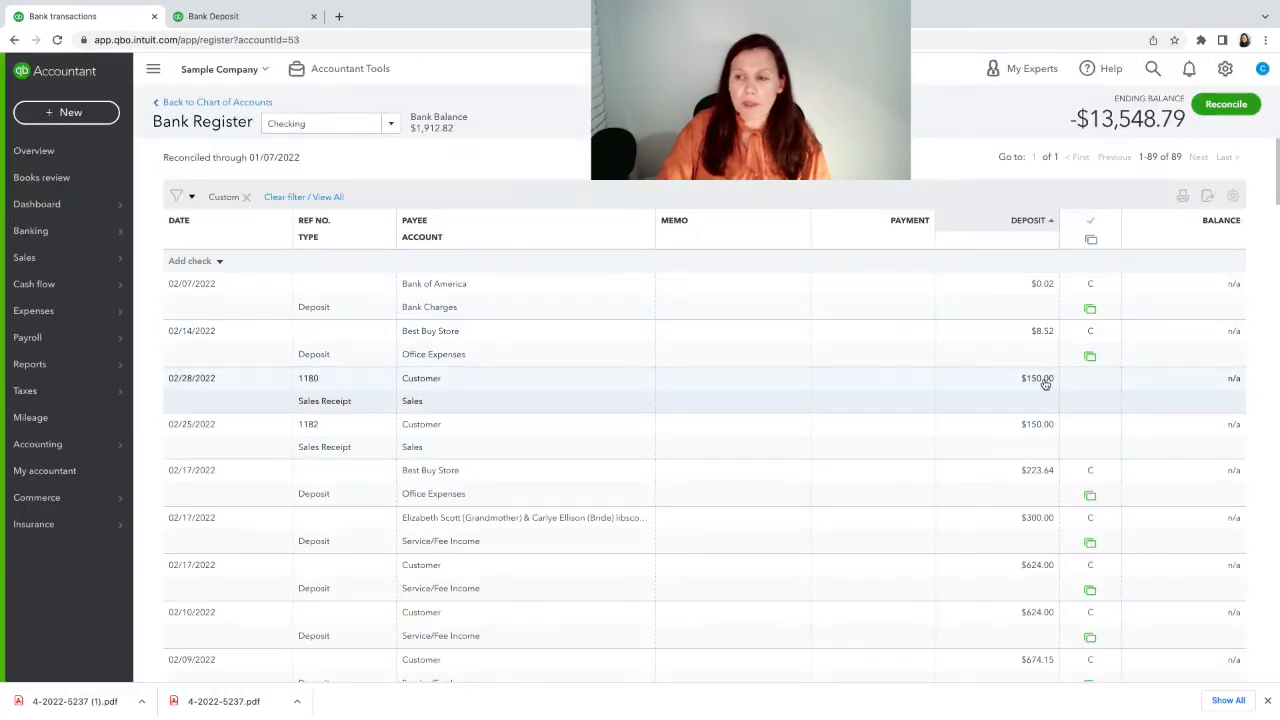
Step: Change the deposit account of the 02/28/2022 sales receipt for $150.00 to Undeposited Funds and save it
left_click(1045, 384)
left_click(1097, 441)
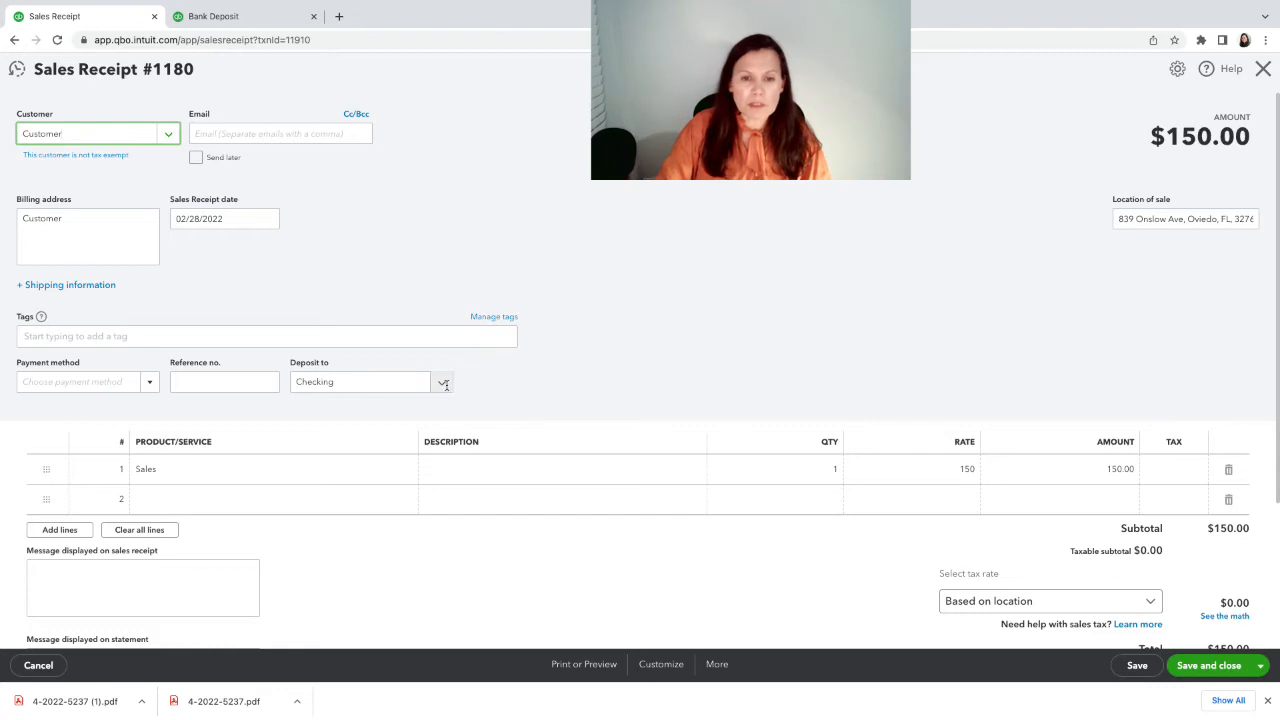
left_click(442, 387)
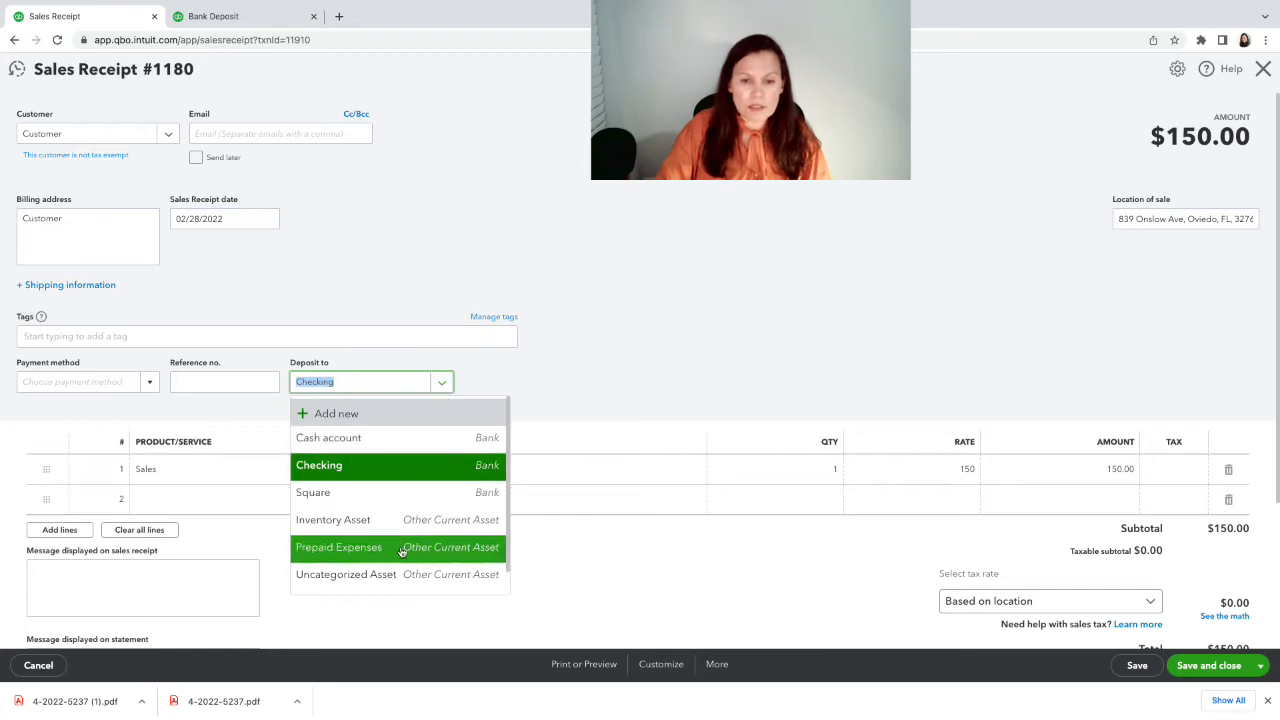
scroll(410, 548, "down", 1)
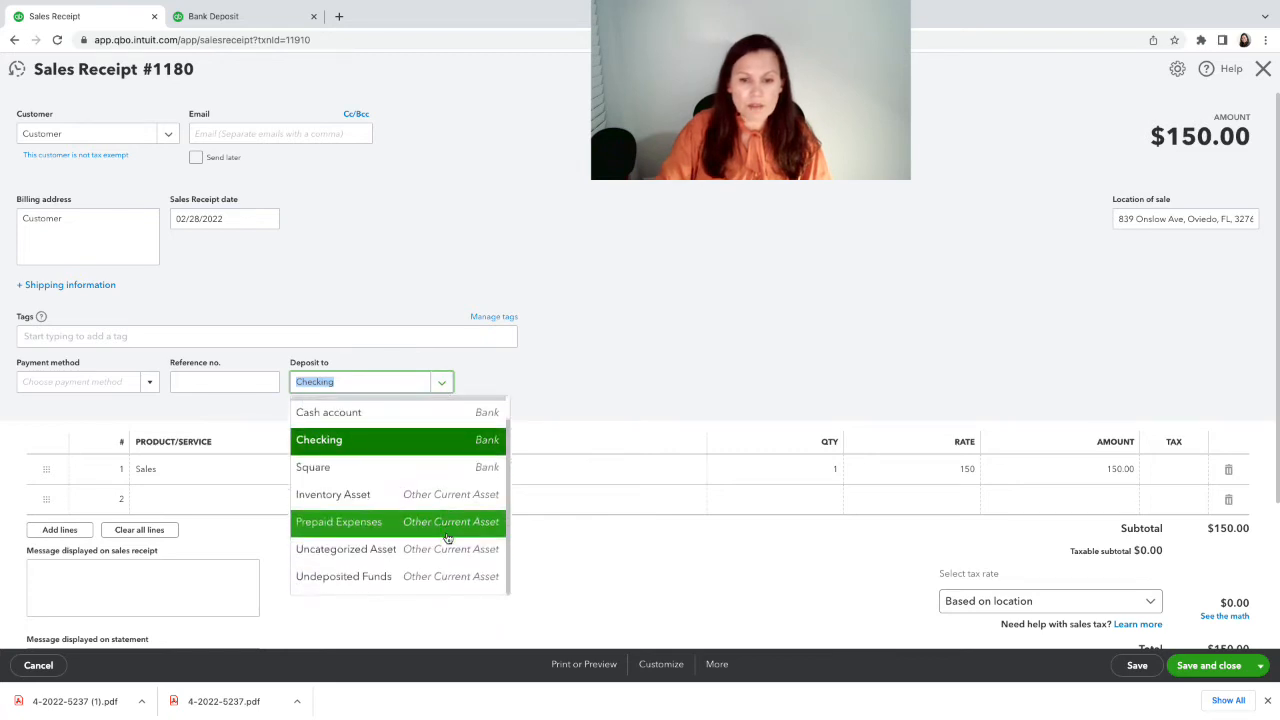
left_click(401, 577)
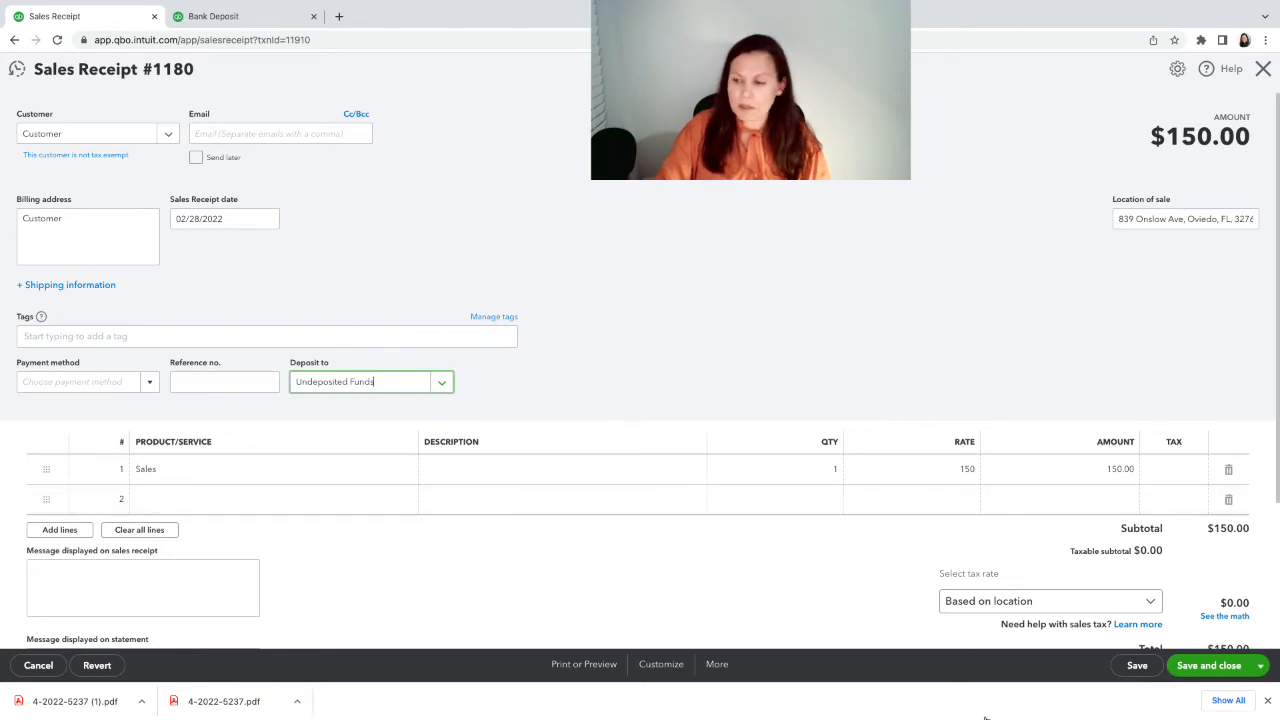
left_click(1213, 672)
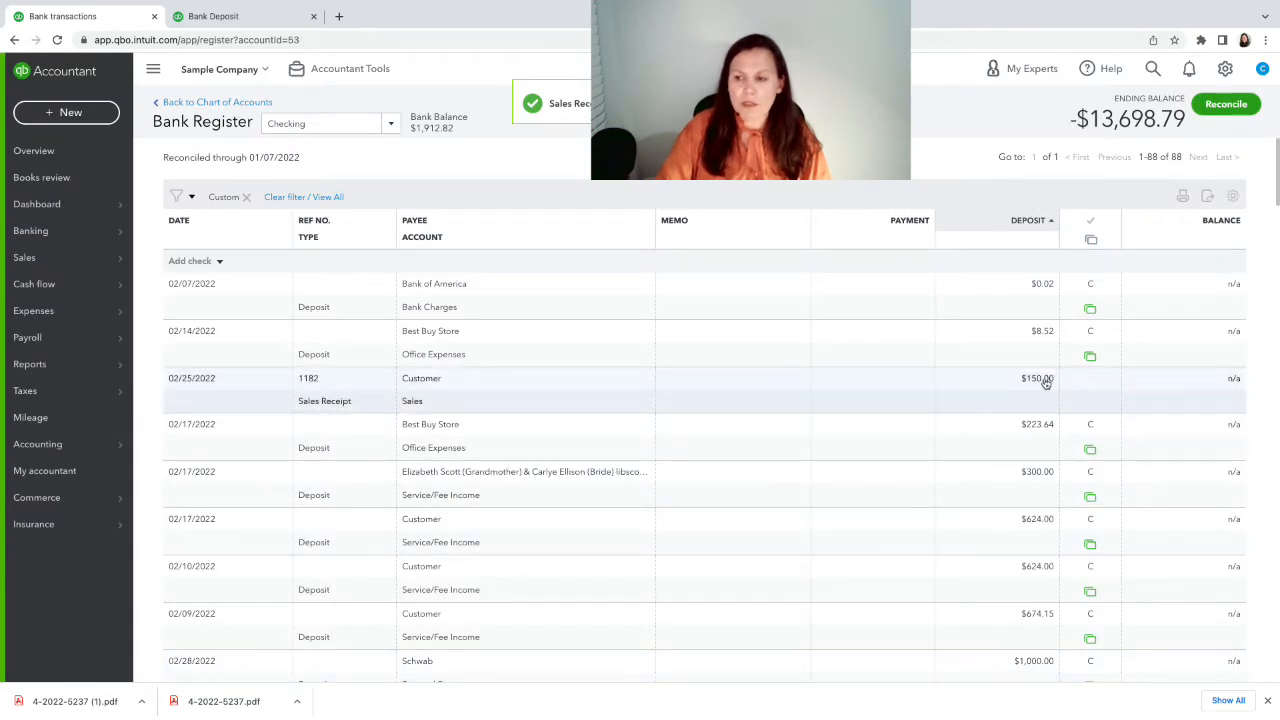
Step: Set the 02/25/2022 sales receipt for $150.00 to deposit to Undeposited Funds and save it
left_click(1043, 379)
left_click(1097, 438)
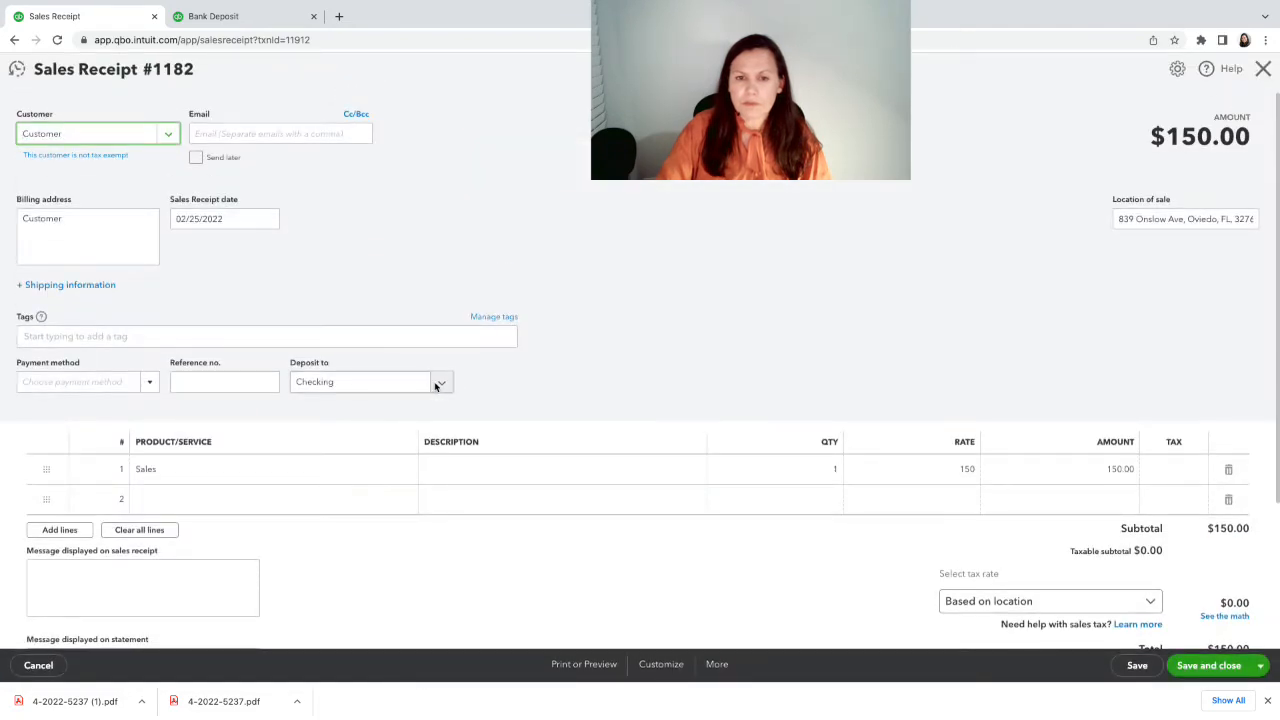
left_click(438, 384)
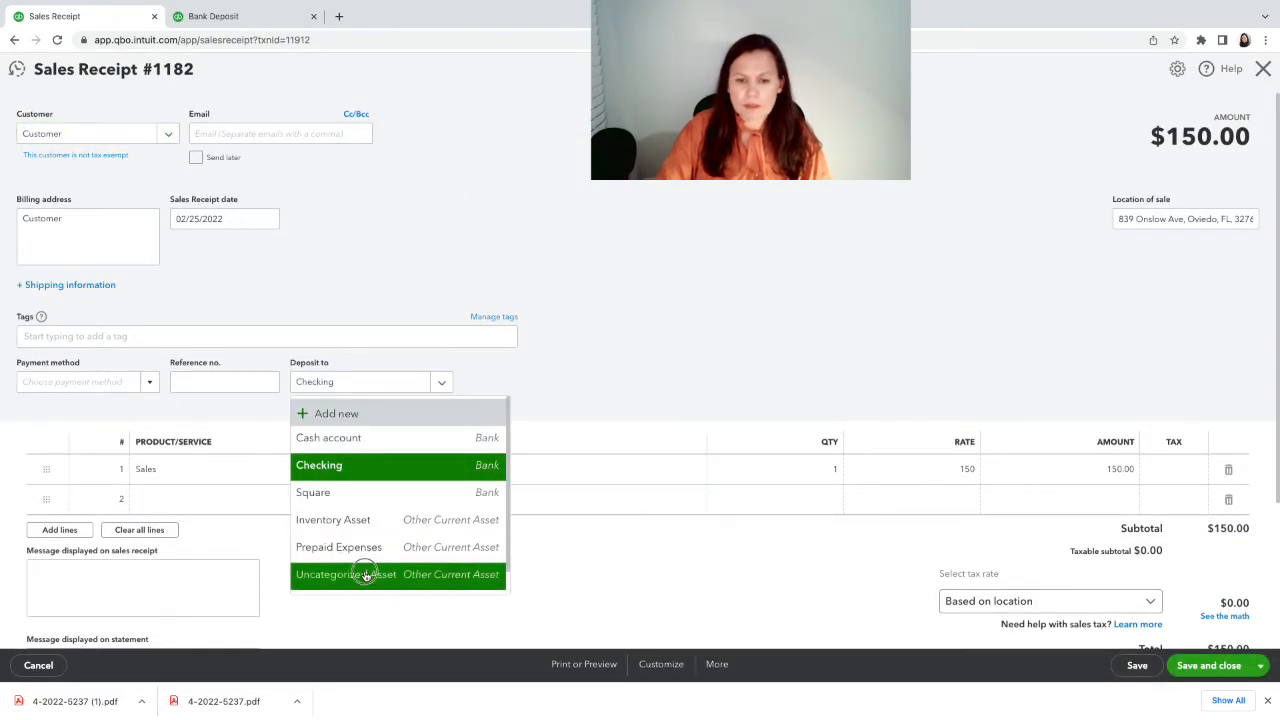
left_click_drag(366, 575, 408, 562)
scroll(414, 556, "down", 1)
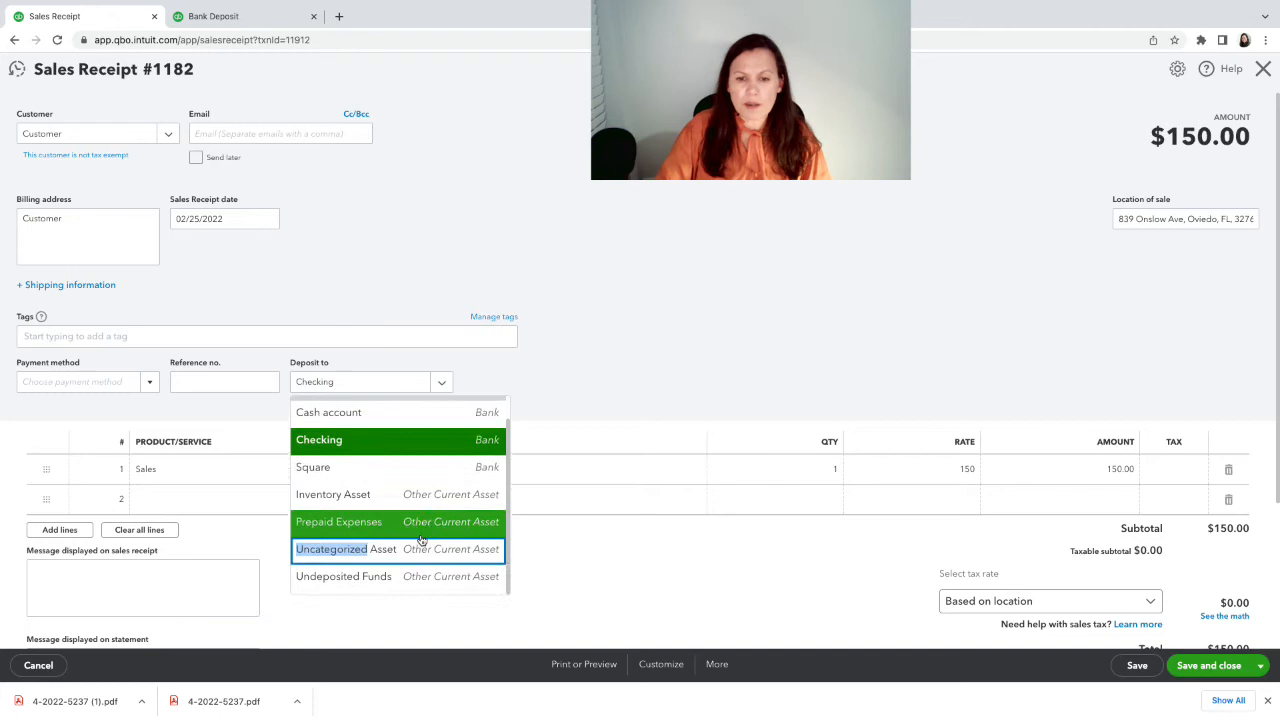
left_click(378, 577)
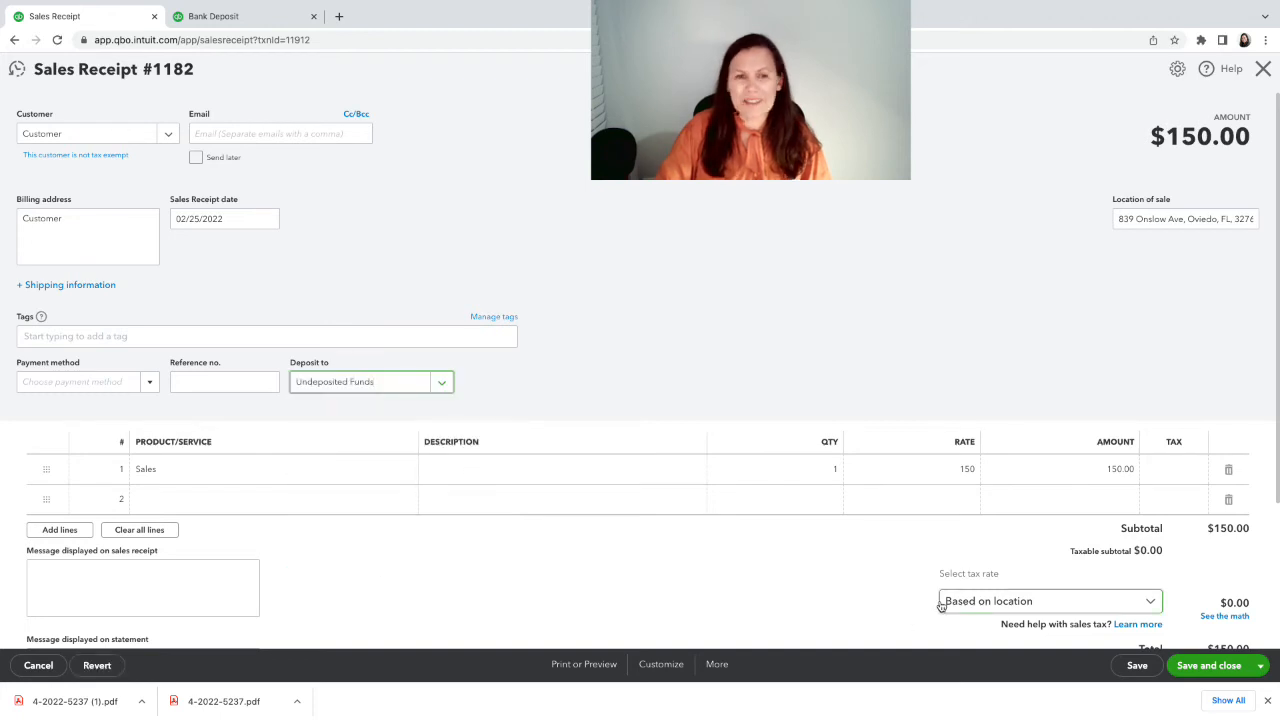
left_click(1205, 665)
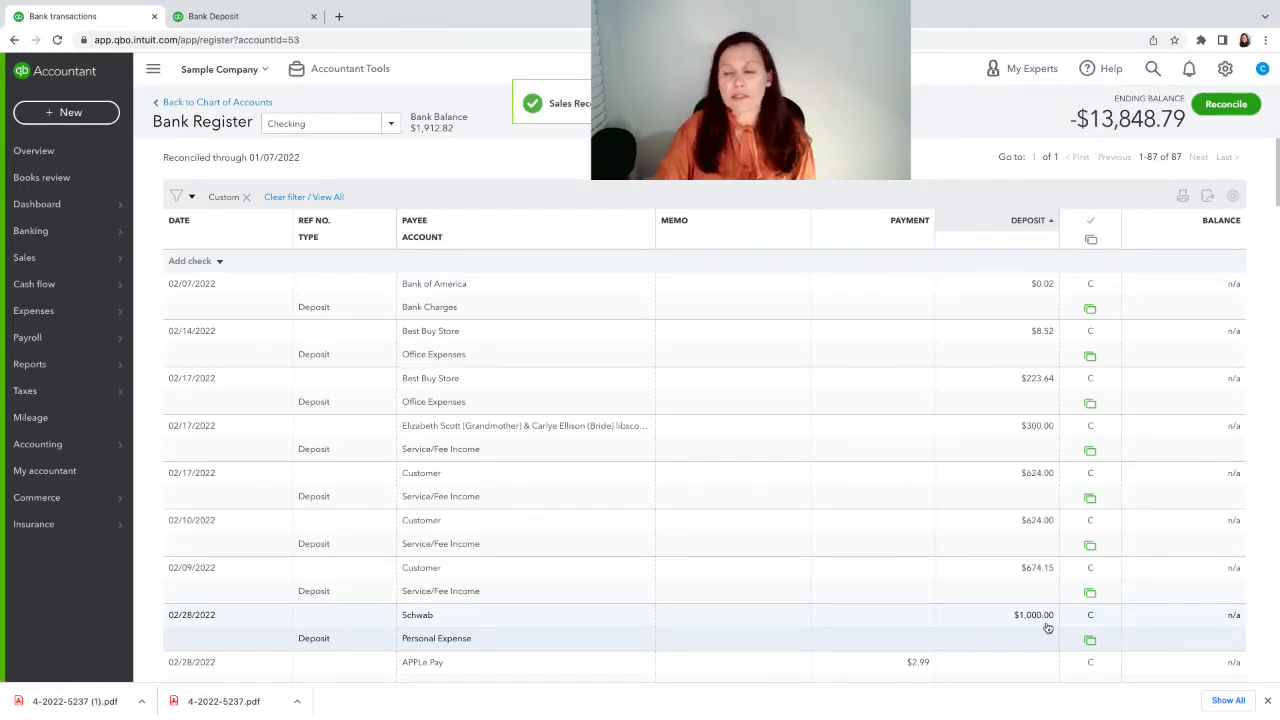
Step: Start a new bank deposit and close the outdated bank deposit form in the other browser tab
left_click(55, 113)
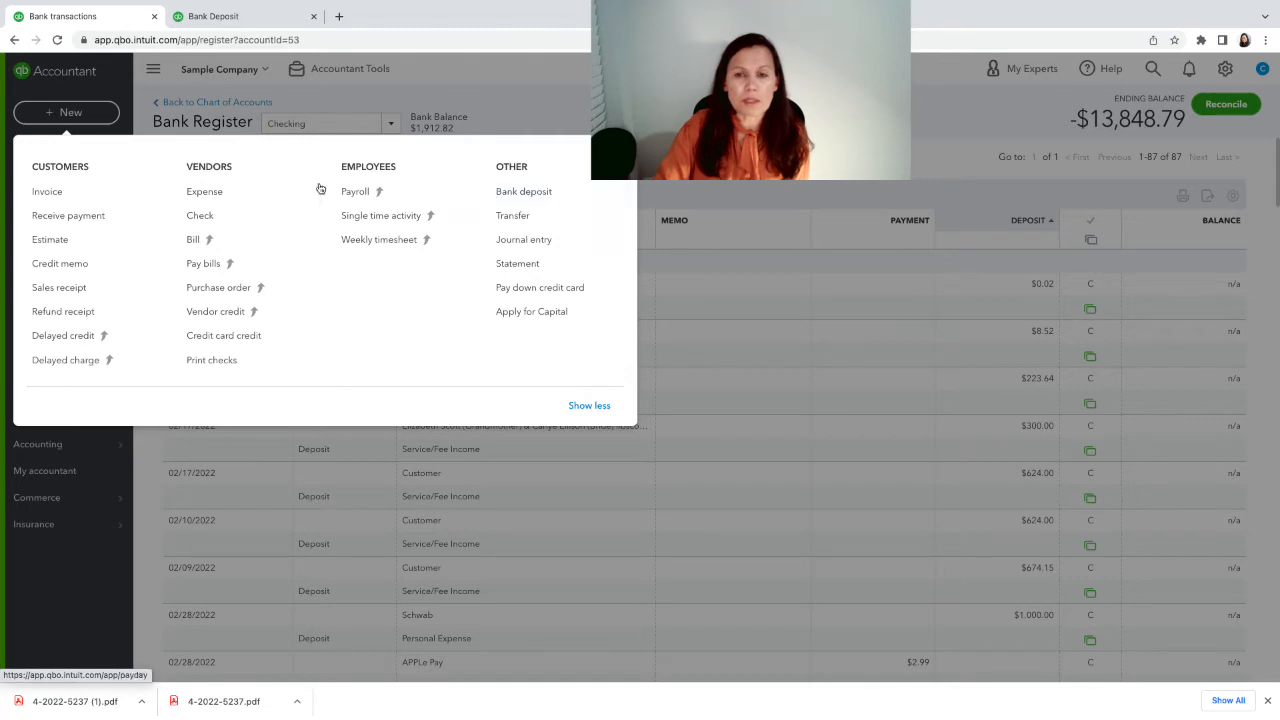
left_click(549, 194)
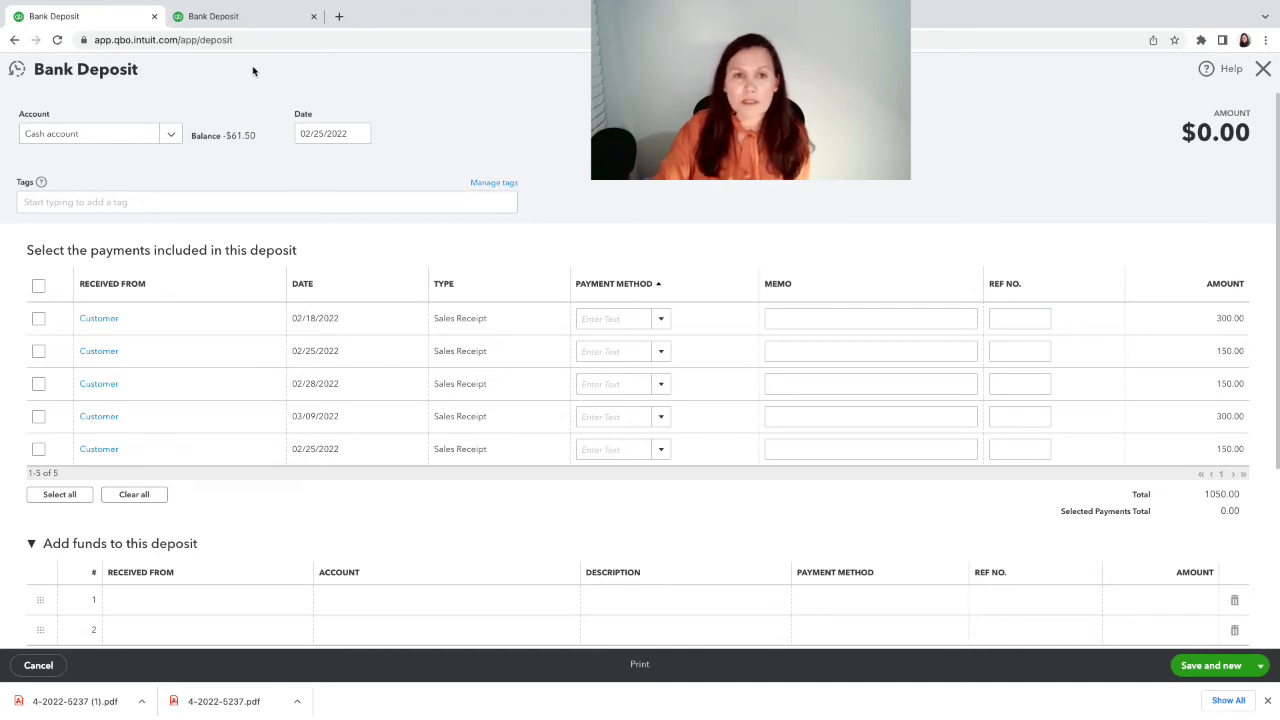
left_click(245, 22)
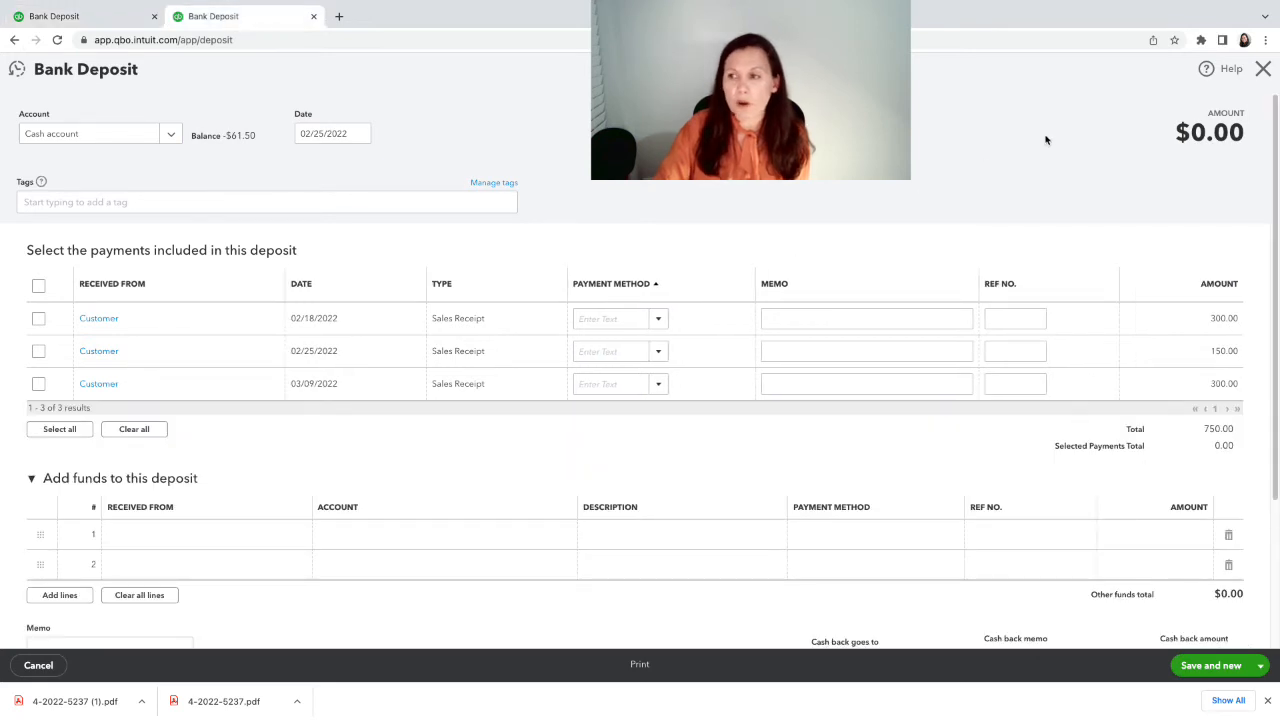
left_click(1263, 72)
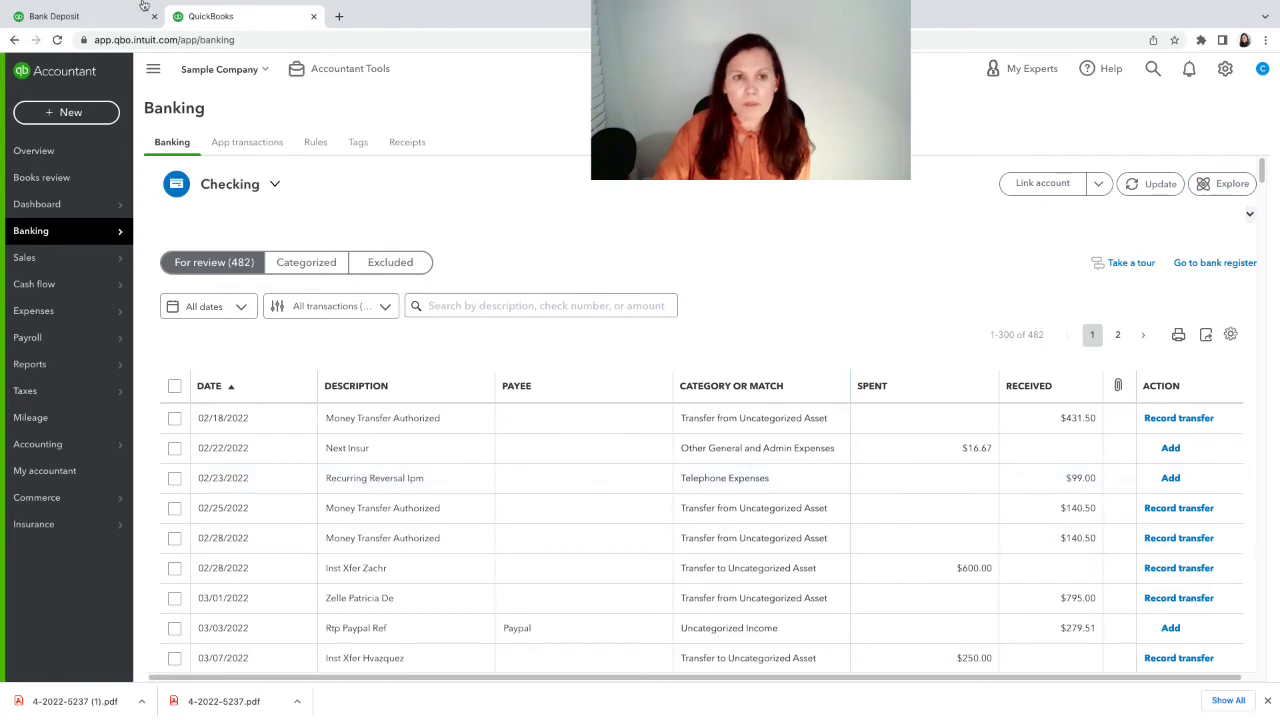
left_click(57, 20)
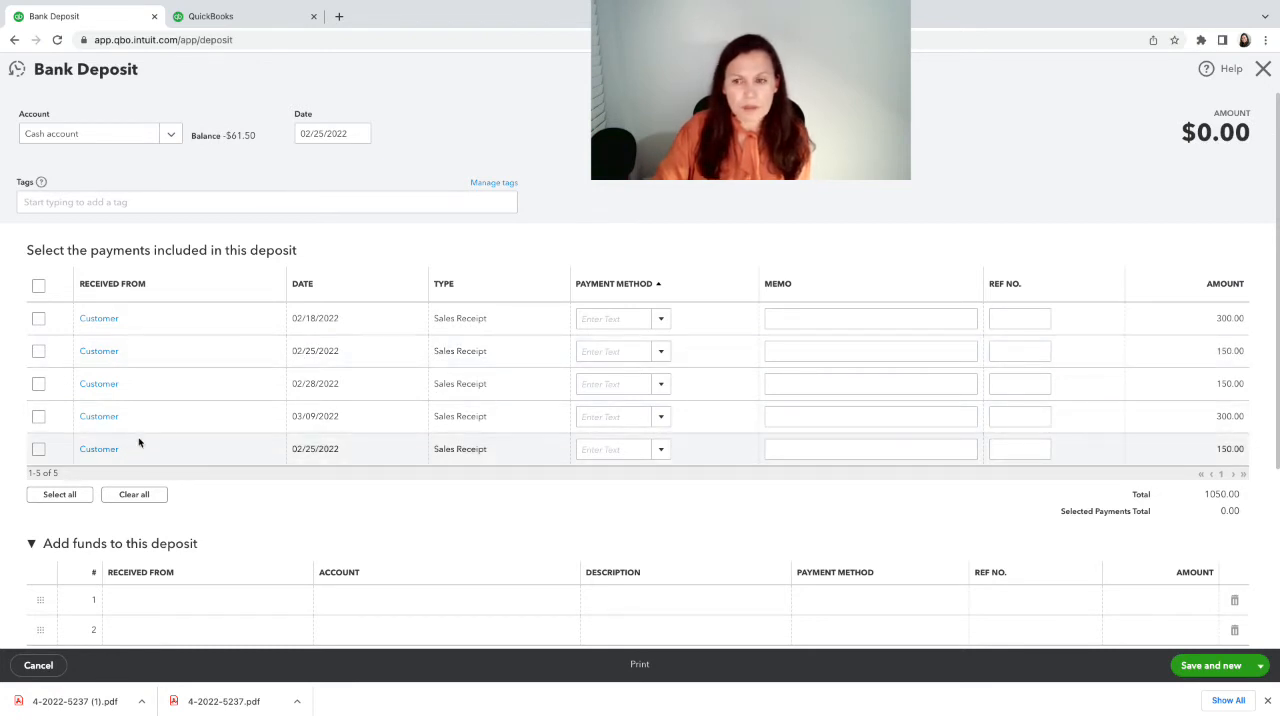
left_click(96, 351)
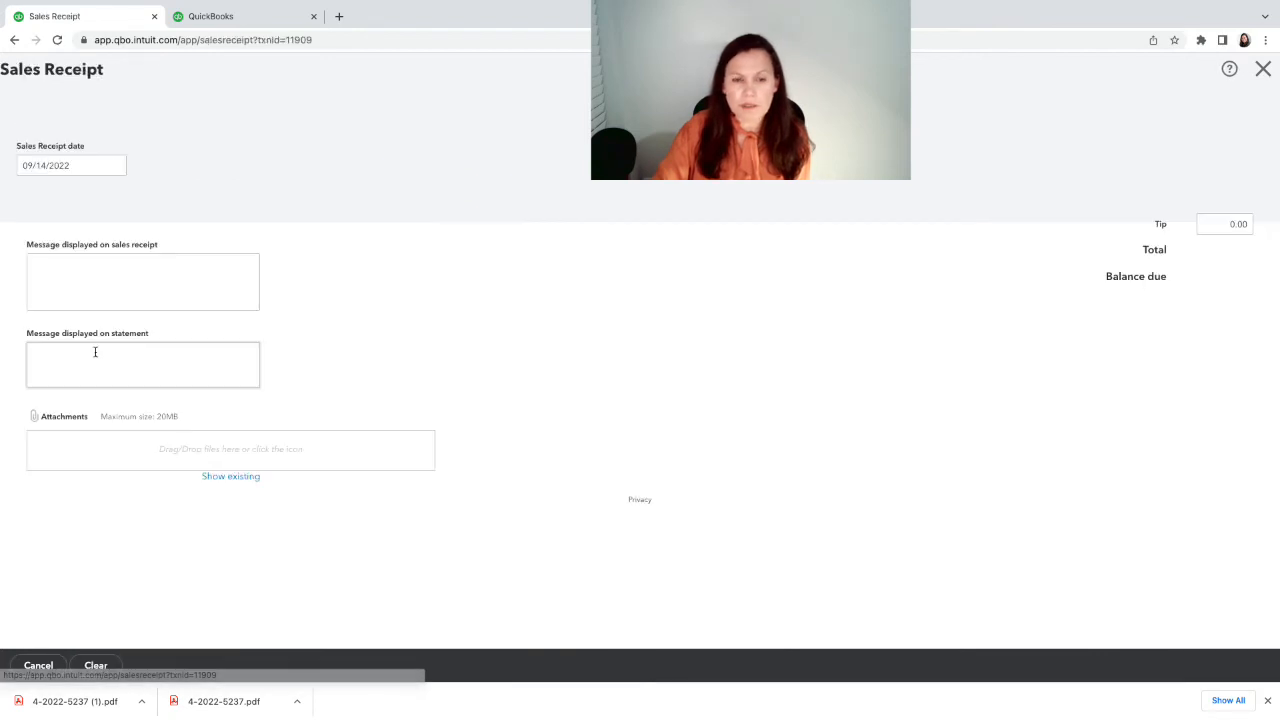
left_click(1263, 70)
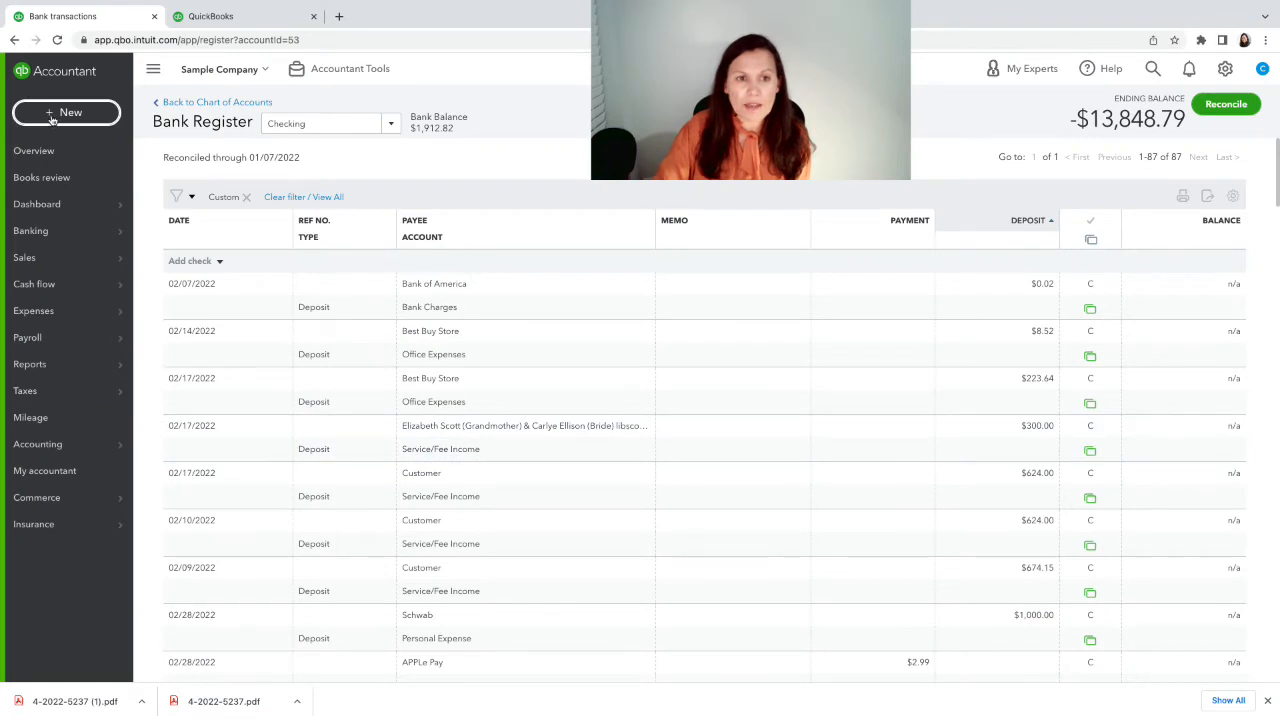
left_click(52, 118)
left_click(502, 194)
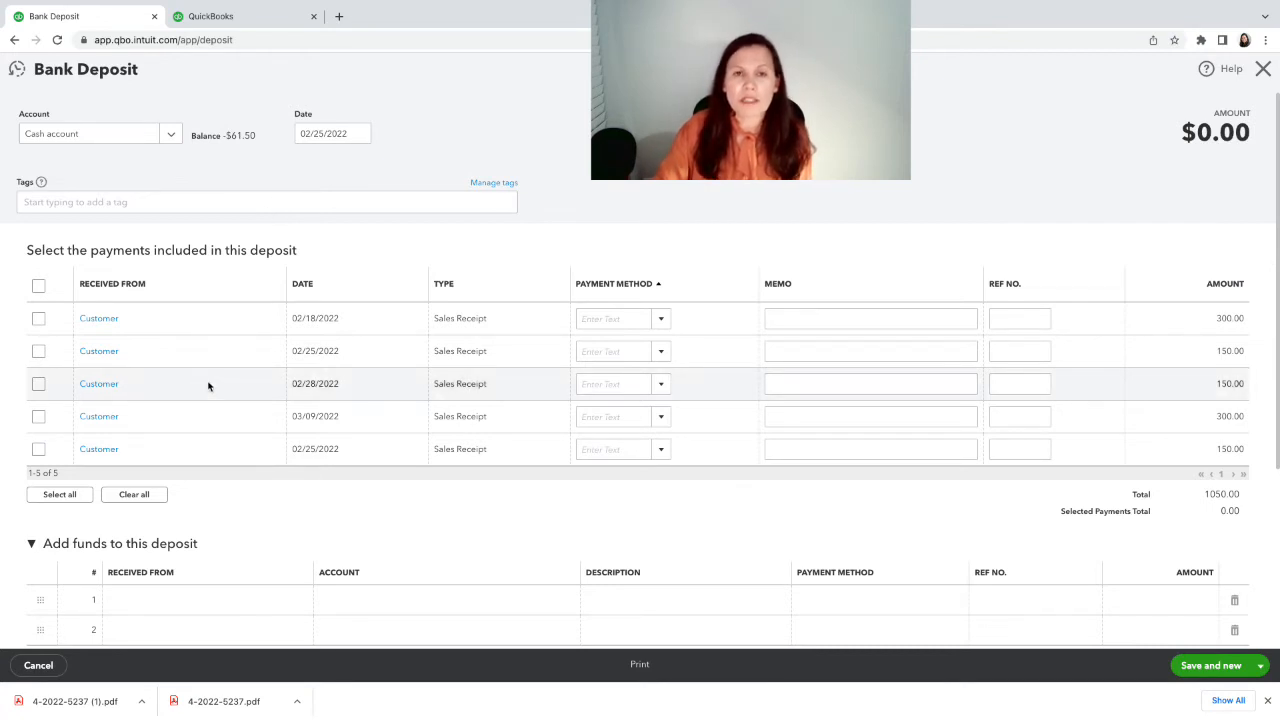
Step: Change the date of the 02/25/2022 sales receipt listed second among the undeposited payments to 02/18/2022, and save it
left_click(101, 352)
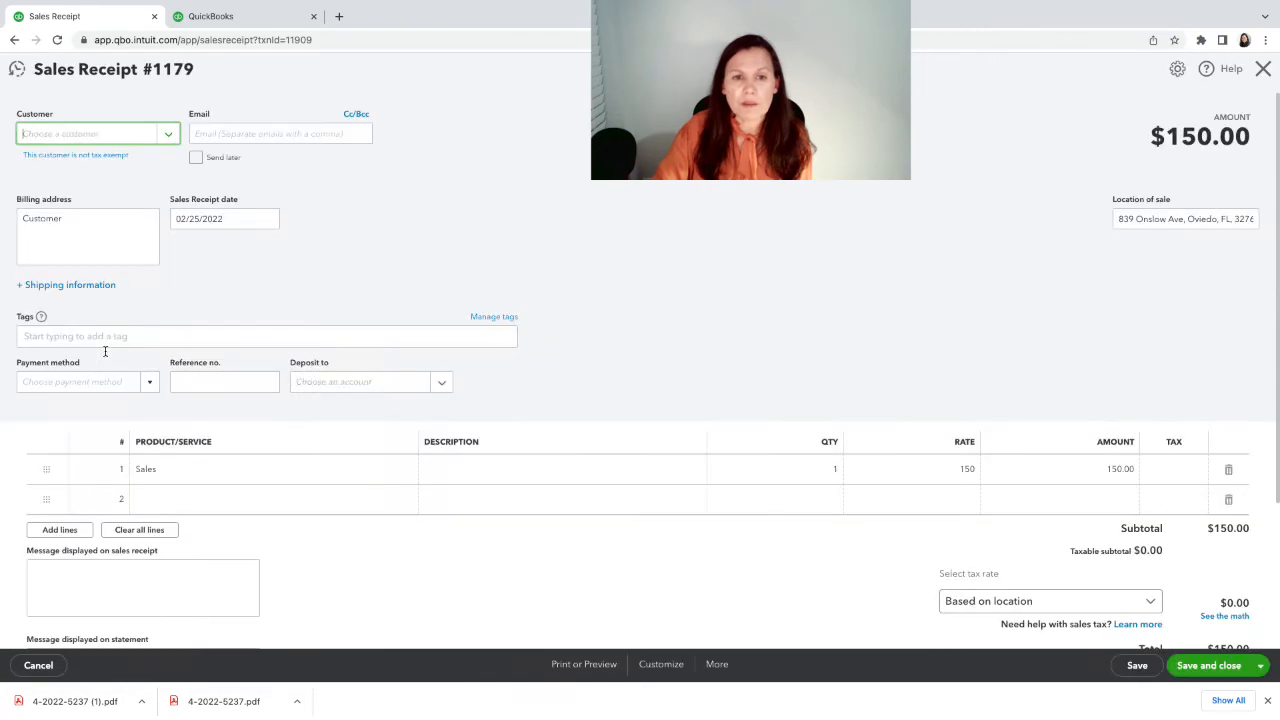
left_click(267, 219)
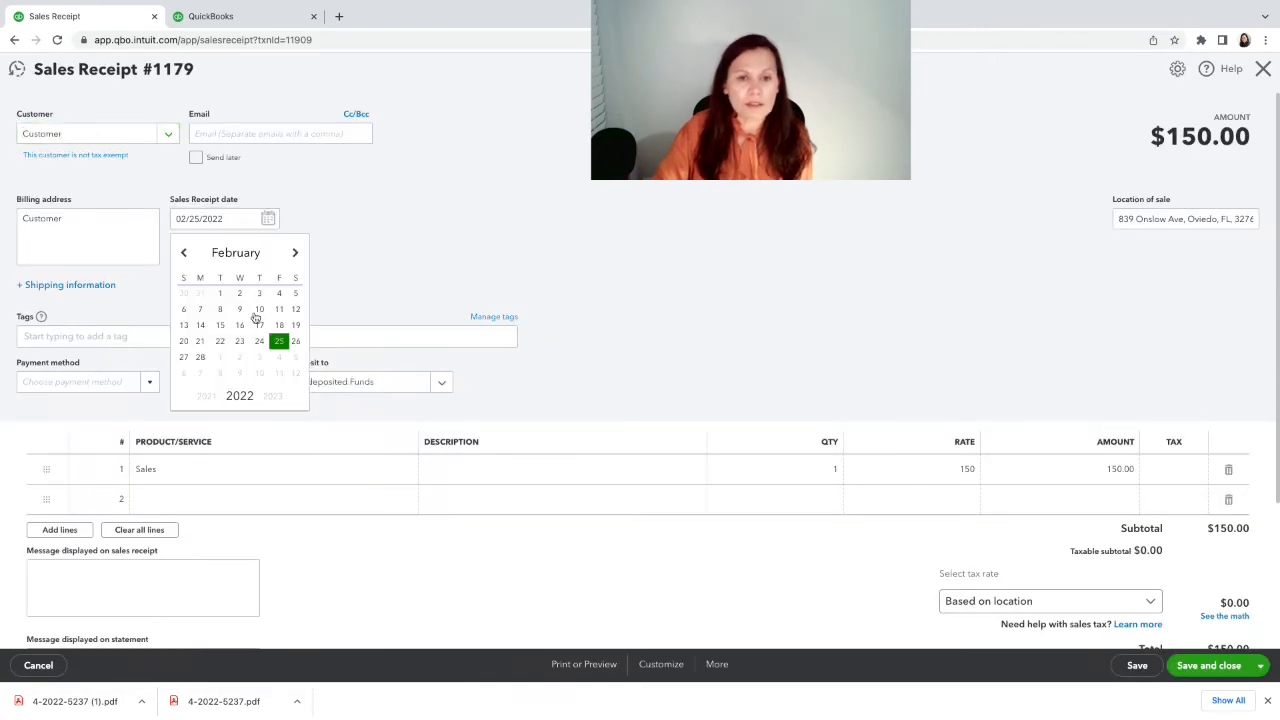
left_click(279, 325)
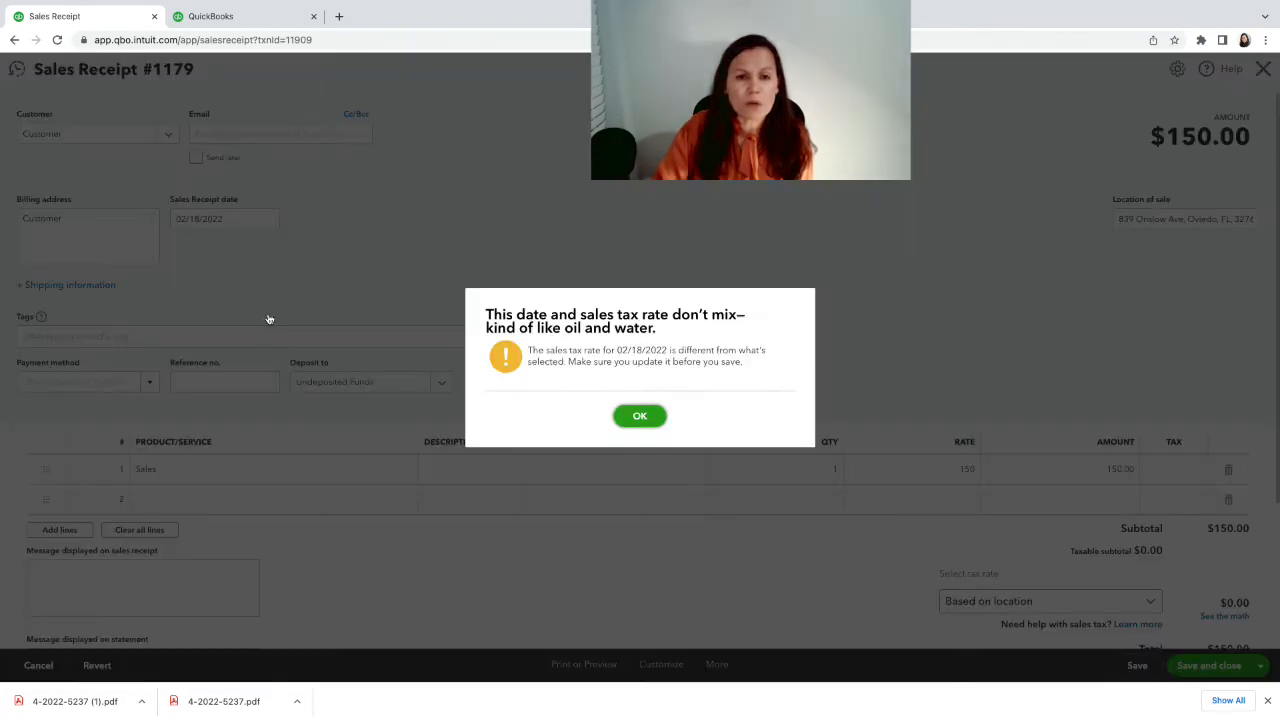
left_click(638, 417)
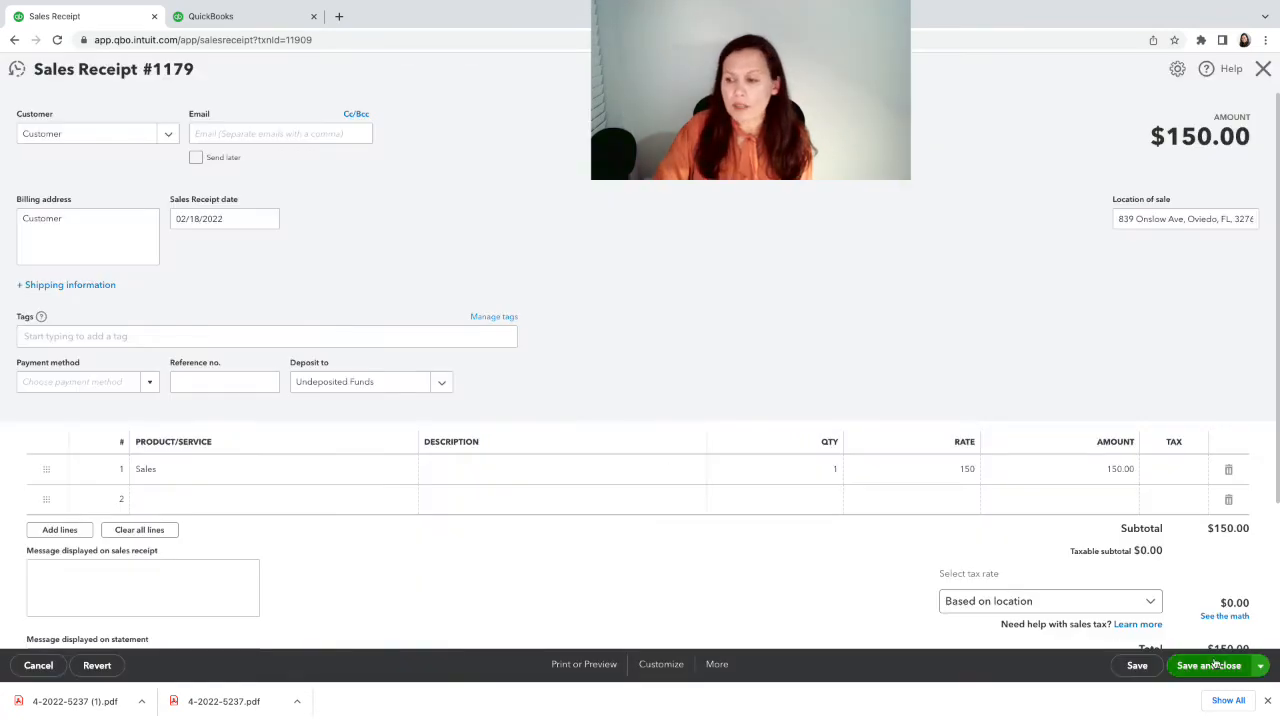
left_click(1137, 665)
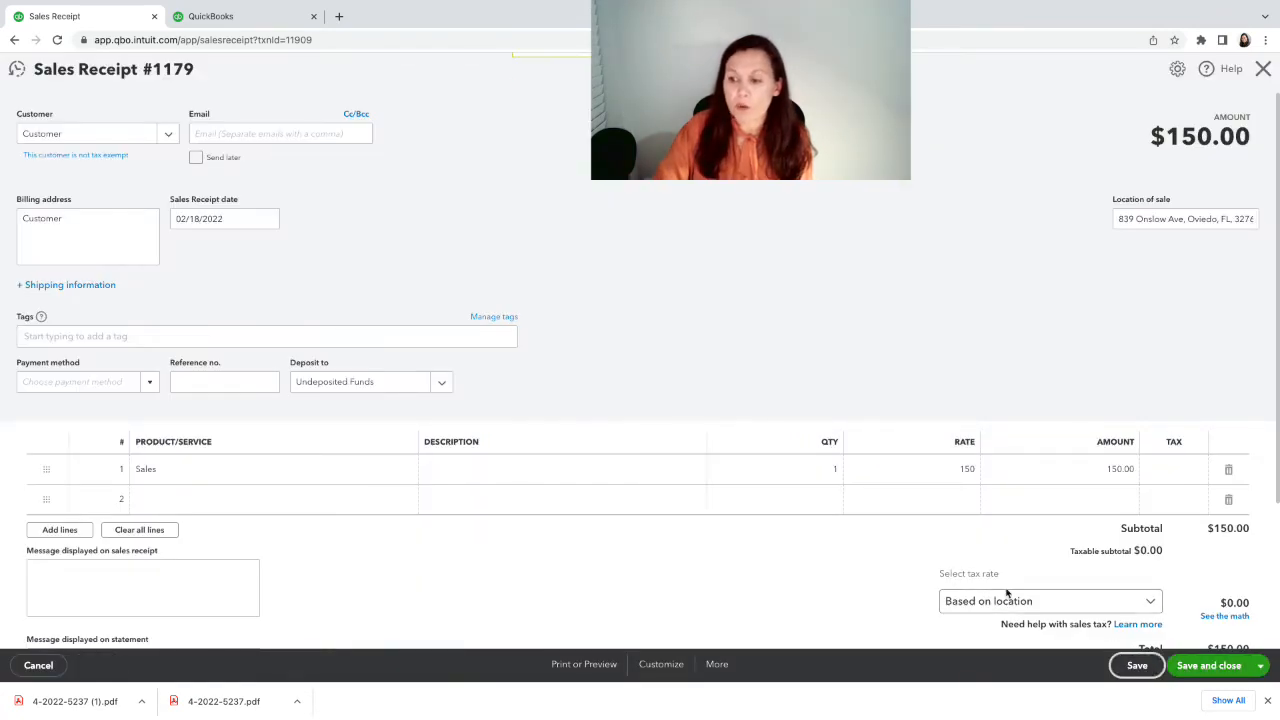
left_click(1263, 69)
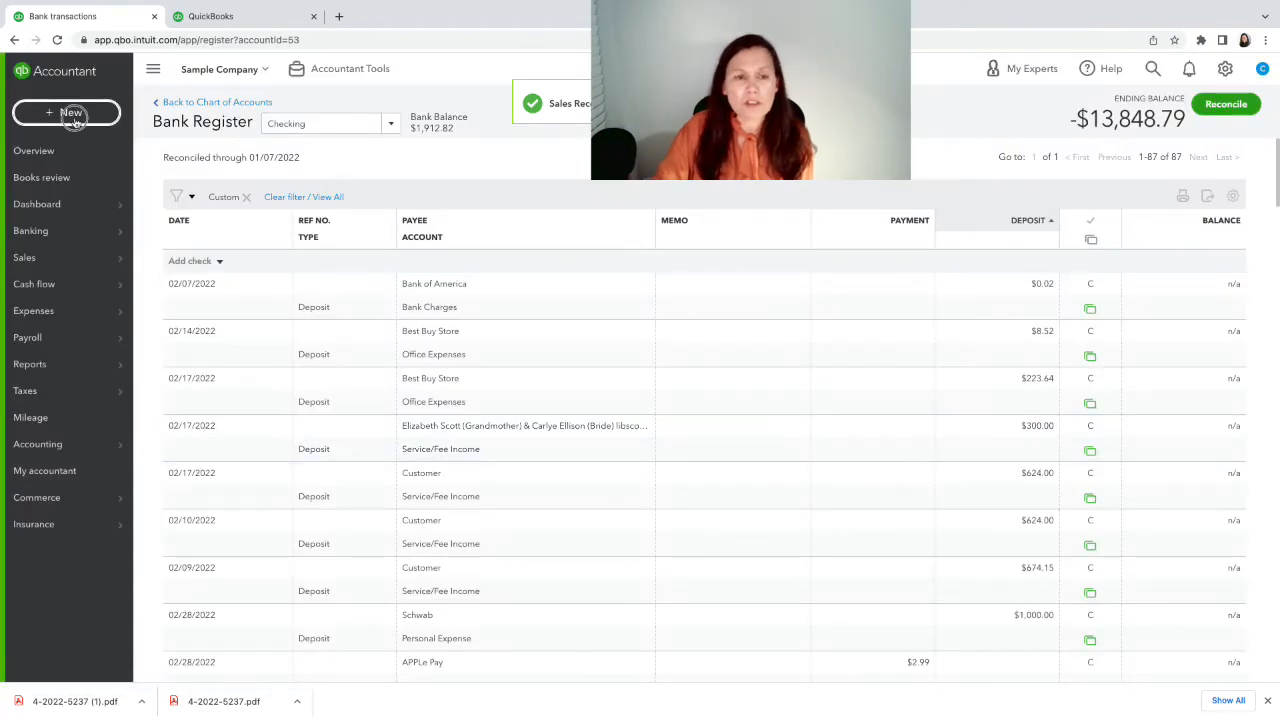
Step: Start a bank deposit dated 02/18/2022 that includes the two 02/18/2022 sales receipts of 300.00 and 150.00
left_click(66, 112)
left_click(548, 192)
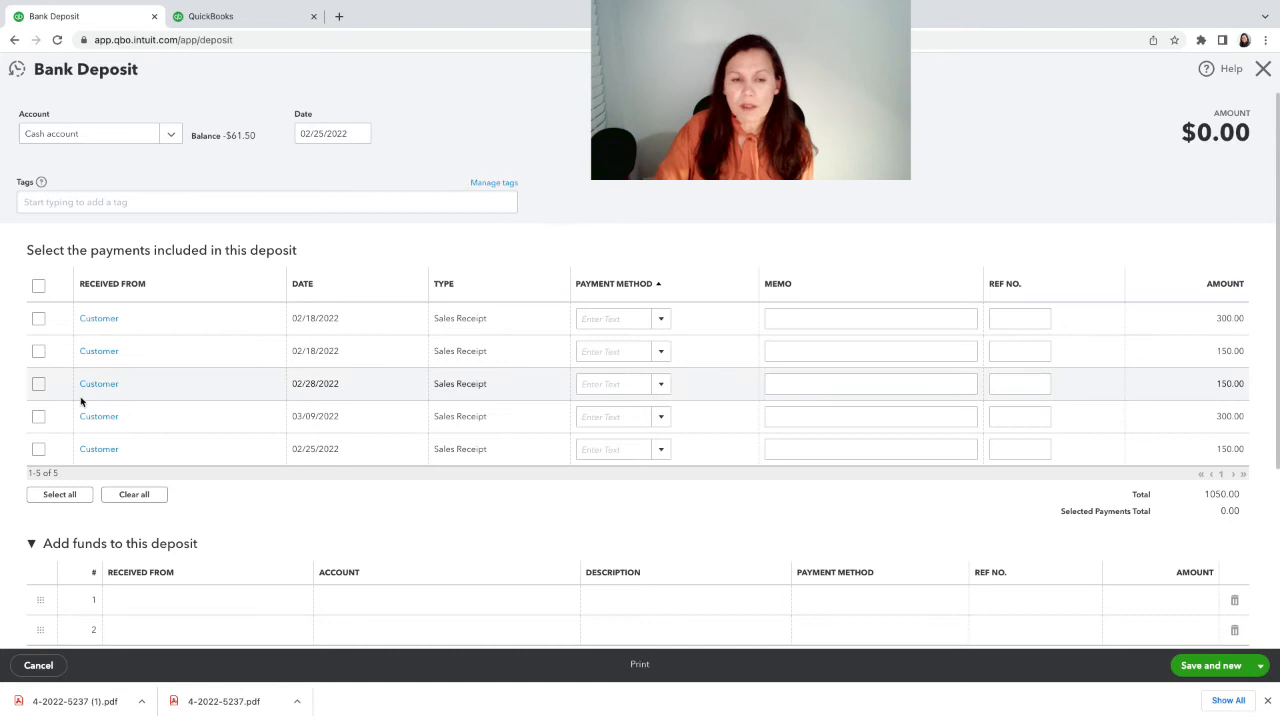
left_click(38, 351)
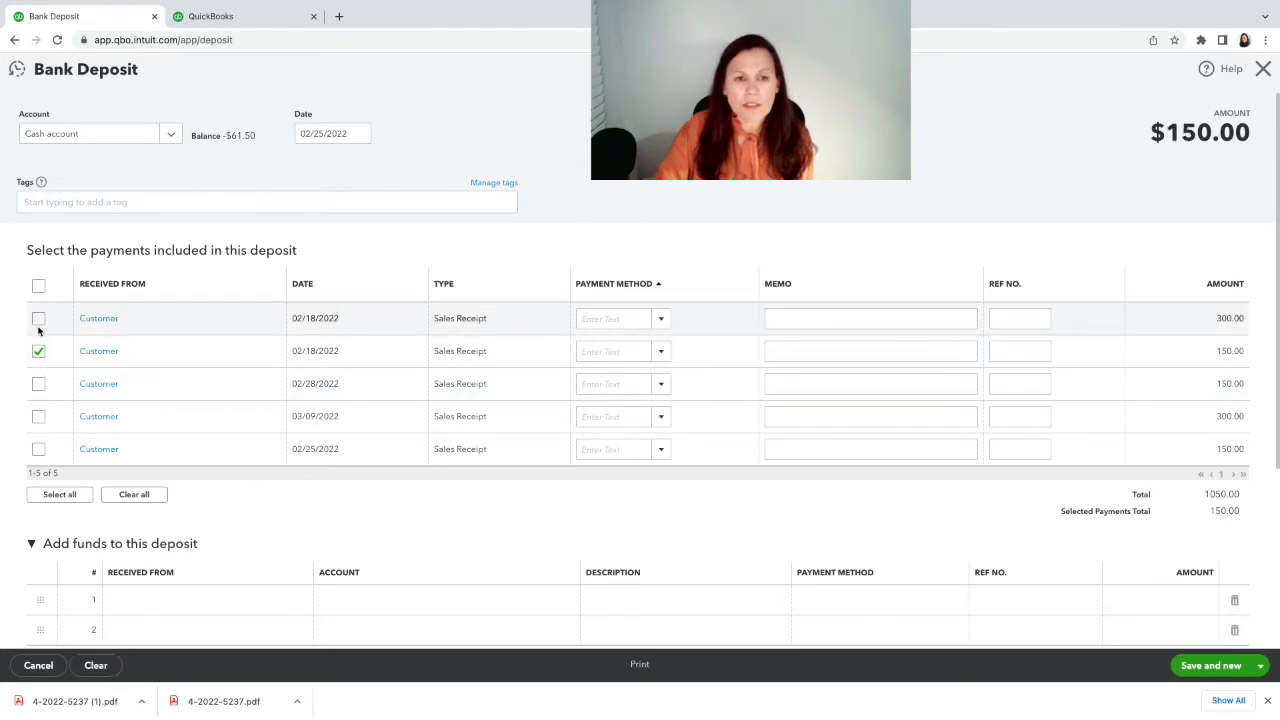
left_click(38, 318)
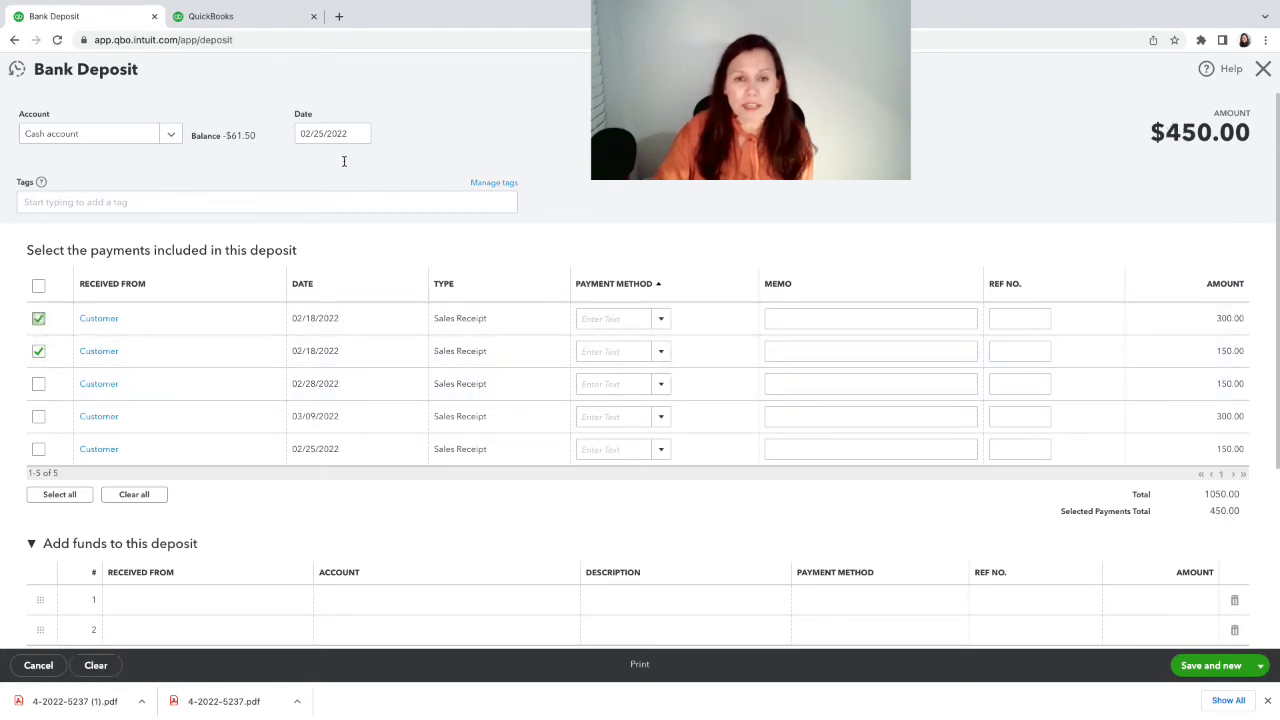
left_click(358, 134)
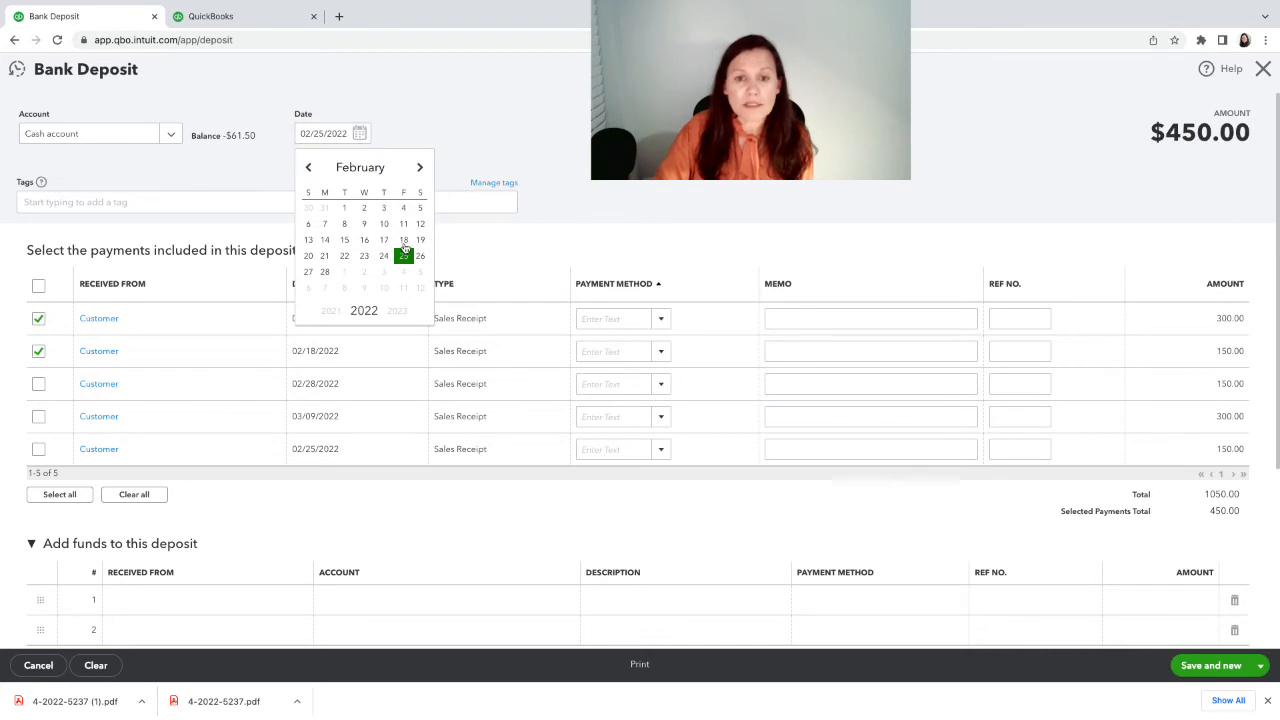
left_click(403, 240)
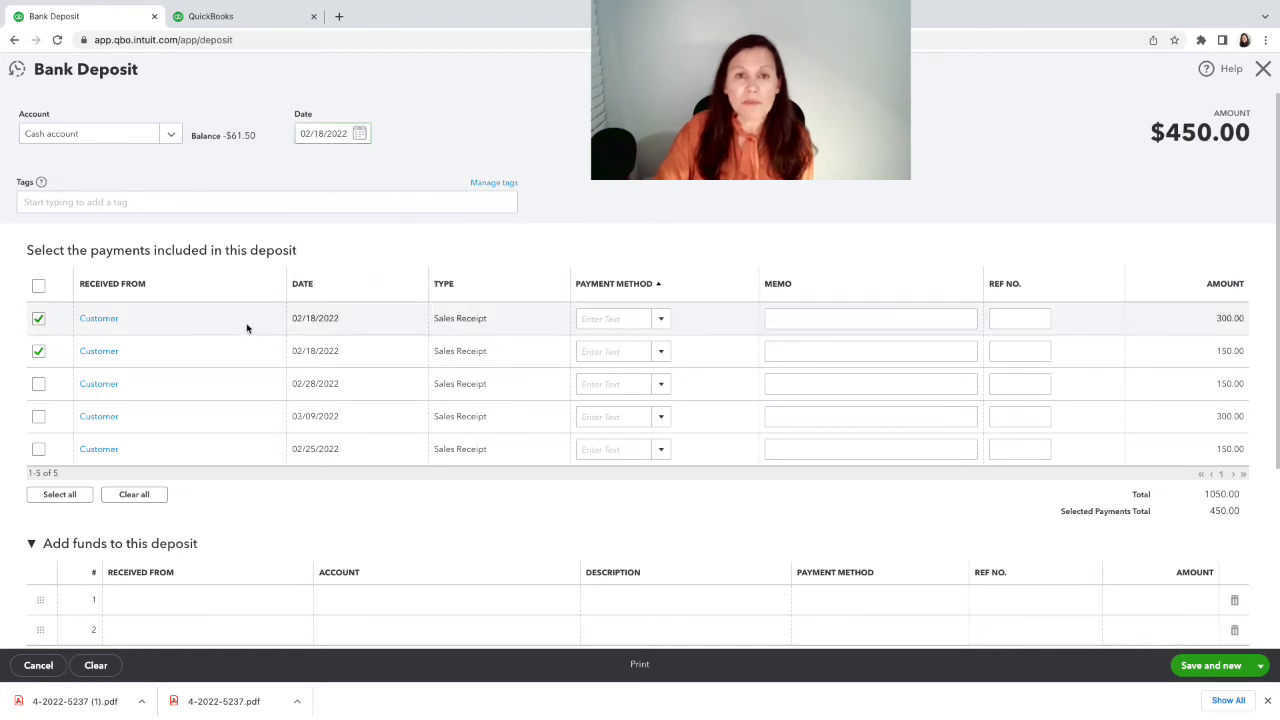
Step: Compare the selected deposit payments with the 02/18/2022 money transfer in the Checking bank feed
scroll(246, 328, "down", 1)
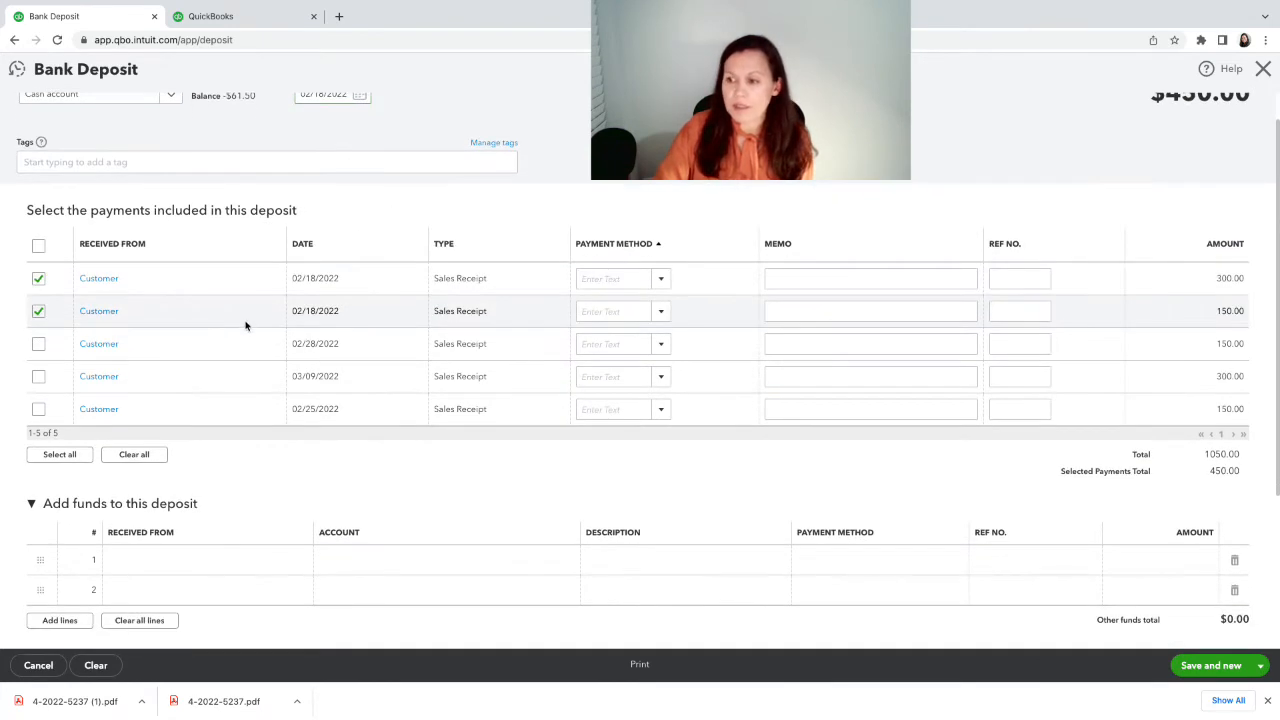
left_click(238, 16)
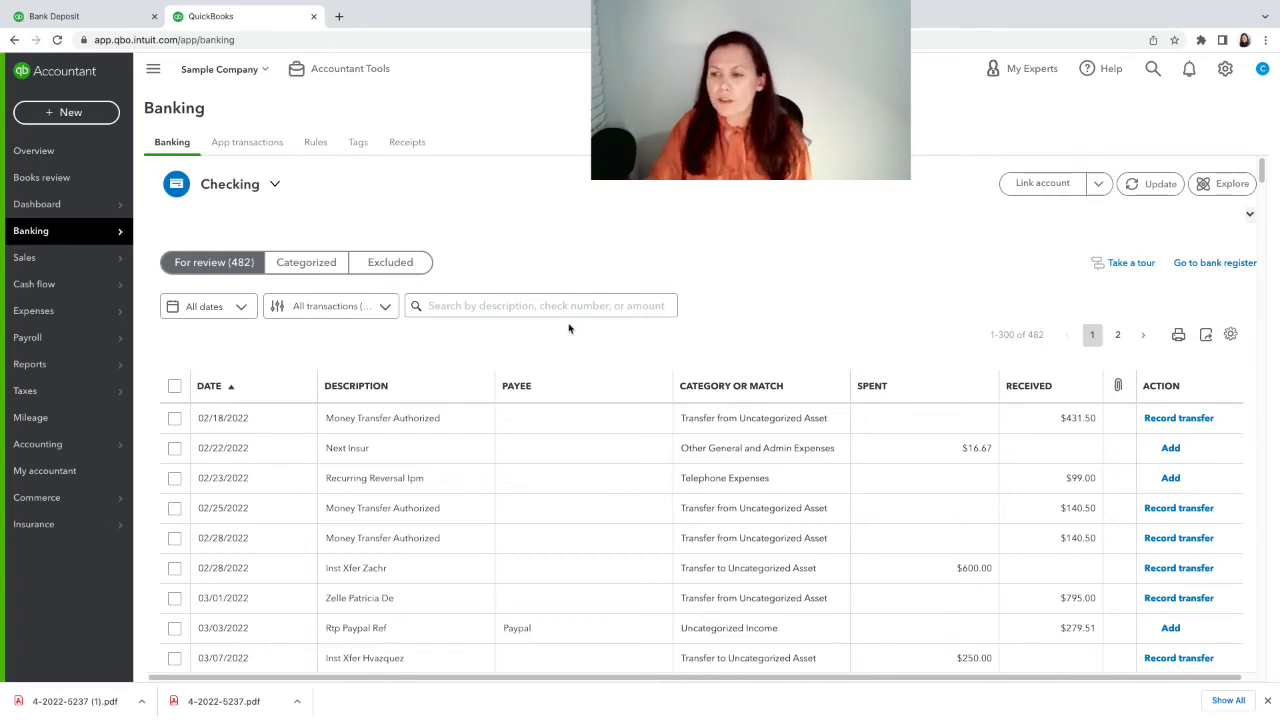
left_click(89, 17)
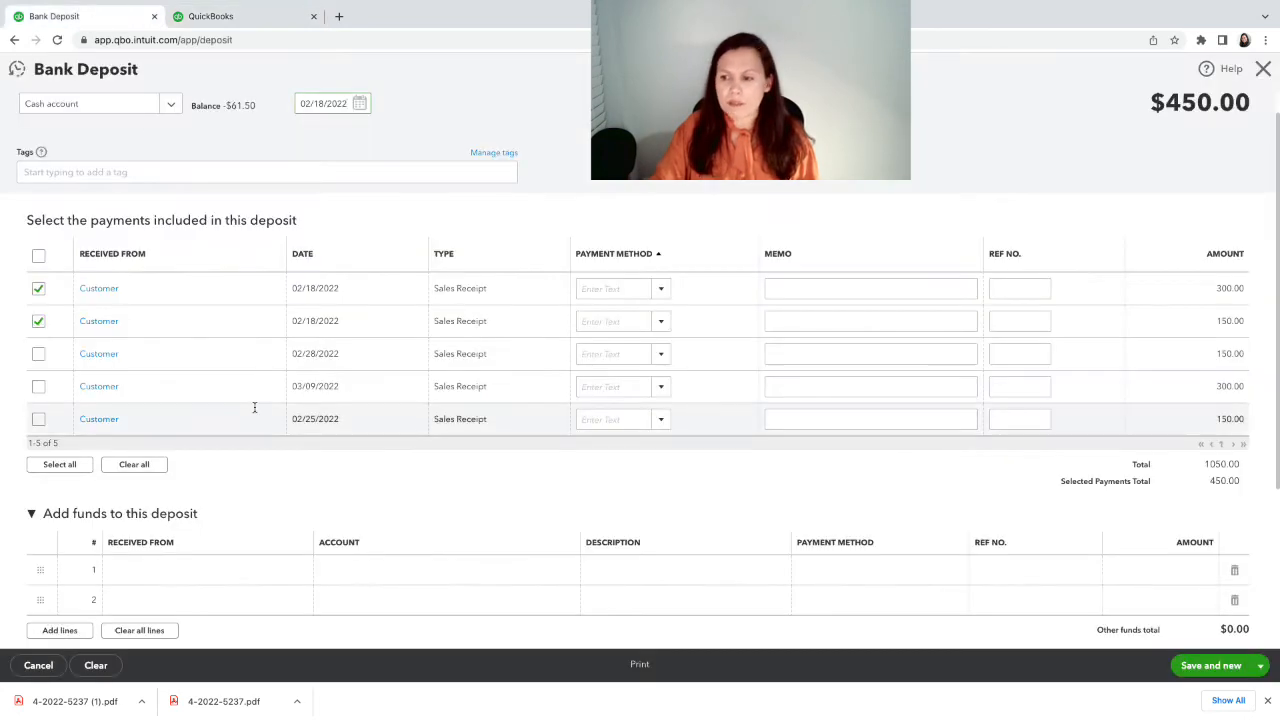
Step: Add a deposit line received from Honeybook, posted to the Bank Charges account, for -18.50
left_click(151, 571)
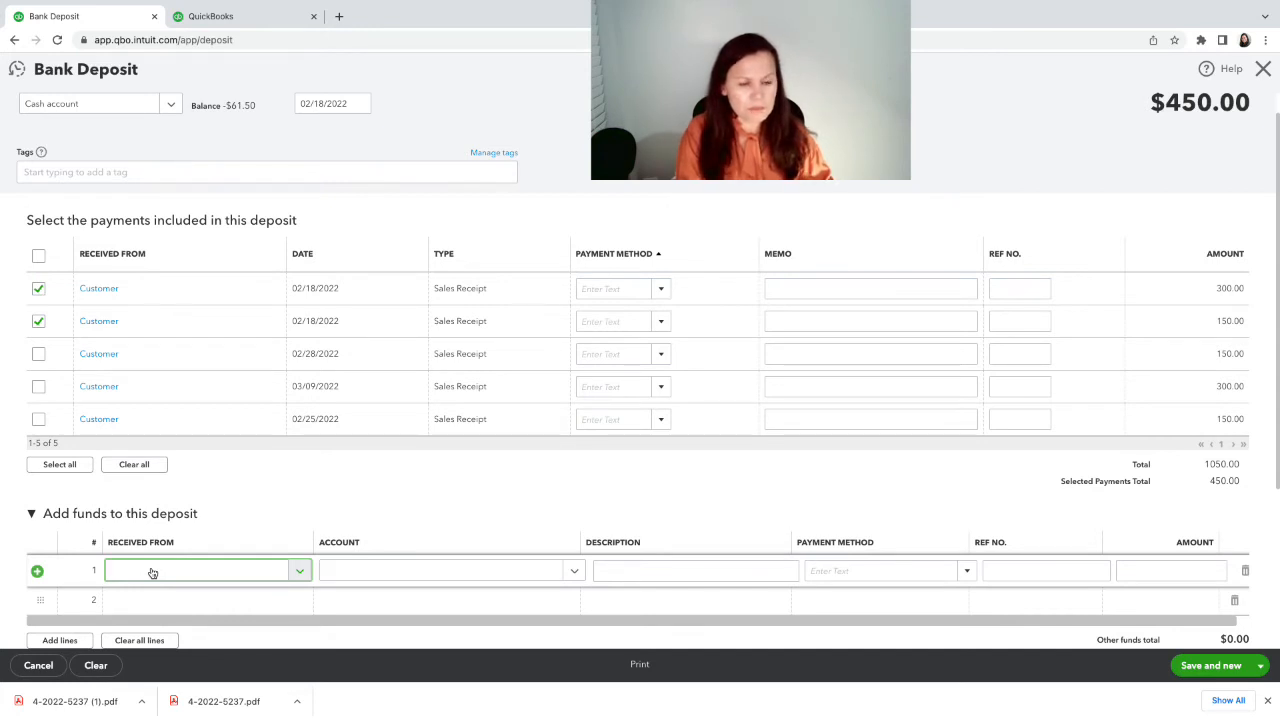
type("Honey")
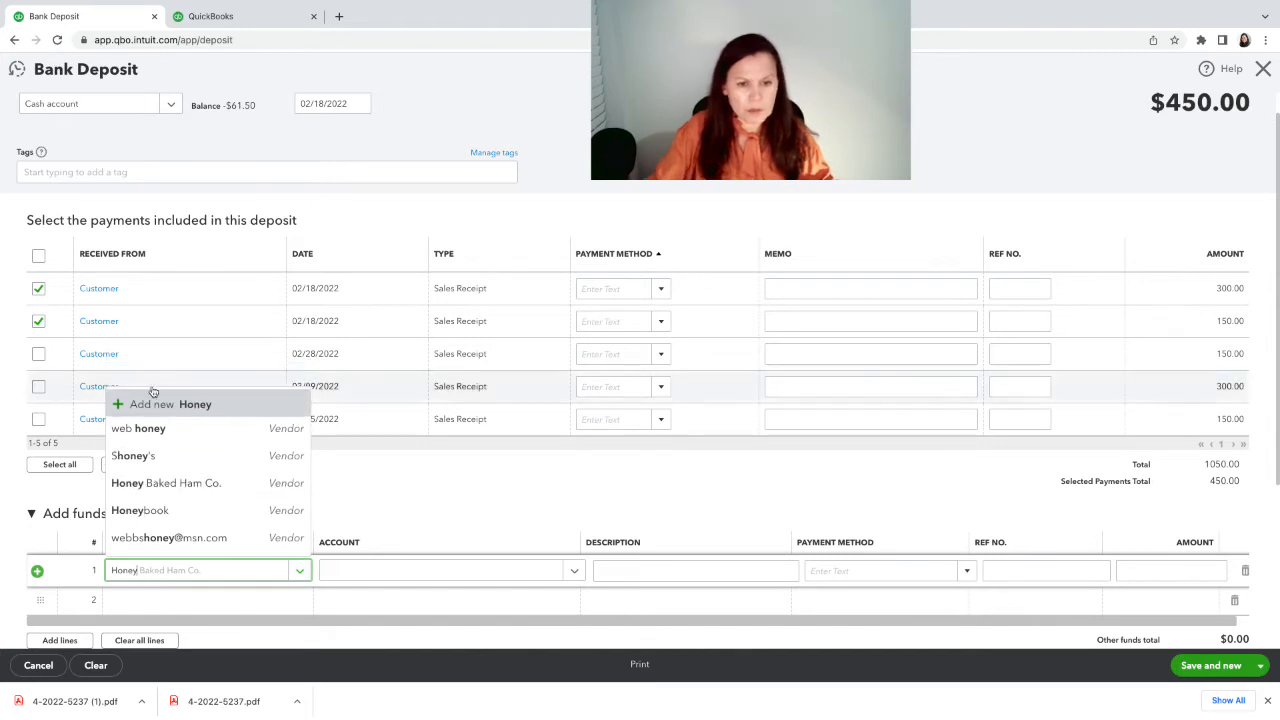
left_click(165, 512)
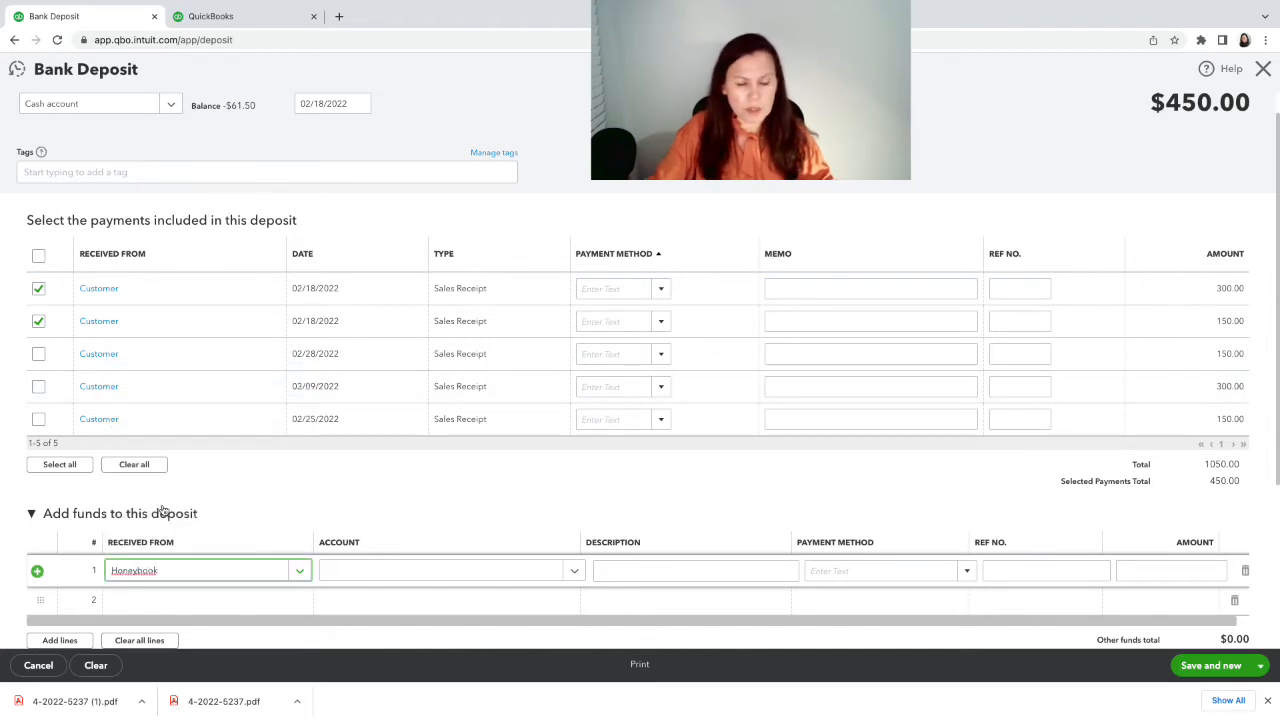
left_click(443, 574)
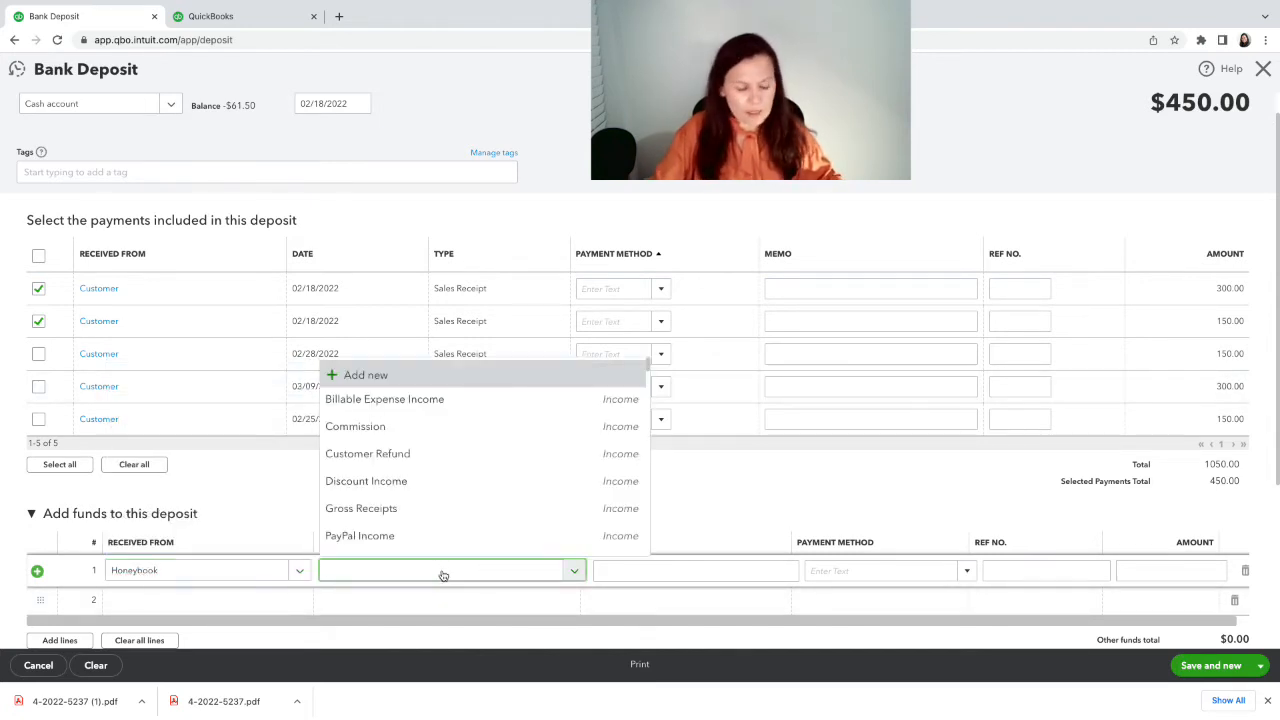
type("Bank")
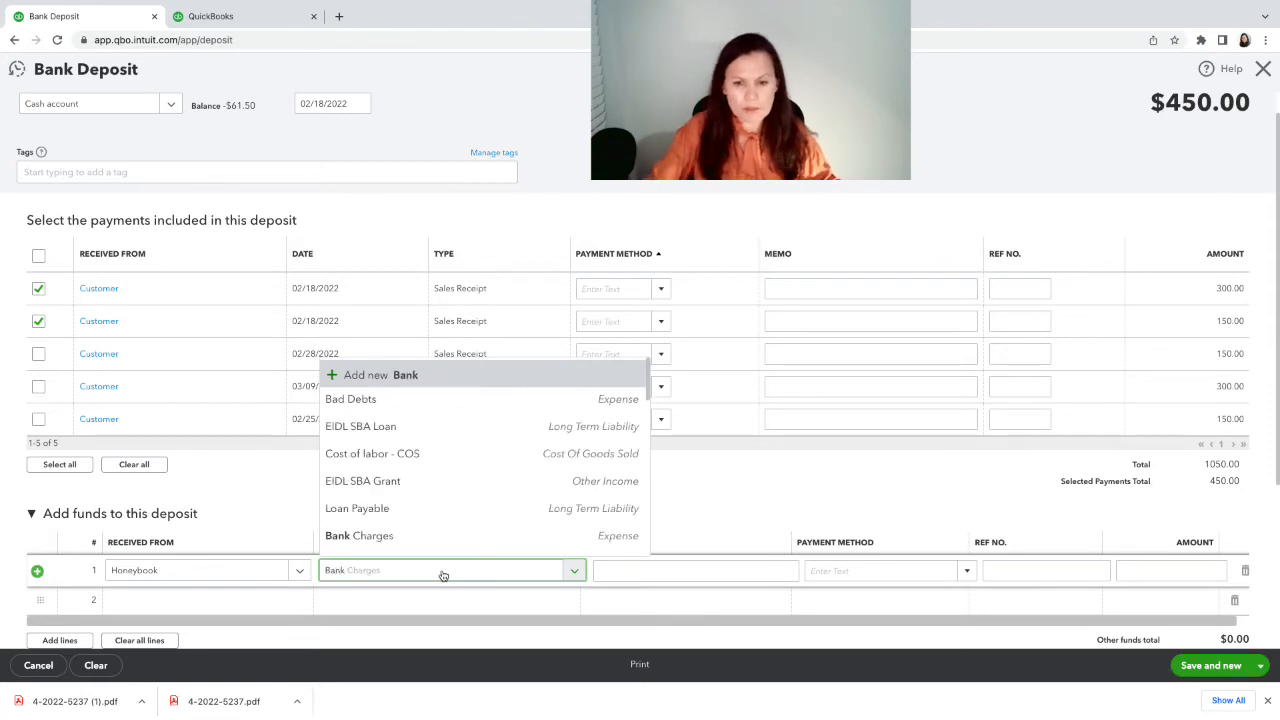
left_click(430, 625)
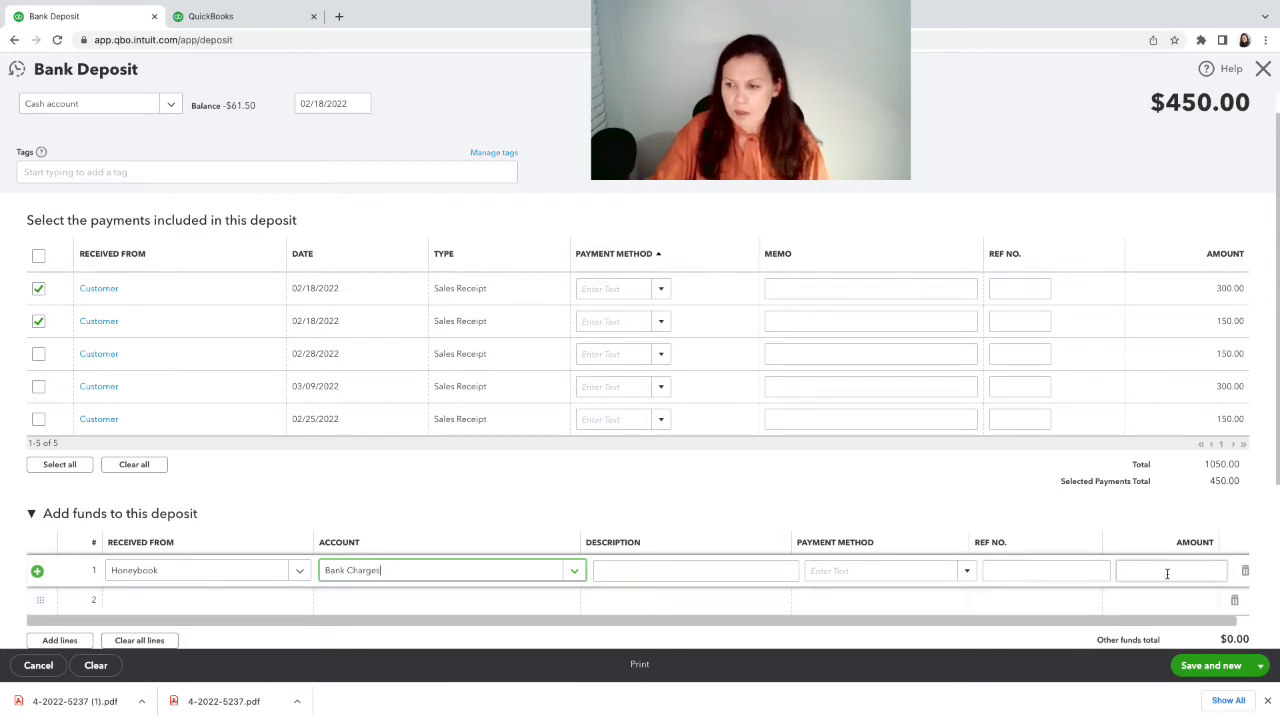
left_click(1167, 573)
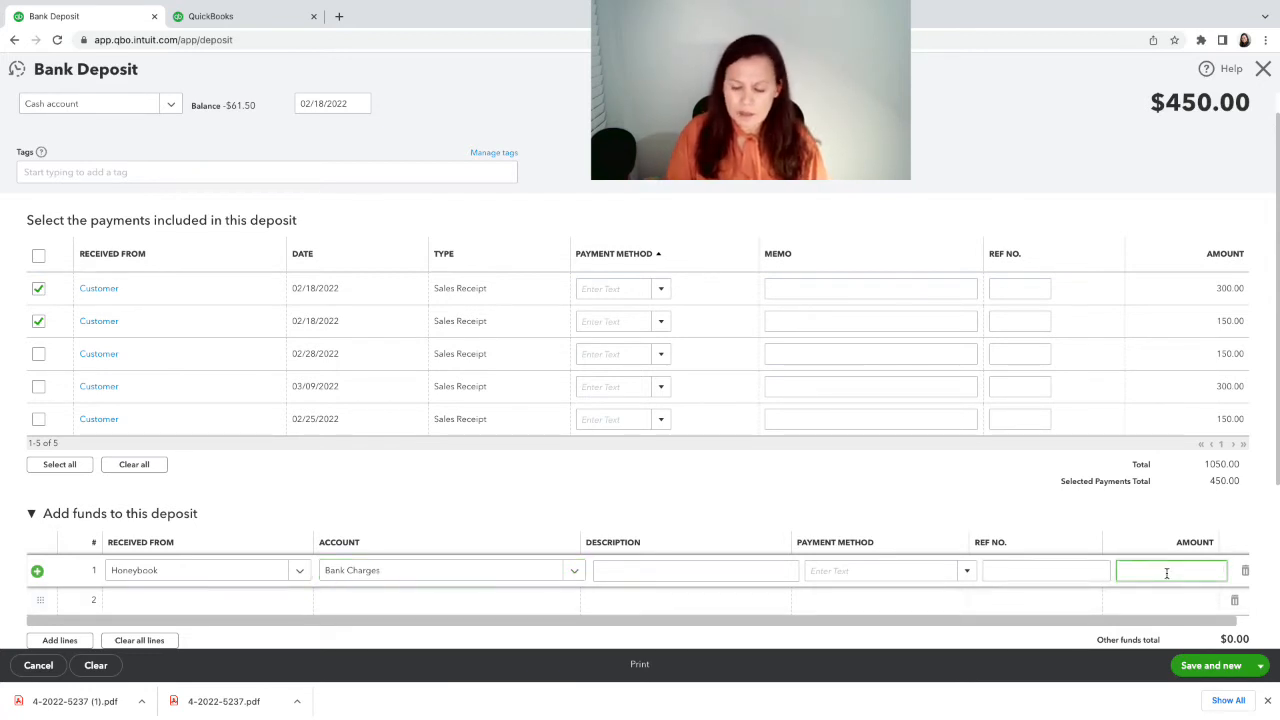
type("-")
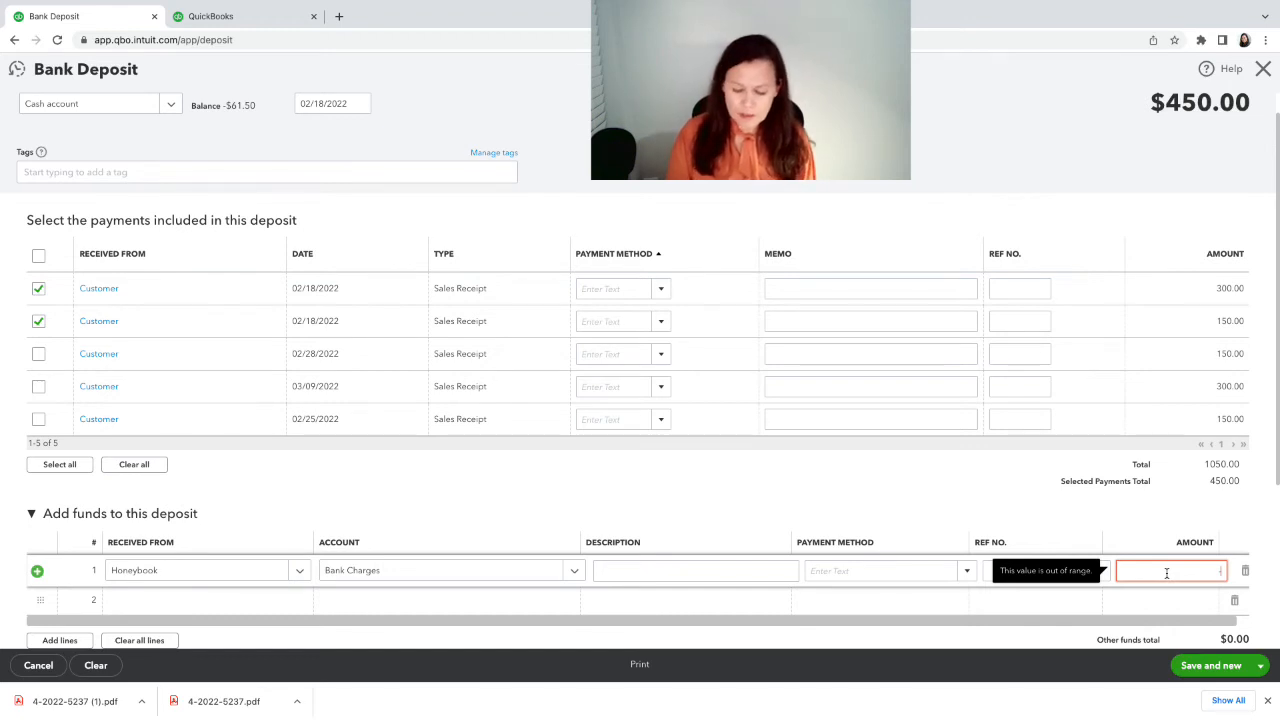
type("-18.50")
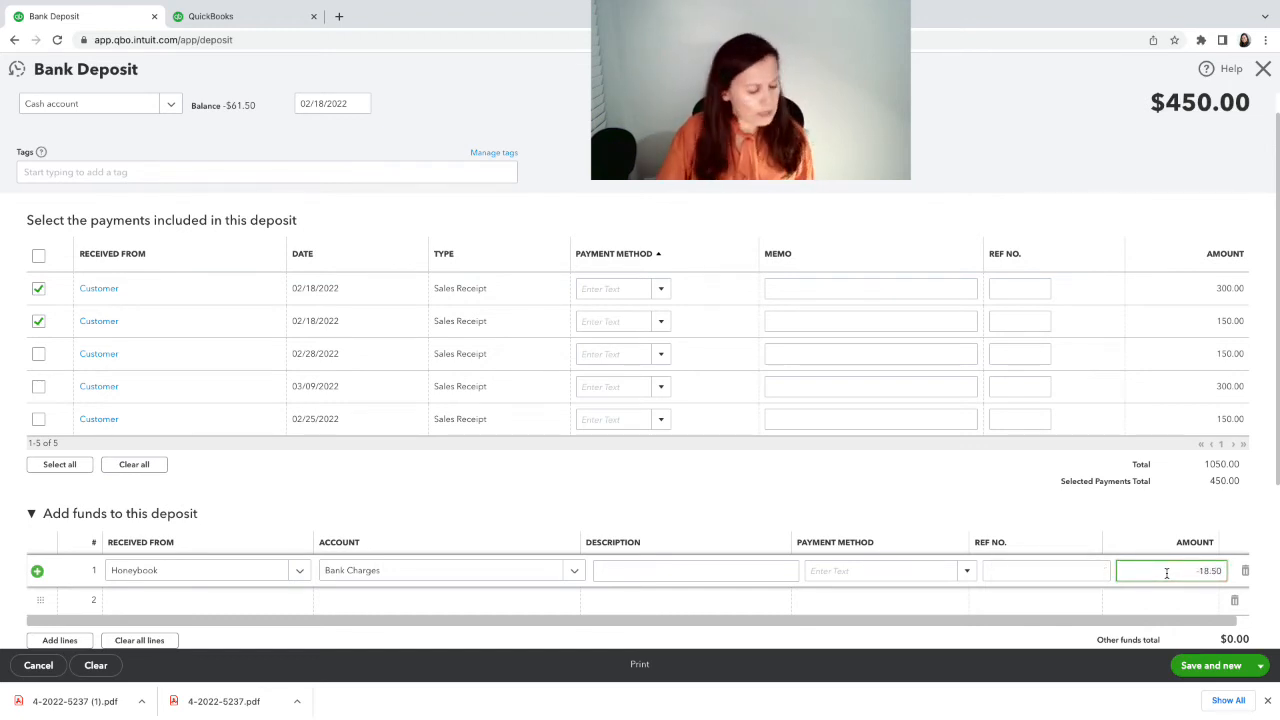
left_click(954, 512)
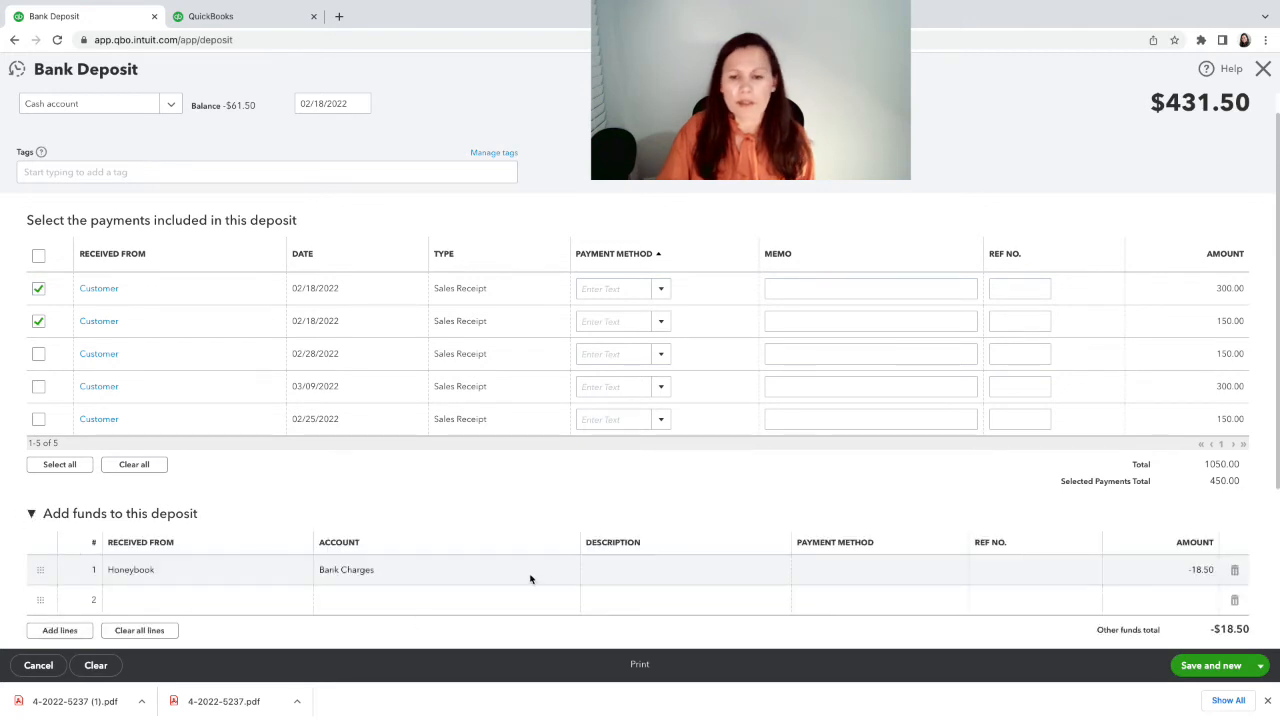
Step: Compare the deposit total with the 02/18/2022 money transfer in the Checking bank feed, and save the deposit
scroll(529, 571, "down", 2)
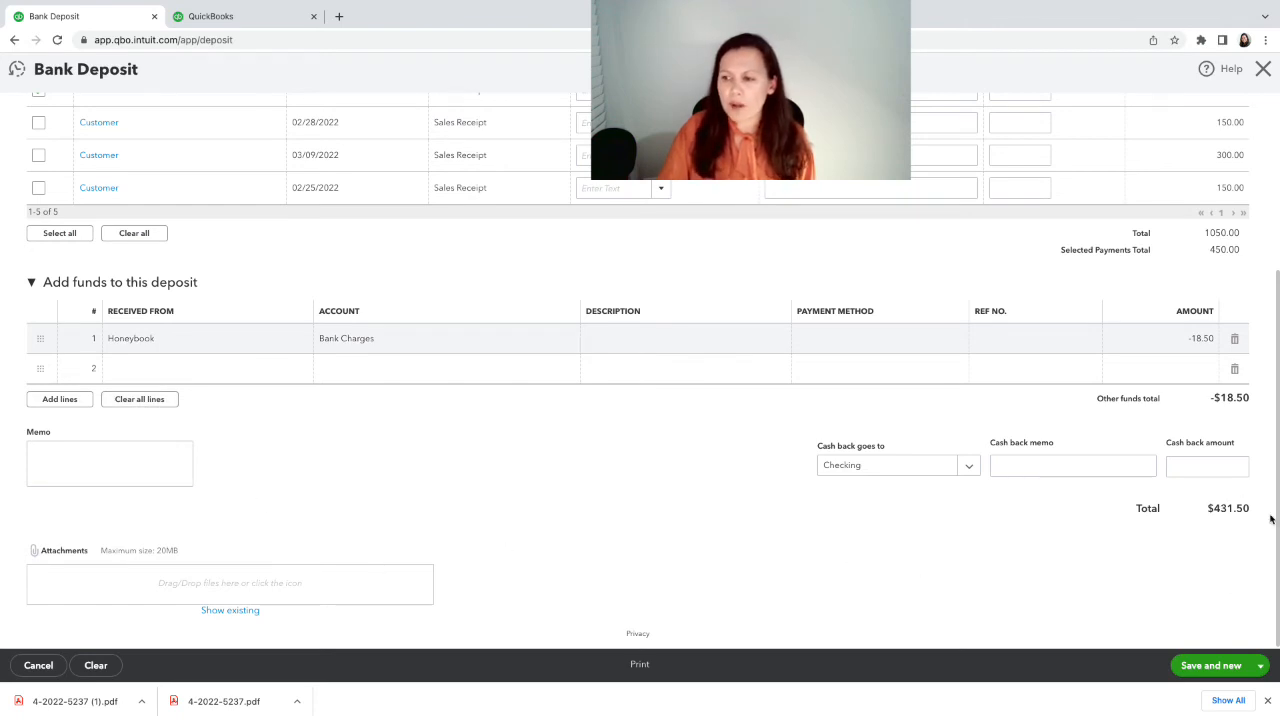
scroll(741, 414, "up", 1)
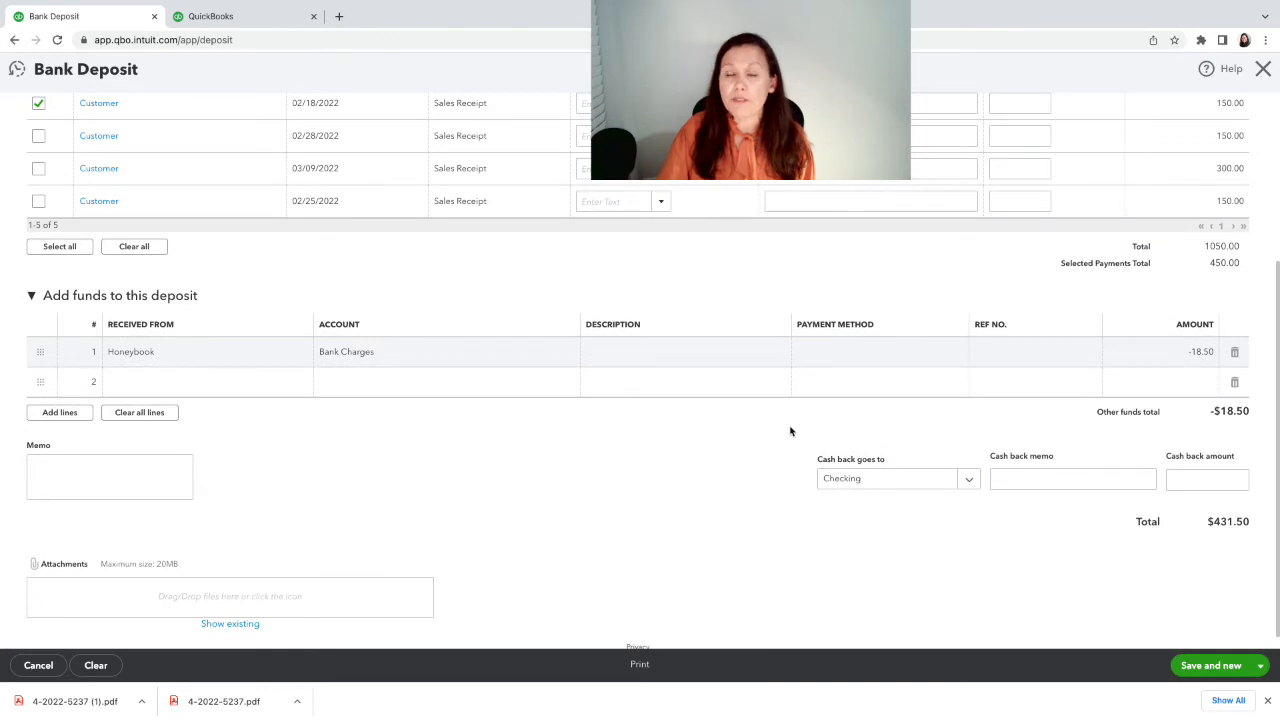
scroll(789, 431, "up", 5)
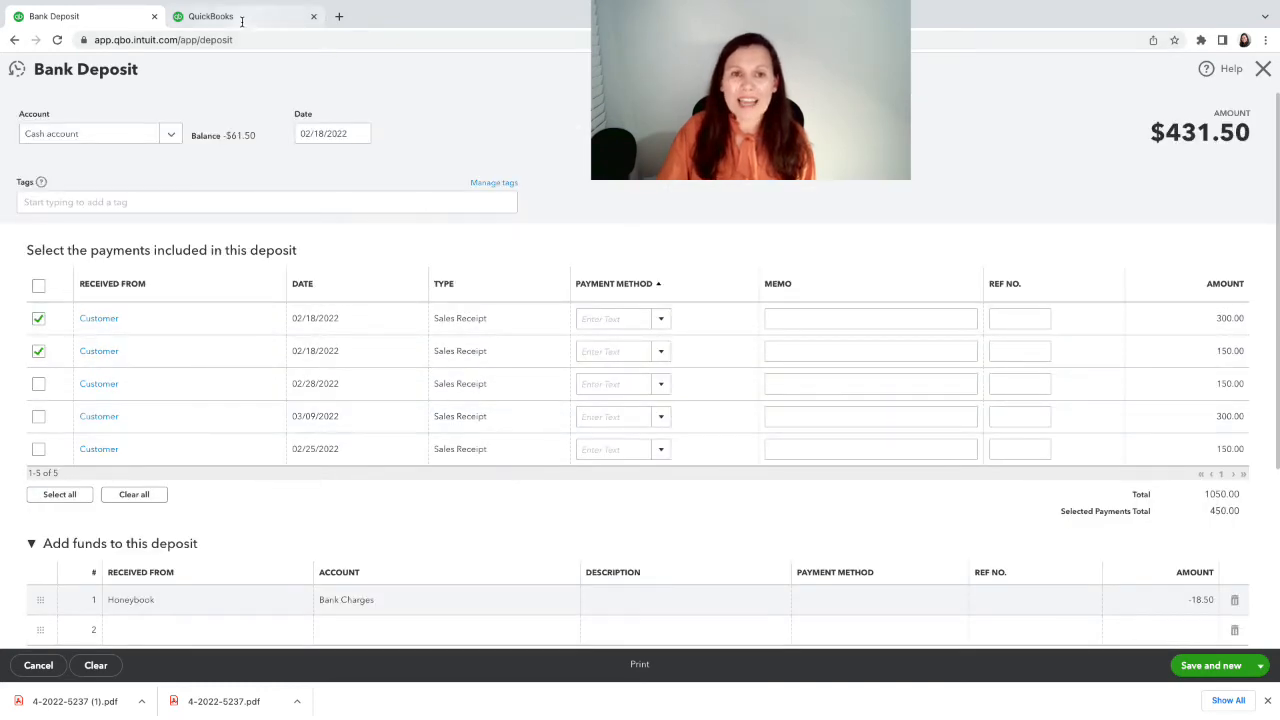
left_click(242, 22)
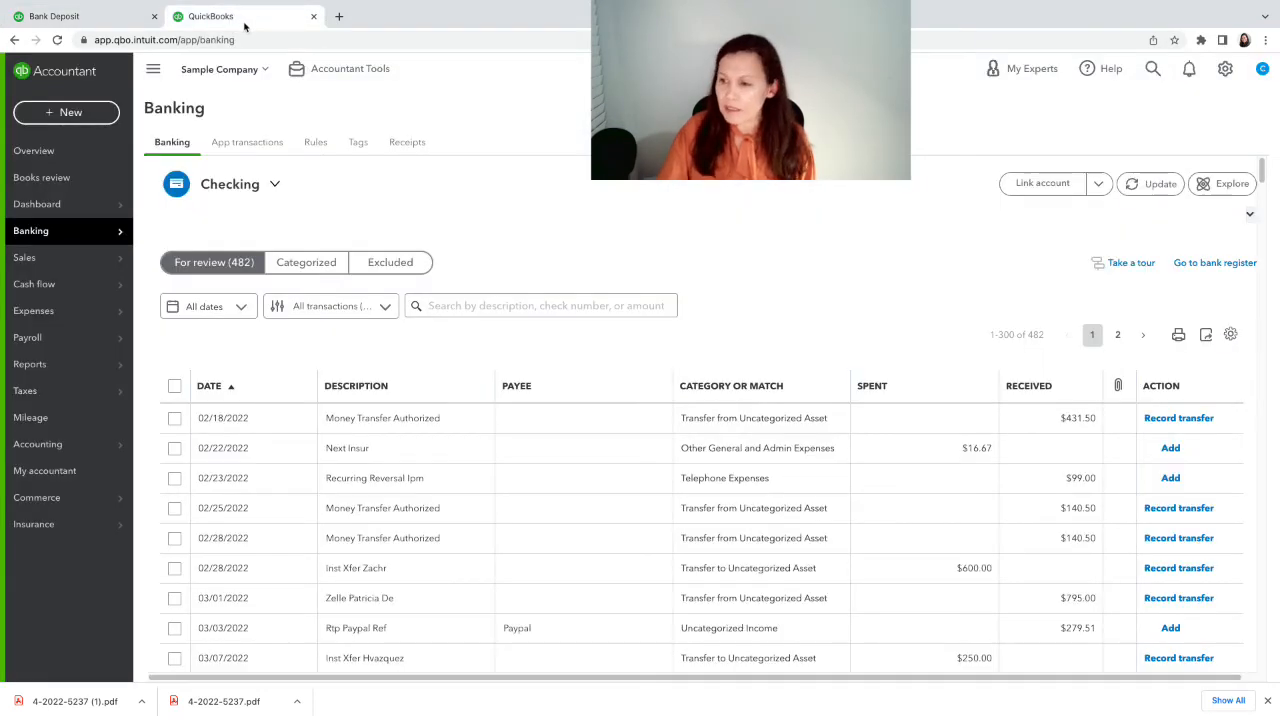
left_click(60, 17)
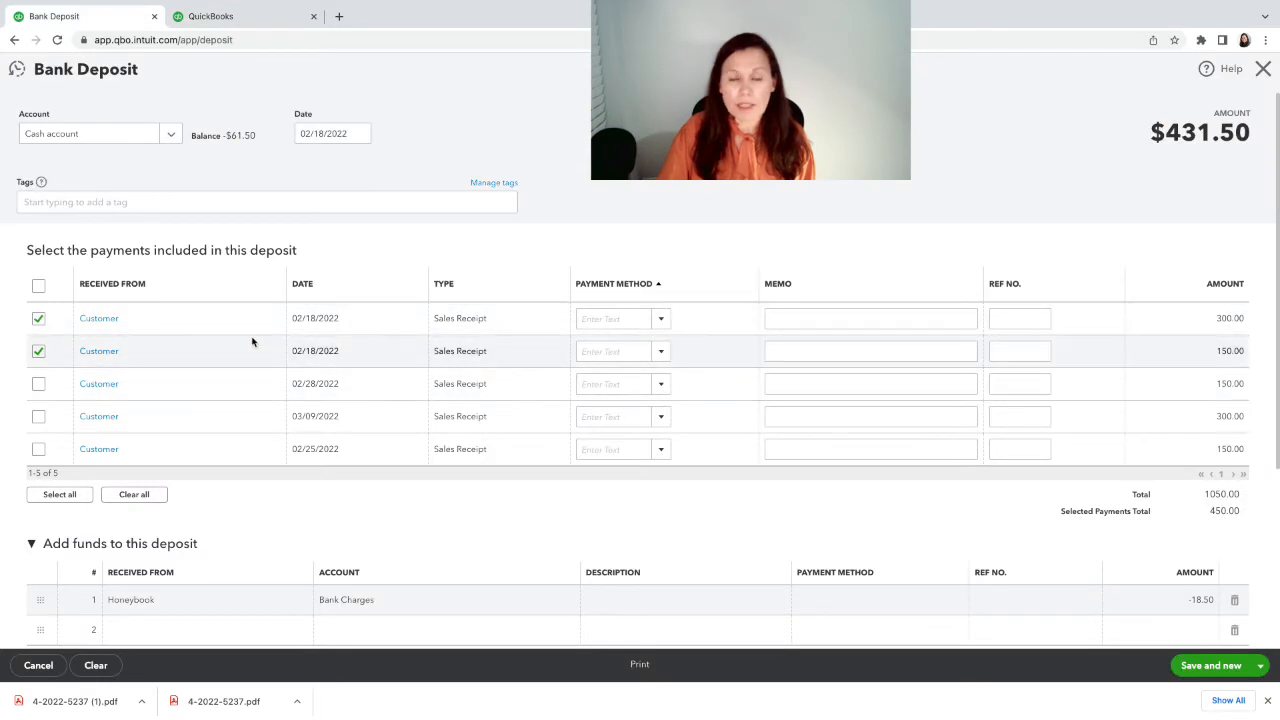
left_click(1228, 668)
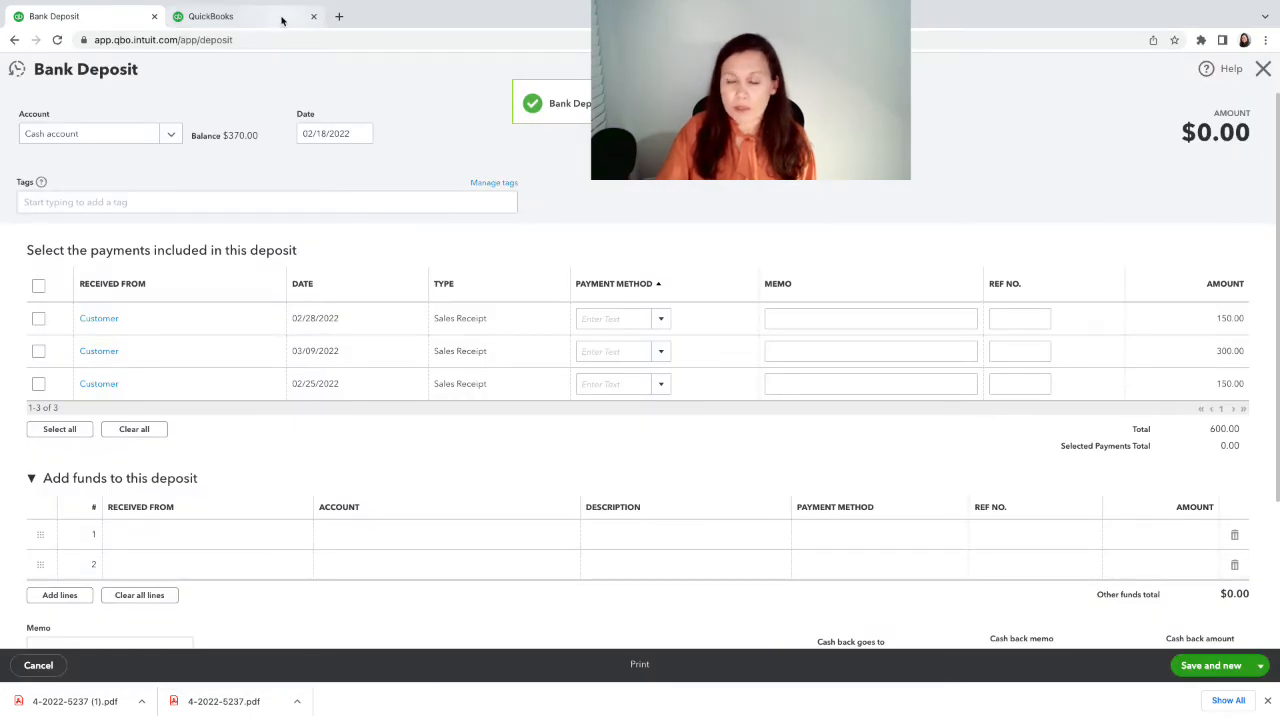
left_click(283, 21)
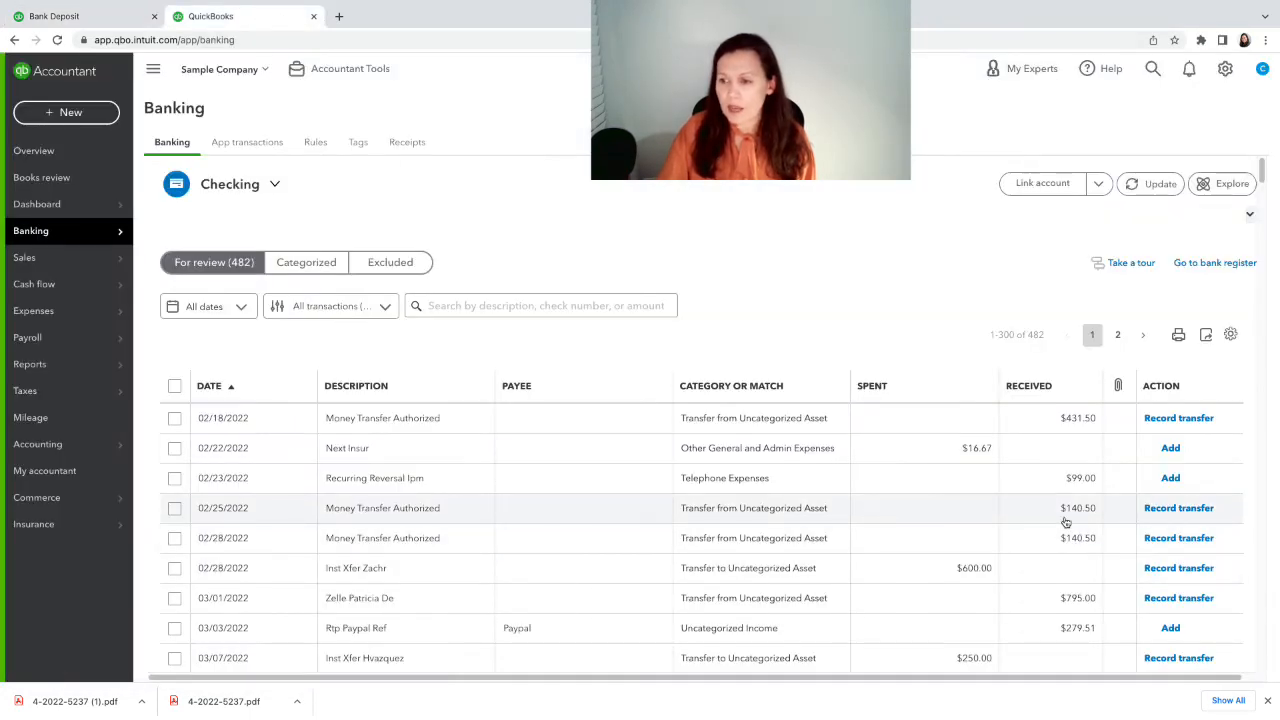
mouse_move(85, 20)
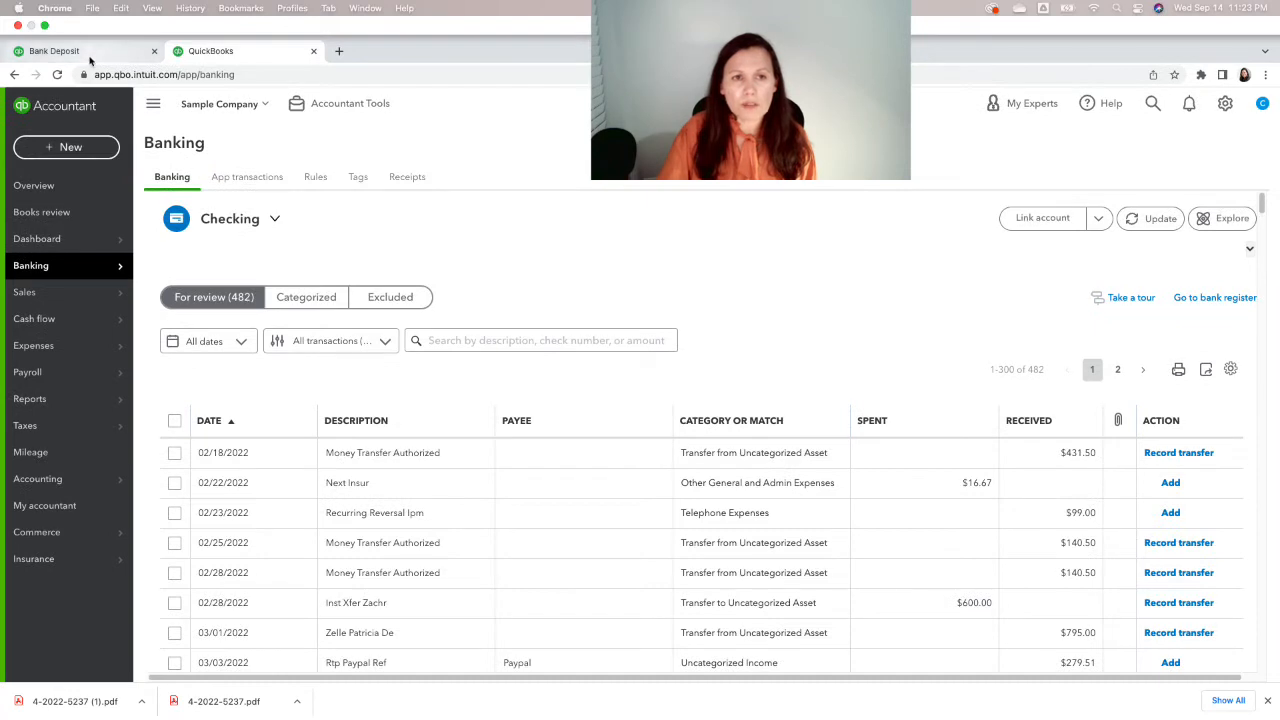
left_click(85, 52)
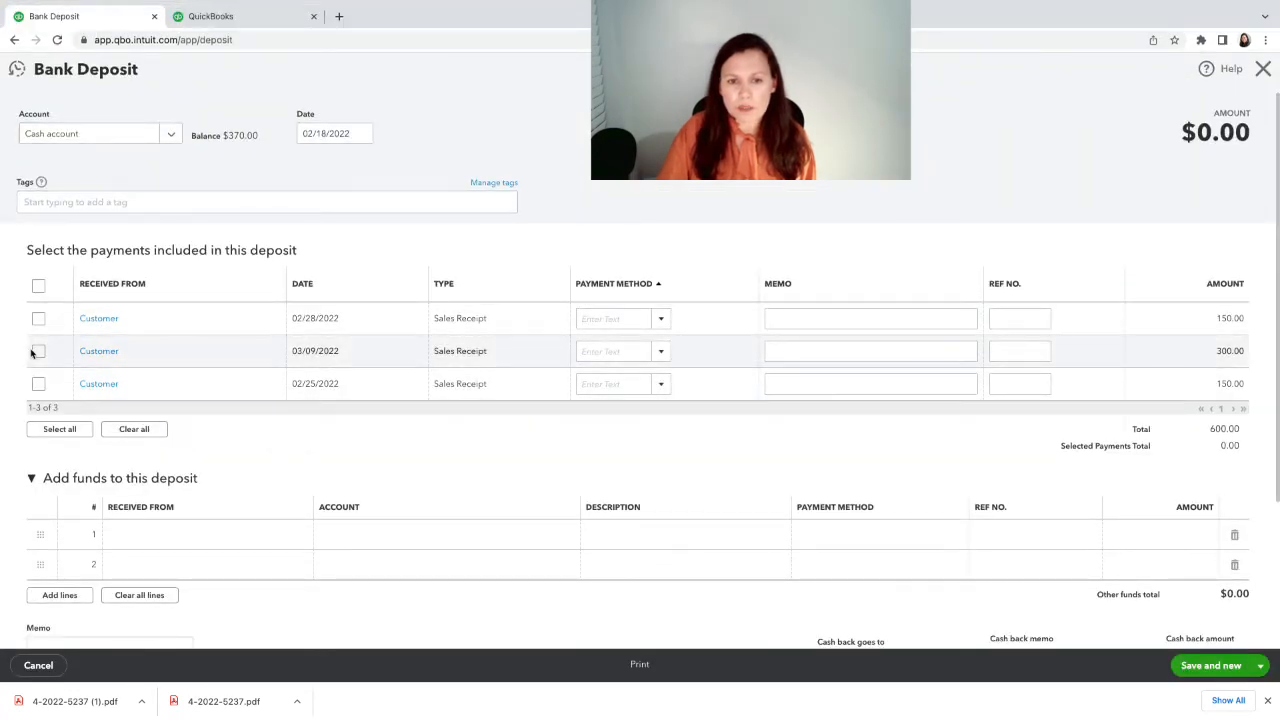
left_click(38, 384)
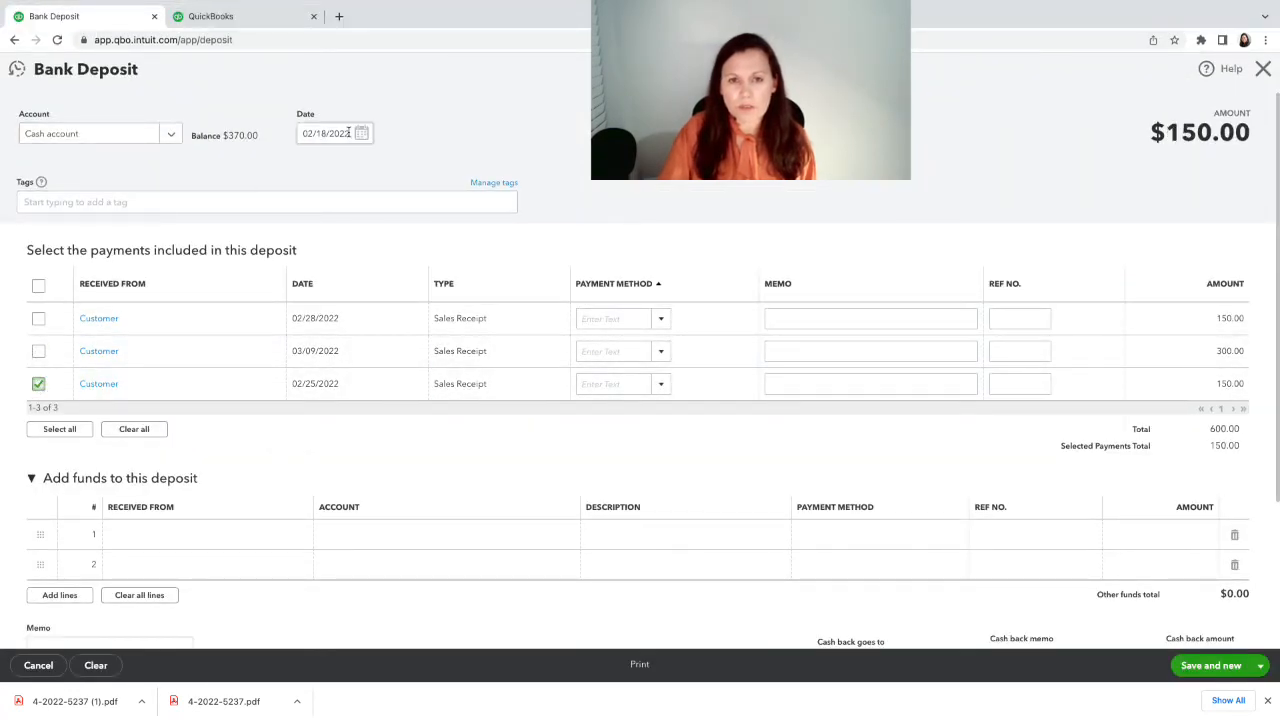
left_click(362, 134)
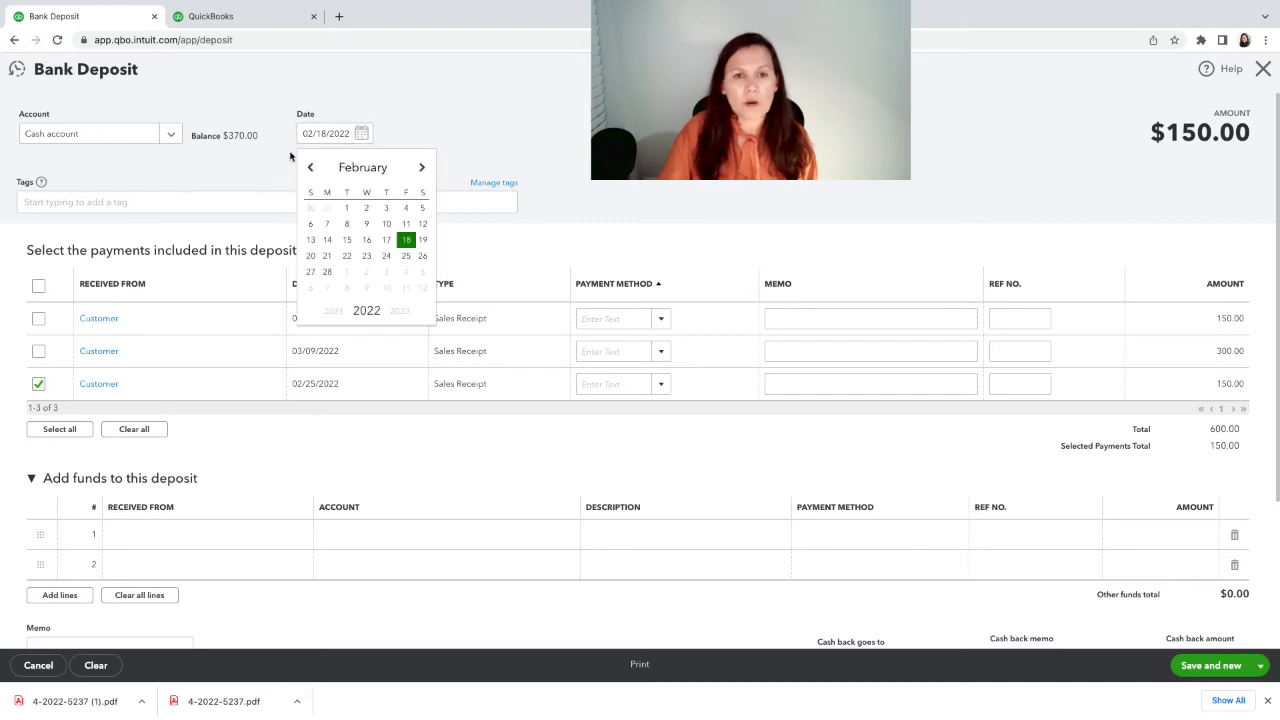
left_click(192, 183)
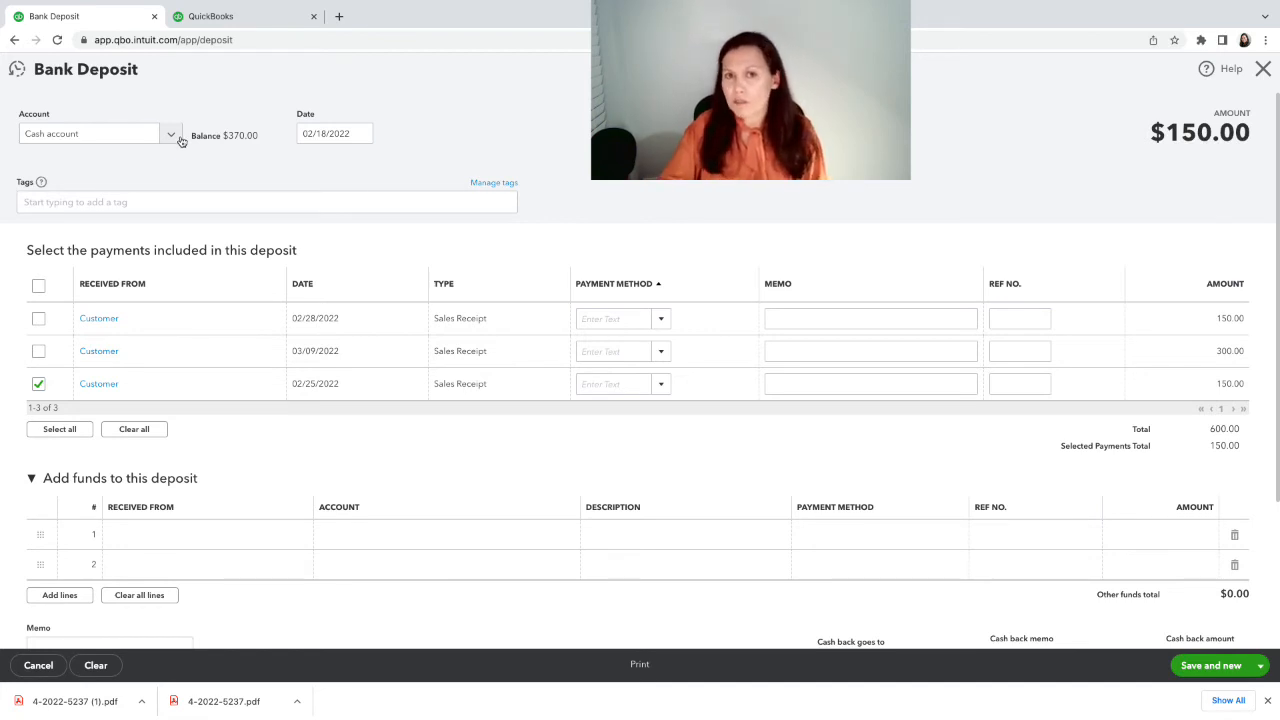
Step: Reopen the recent 02/18/2022 deposit of $431.50, discarding the unsaved form, then set its account to Checking and save it
left_click(20, 72)
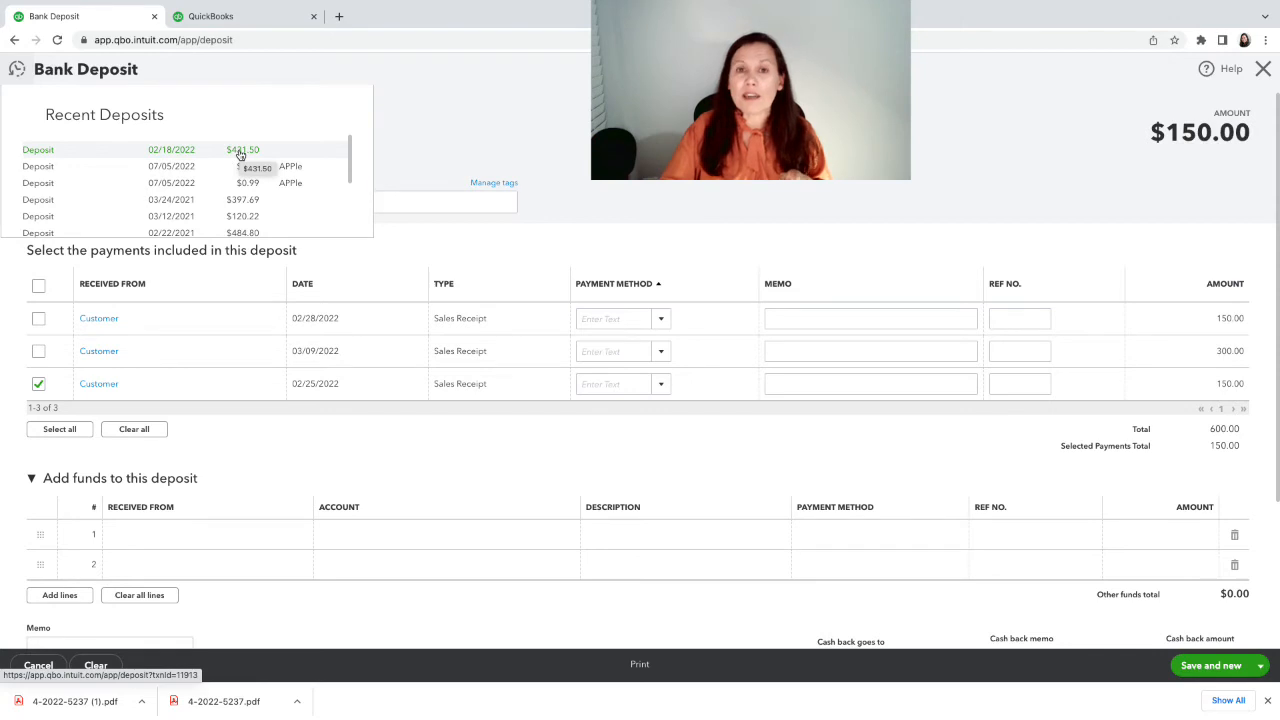
left_click(240, 155)
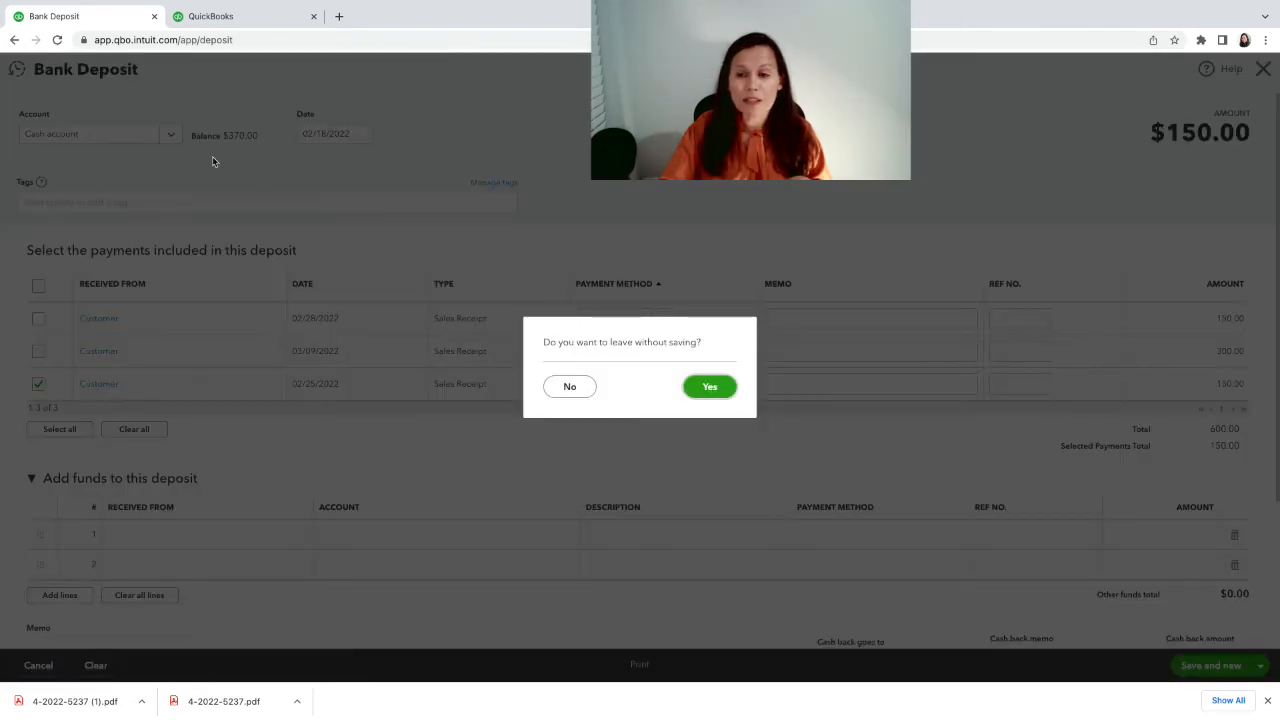
left_click(722, 388)
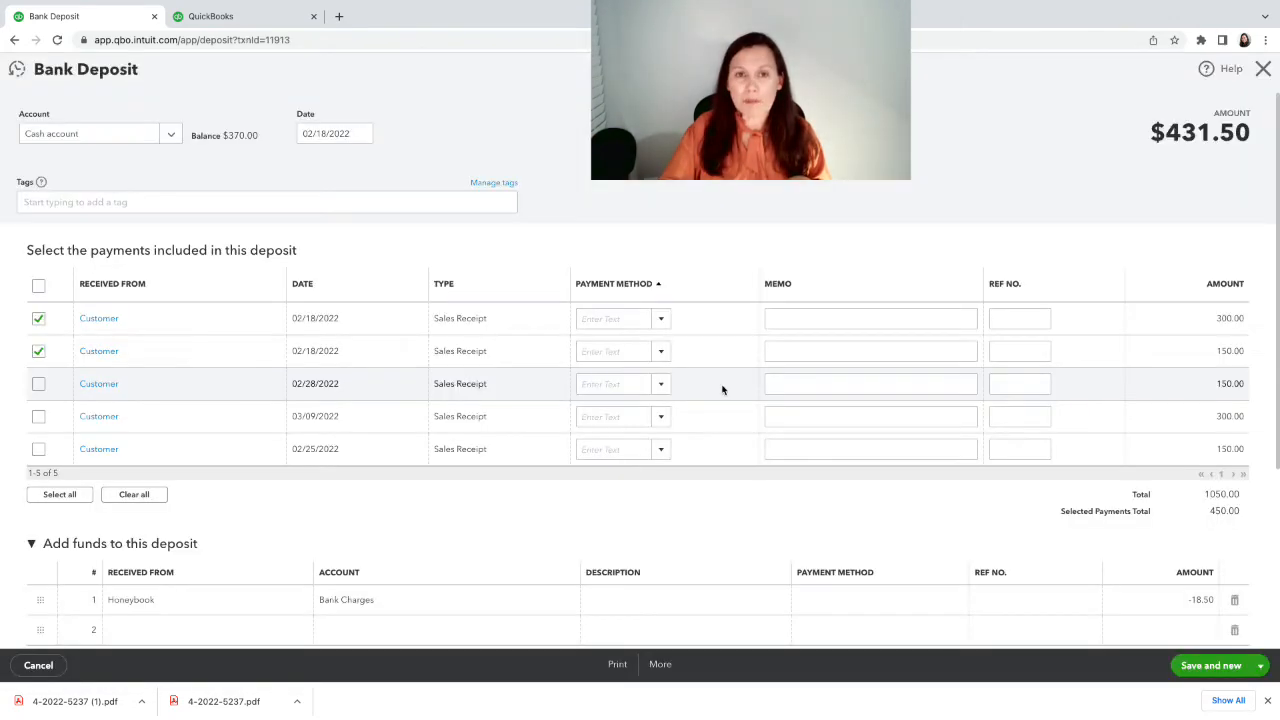
left_click(168, 138)
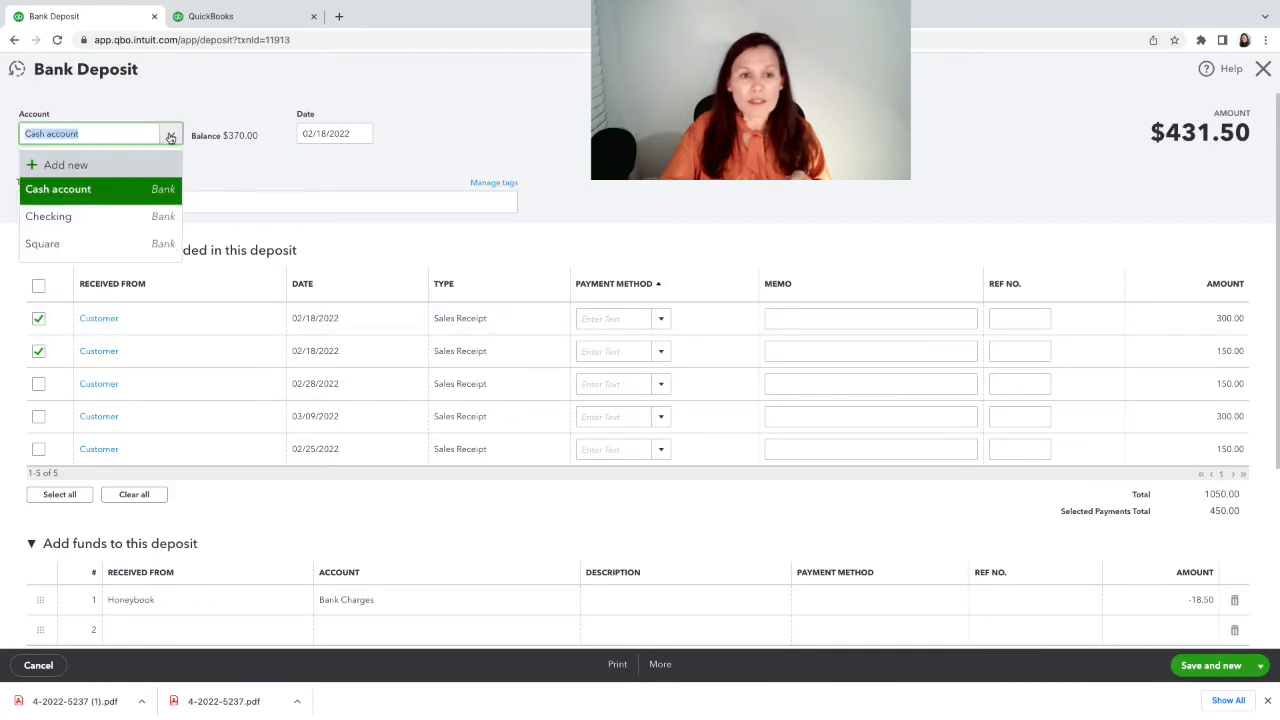
left_click(133, 218)
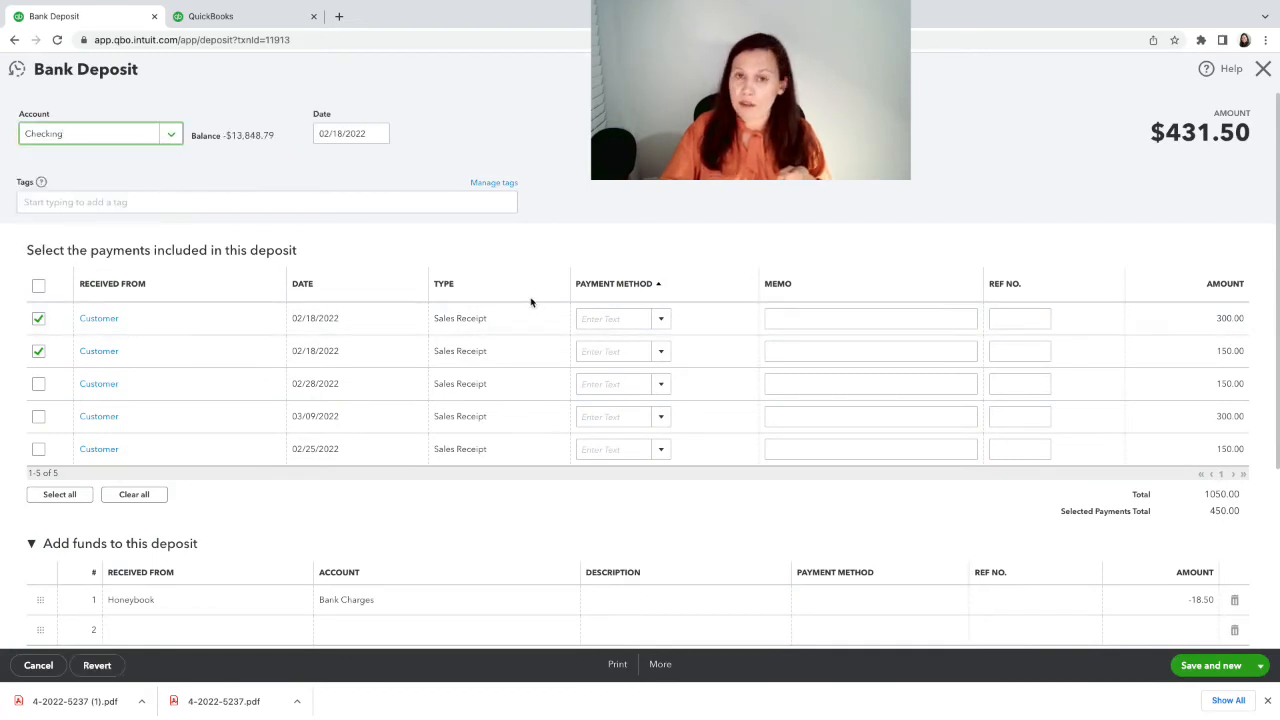
left_click(1221, 667)
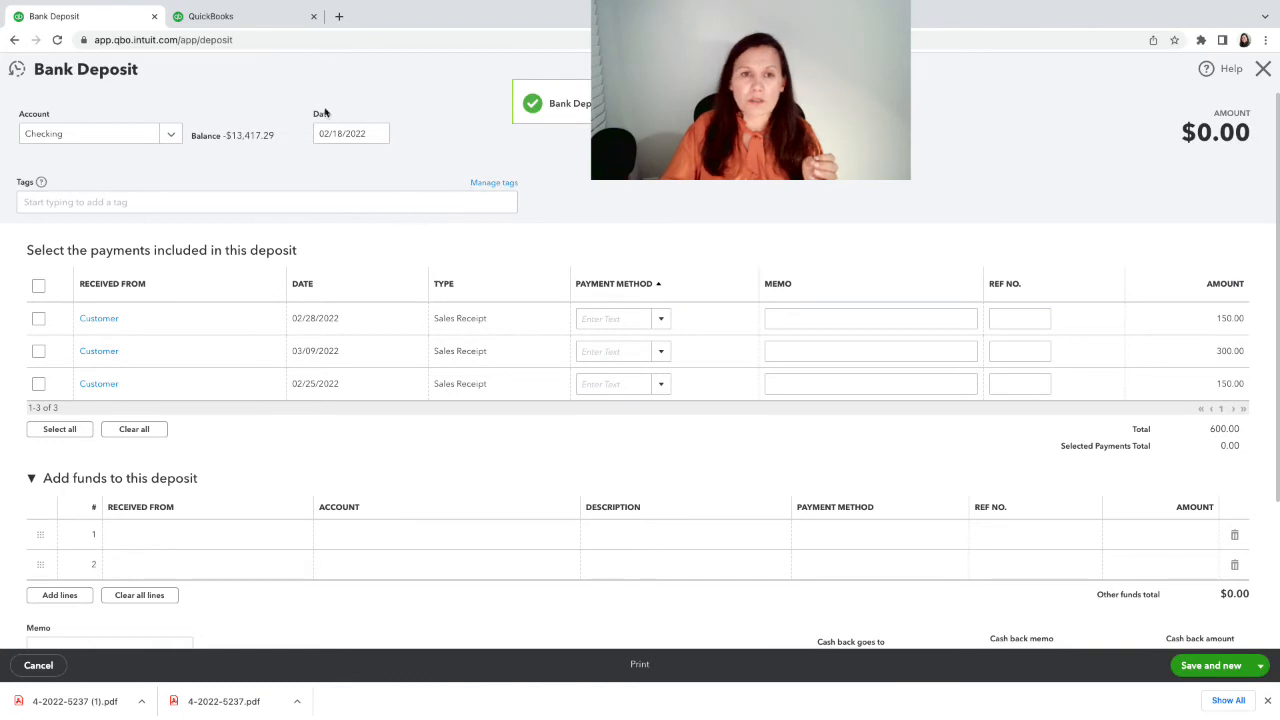
Step: Return to the Checking bank feed and reload its transactions for review by switching to the categorized ones and back
left_click(208, 17)
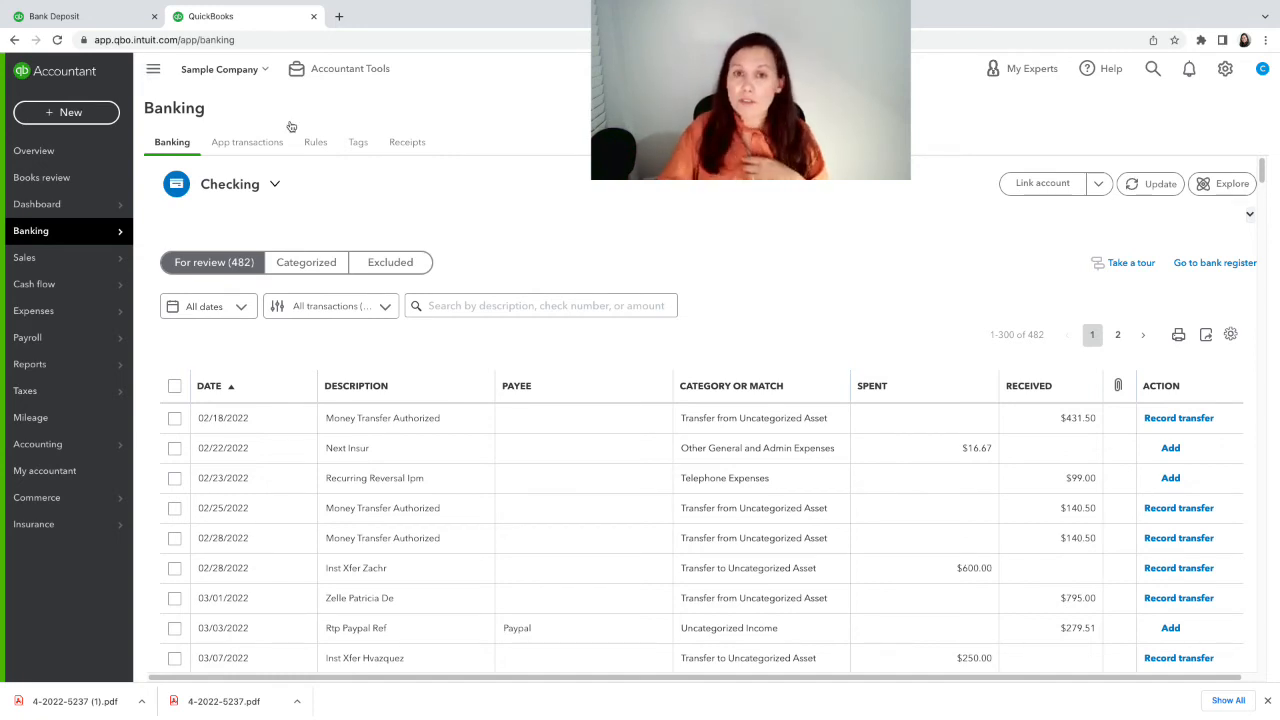
left_click(310, 268)
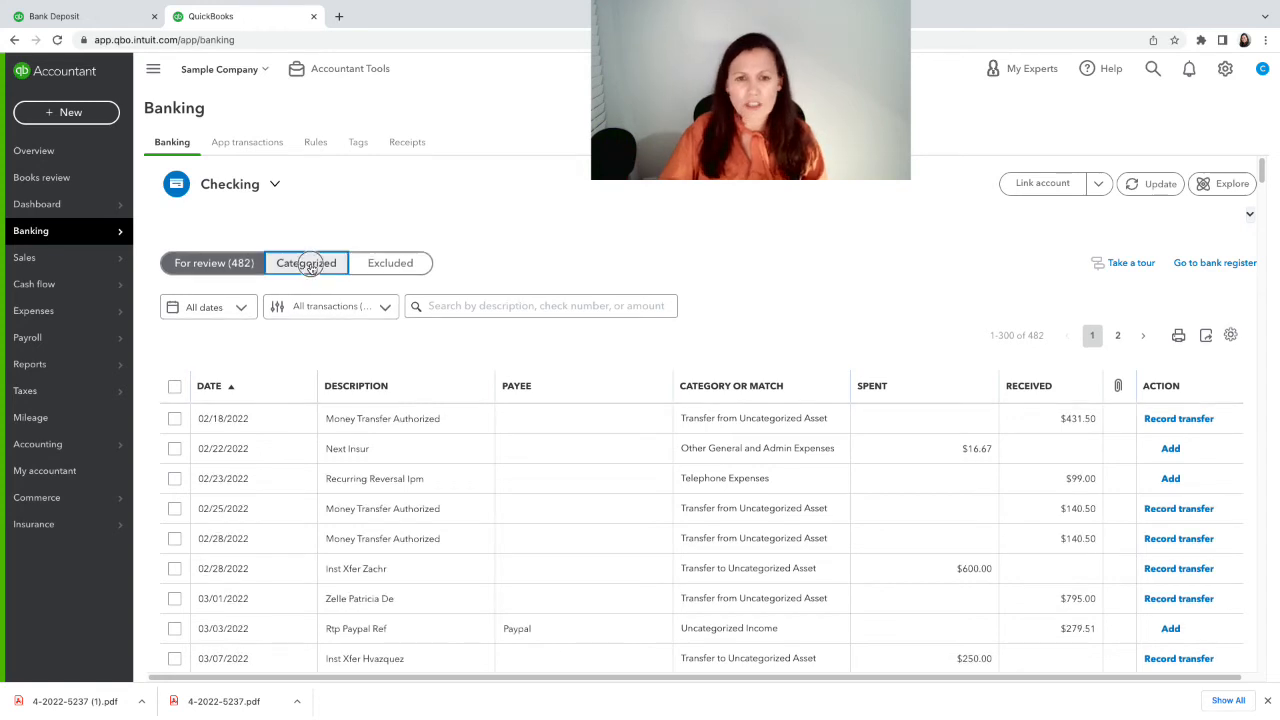
left_click(213, 270)
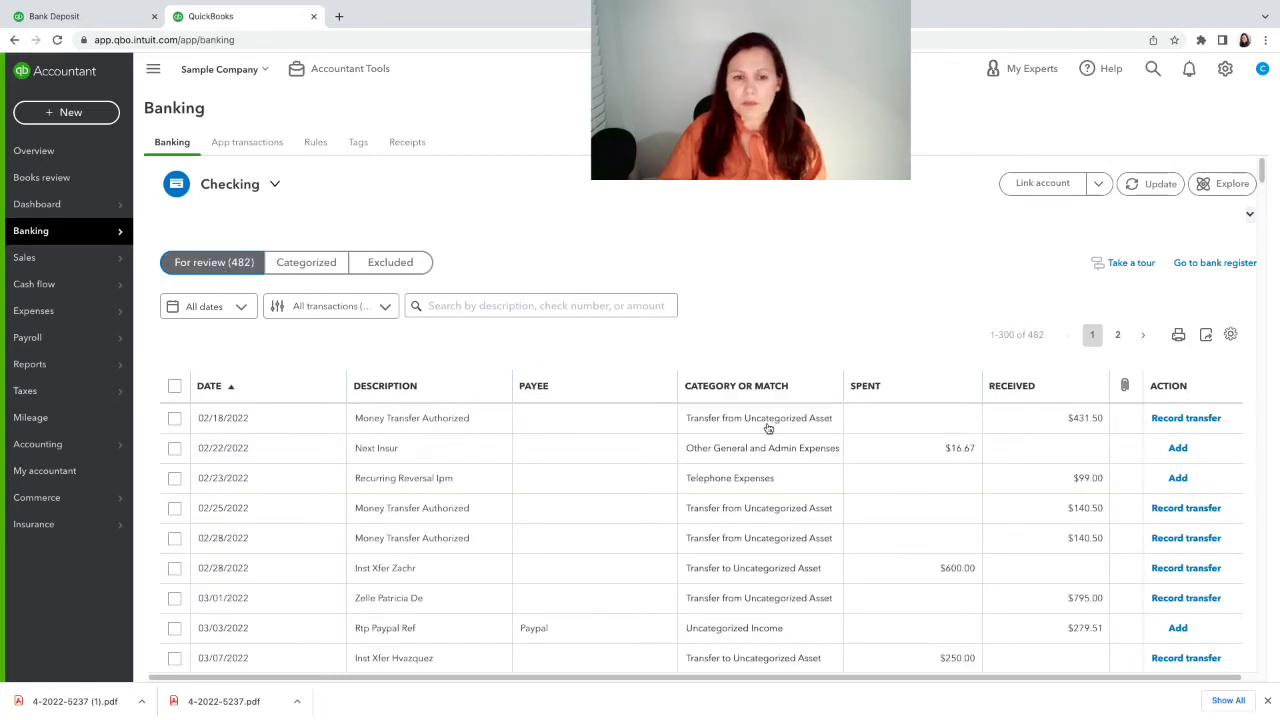
Step: Start a custom date filter on the Checking feed's transactions for review, with 02/01/2022 as its start date
left_click(236, 308)
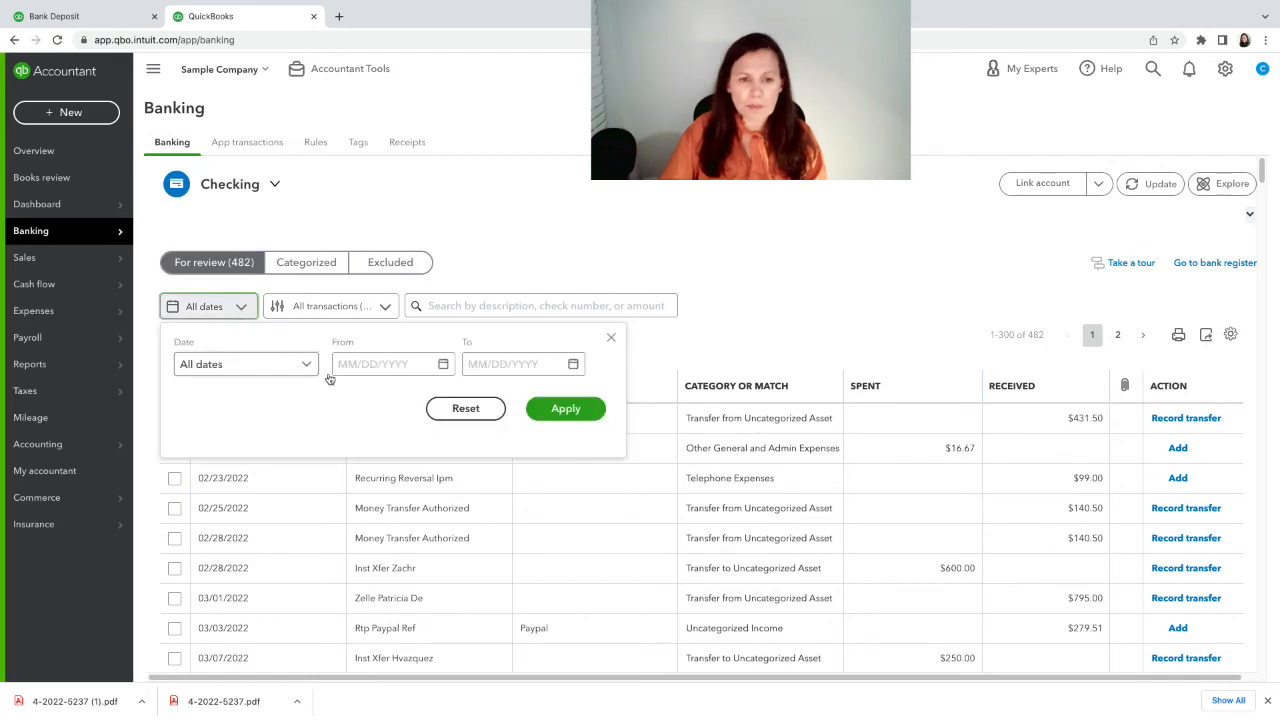
left_click(438, 367)
left_click(351, 398)
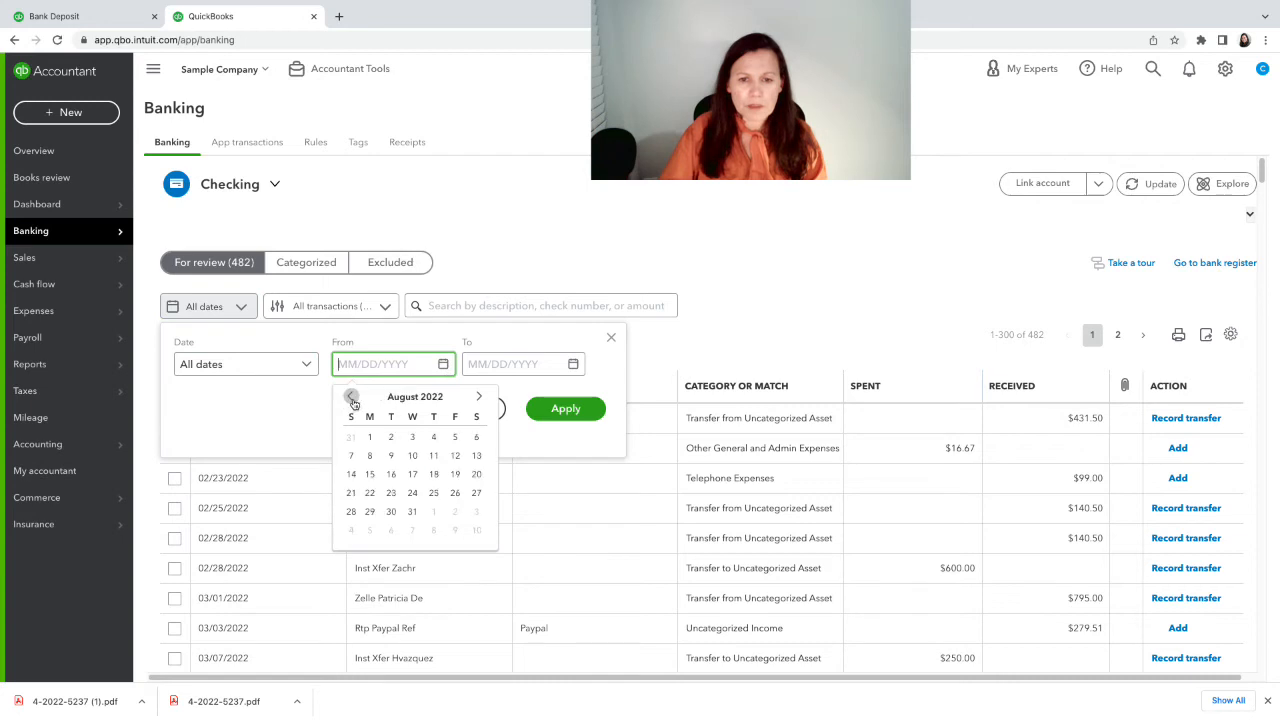
left_click(351, 398)
left_click(351, 398)
left_click(352, 399)
left_click(352, 399)
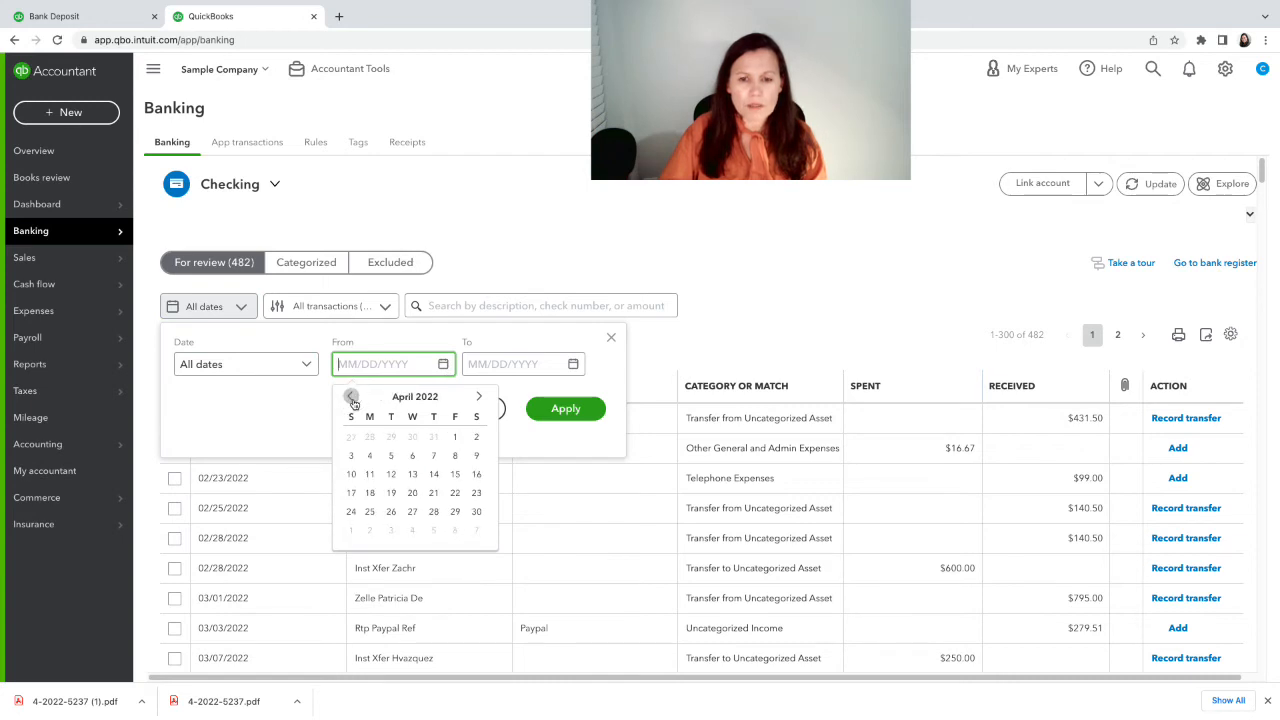
left_click(352, 399)
left_click(352, 399)
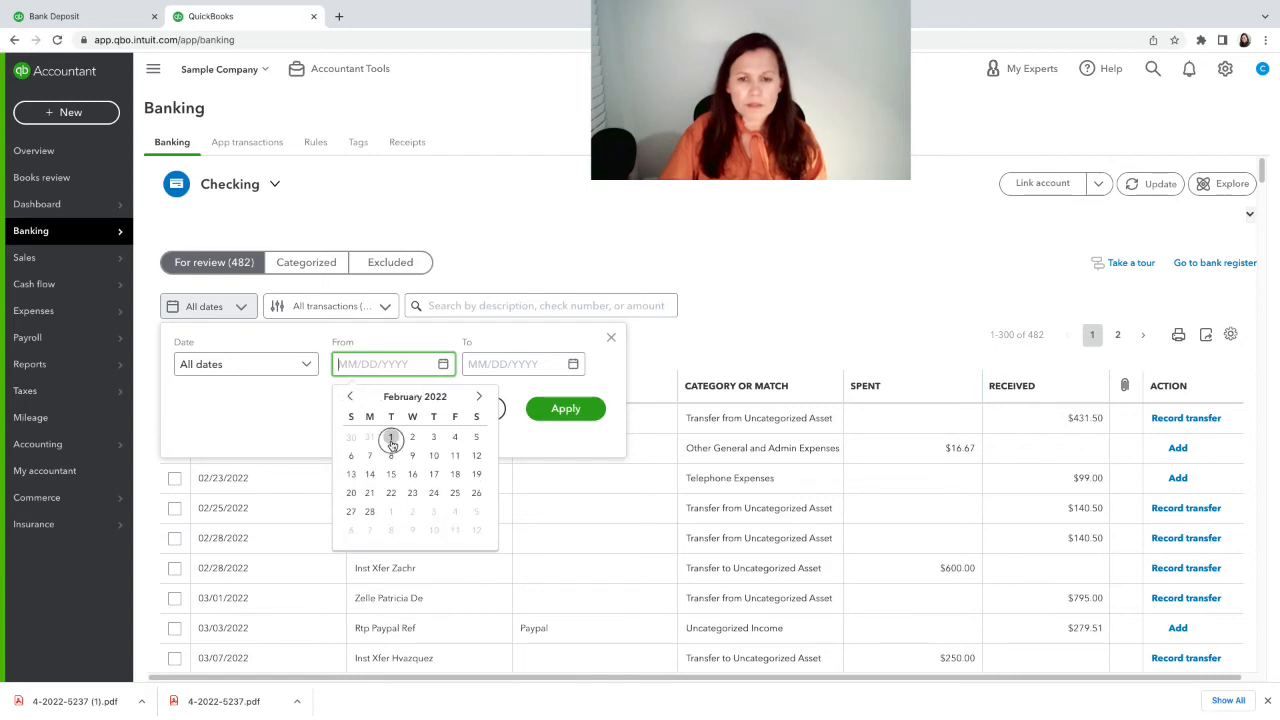
left_click(391, 437)
Step: End the date filter at 02/28/2022 and apply it, then match the 02/18/2022 money transfer of $431.50 to its deposit
left_click(574, 364)
left_click(481, 398)
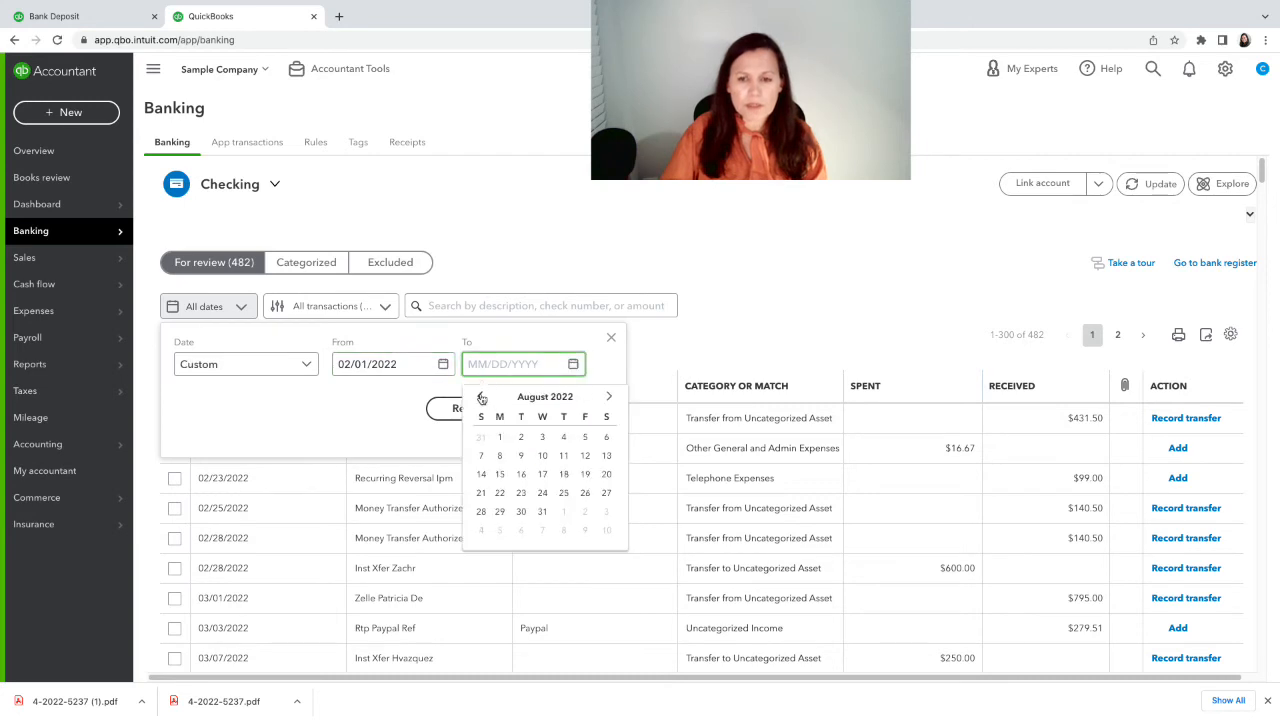
left_click(481, 398)
left_click(481, 398)
left_click(481, 398)
left_click(481, 398)
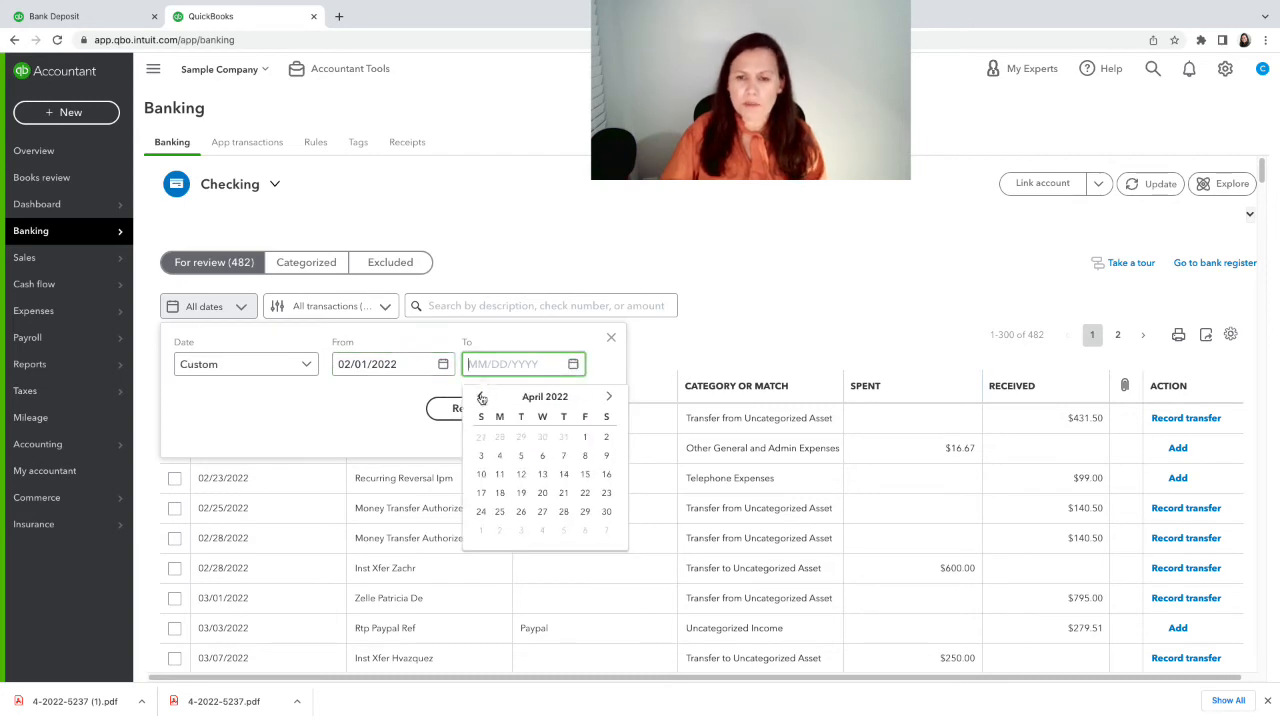
left_click(481, 398)
left_click(481, 398)
left_click(499, 511)
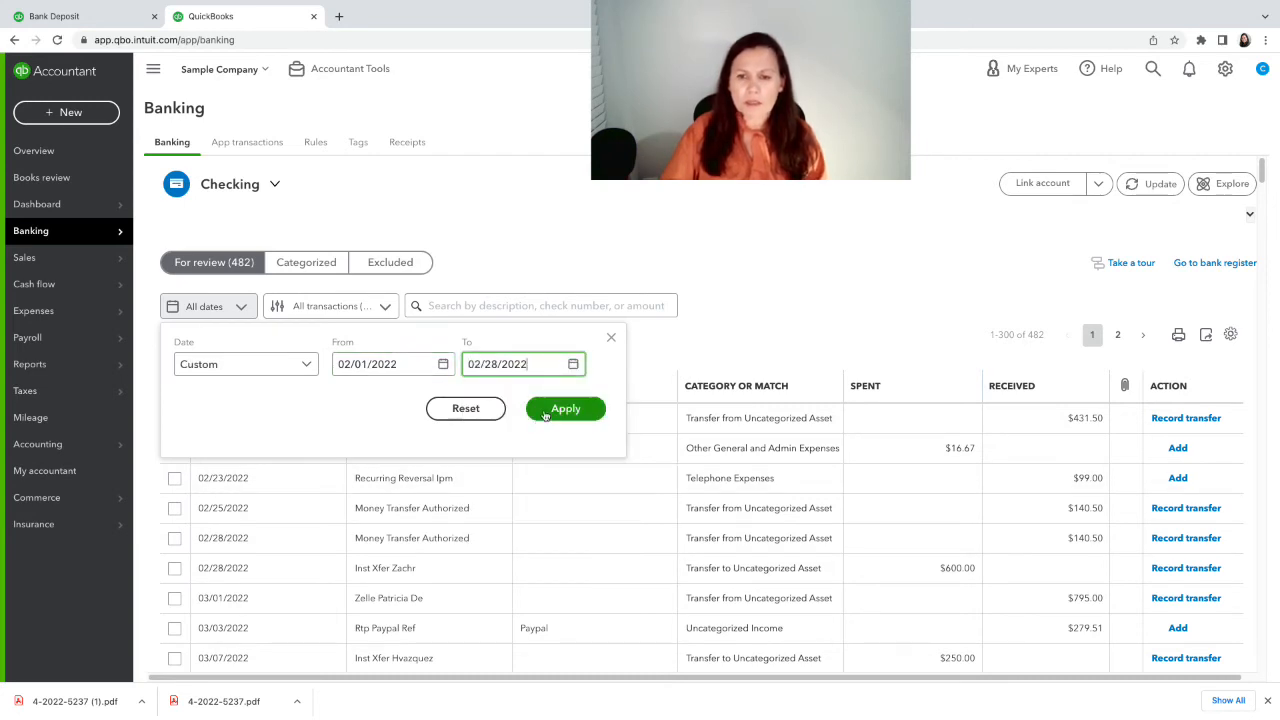
left_click(554, 409)
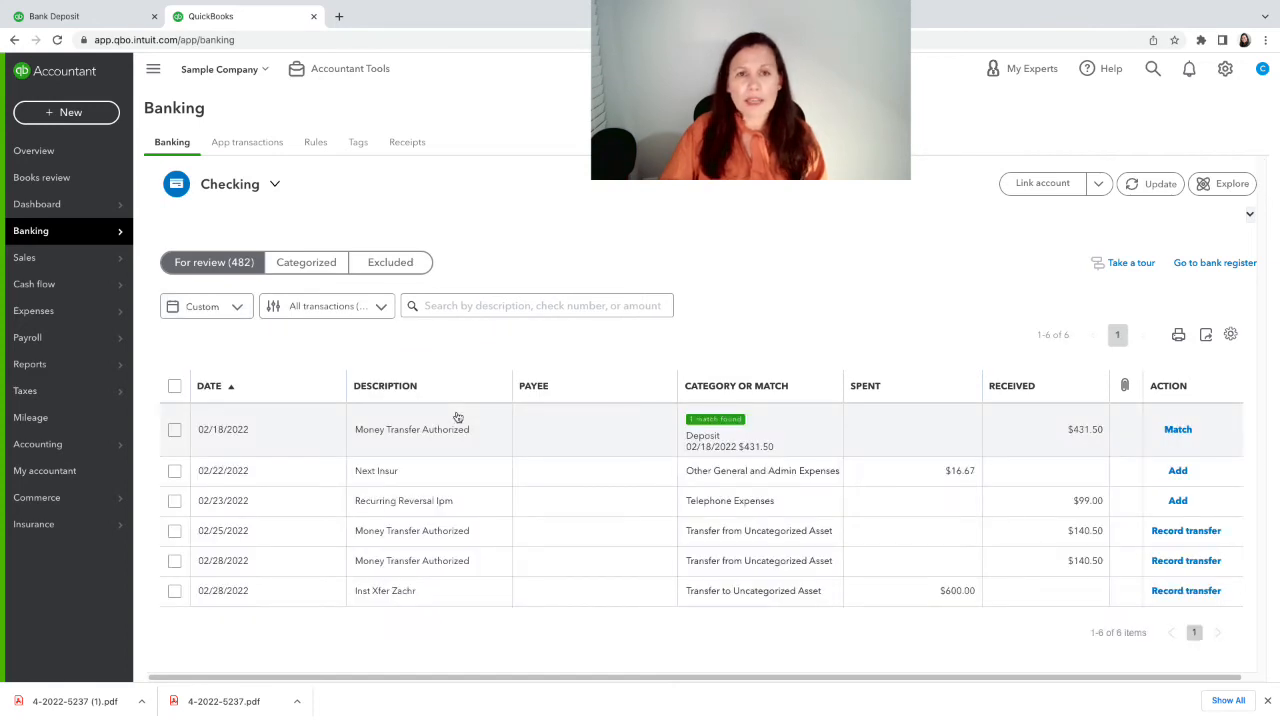
left_click(1178, 430)
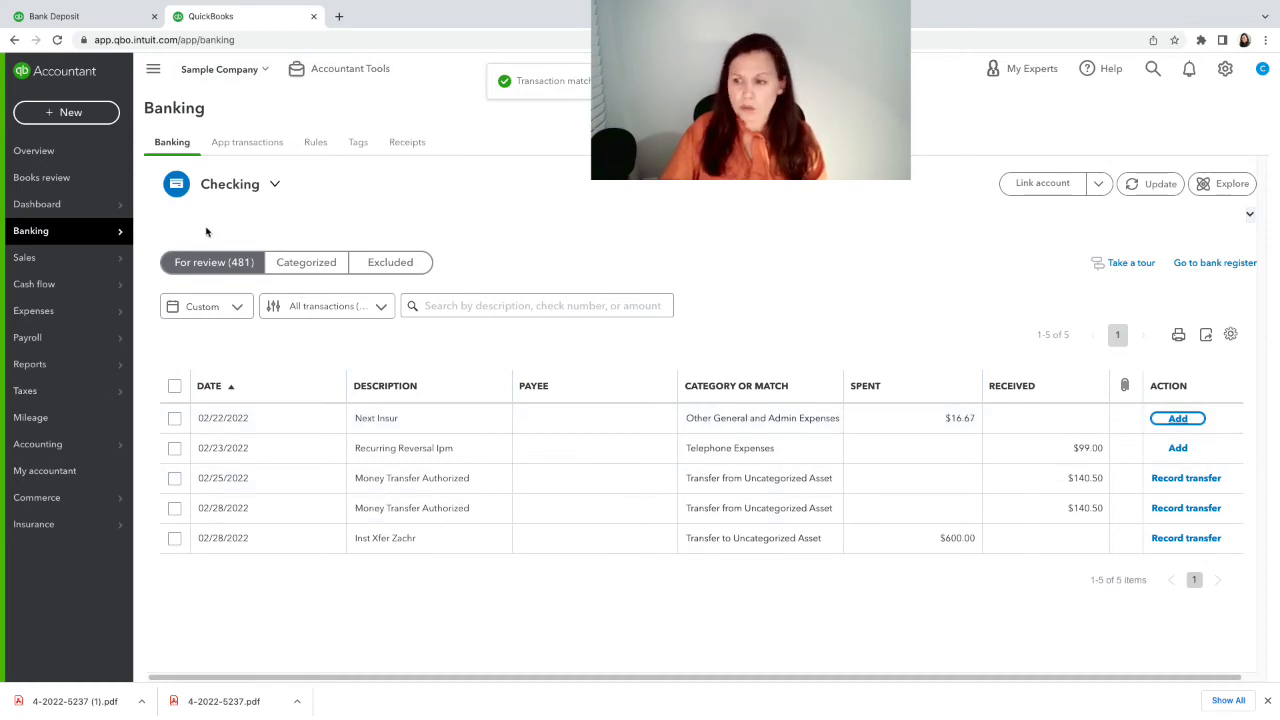
Step: Include the 02/25/2022 sales receipt in the new bank deposit and check it against the money transfers in the Checking feed
left_click(111, 18)
left_click(38, 384)
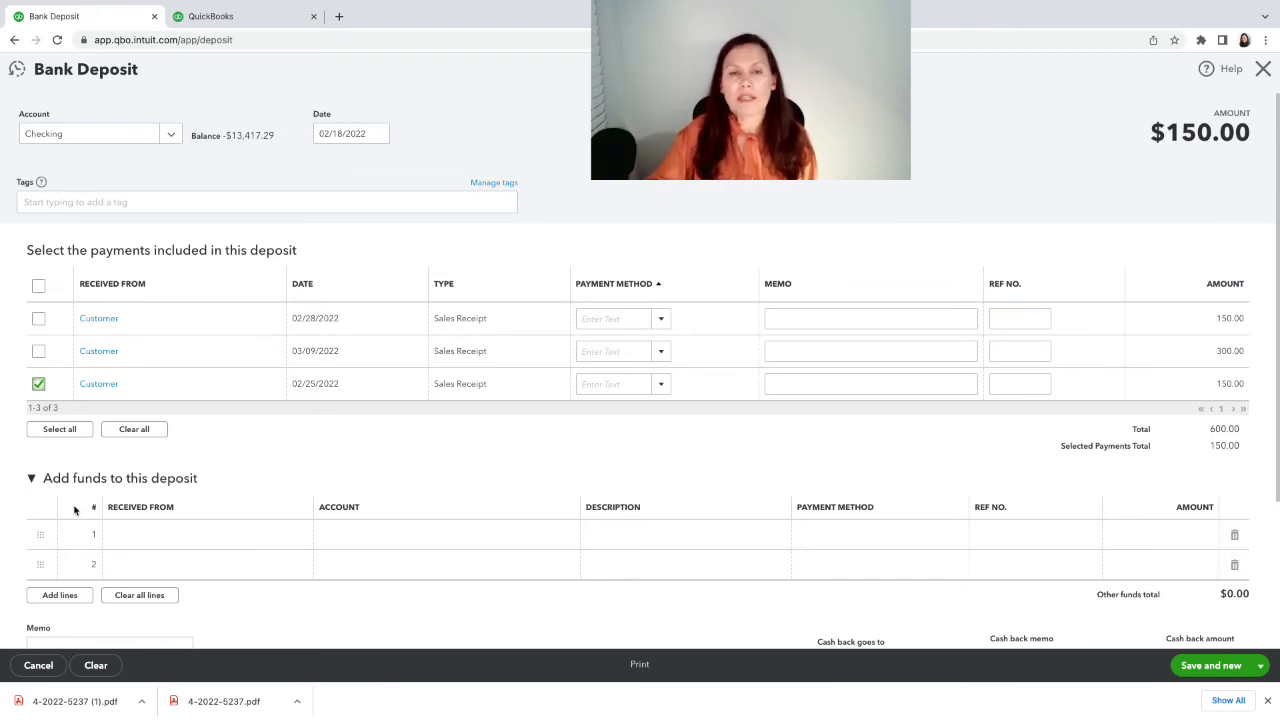
left_click(237, 18)
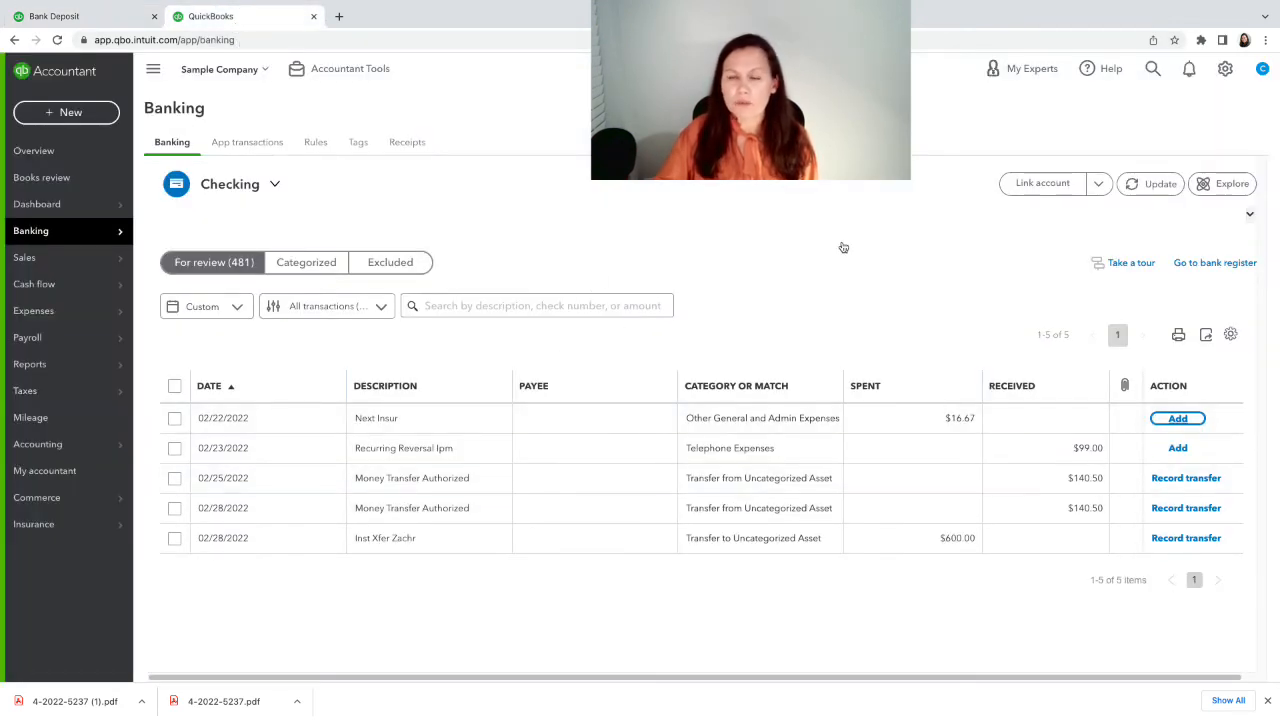
left_click(99, 20)
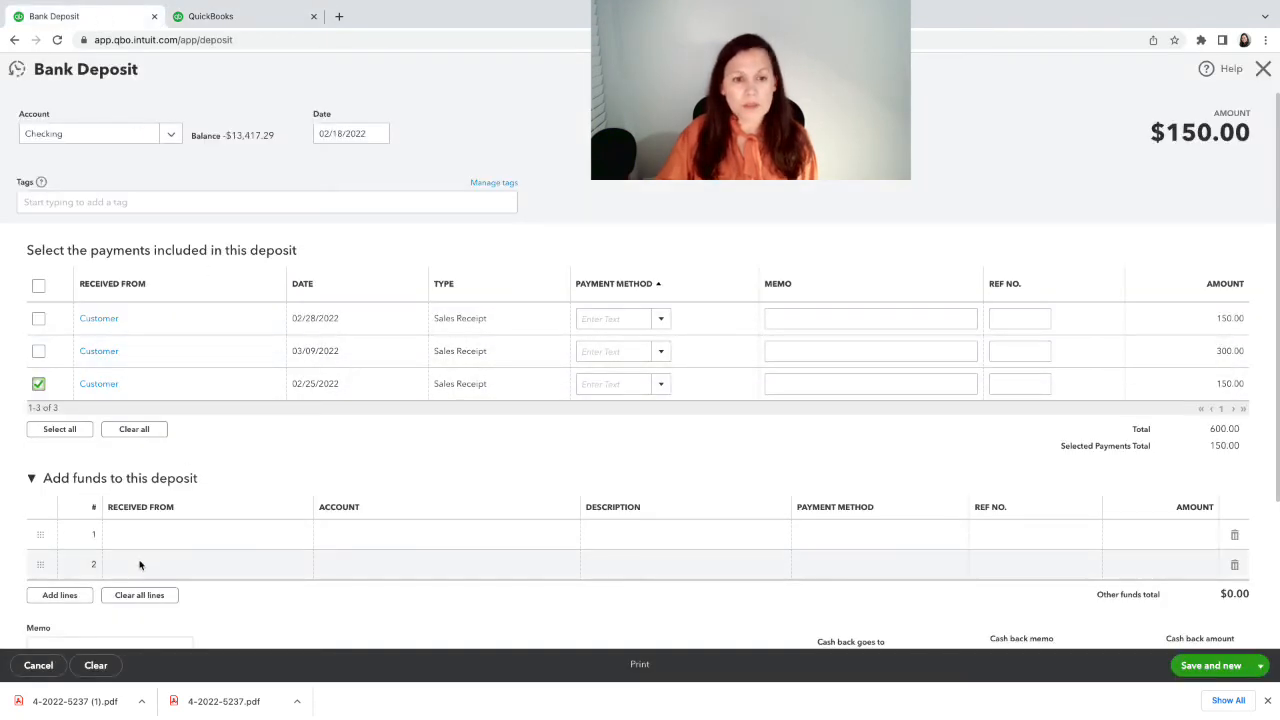
Step: Add a deposit line received from Honeybook, posted to the Bank Charges account, for -9.50
left_click(155, 537)
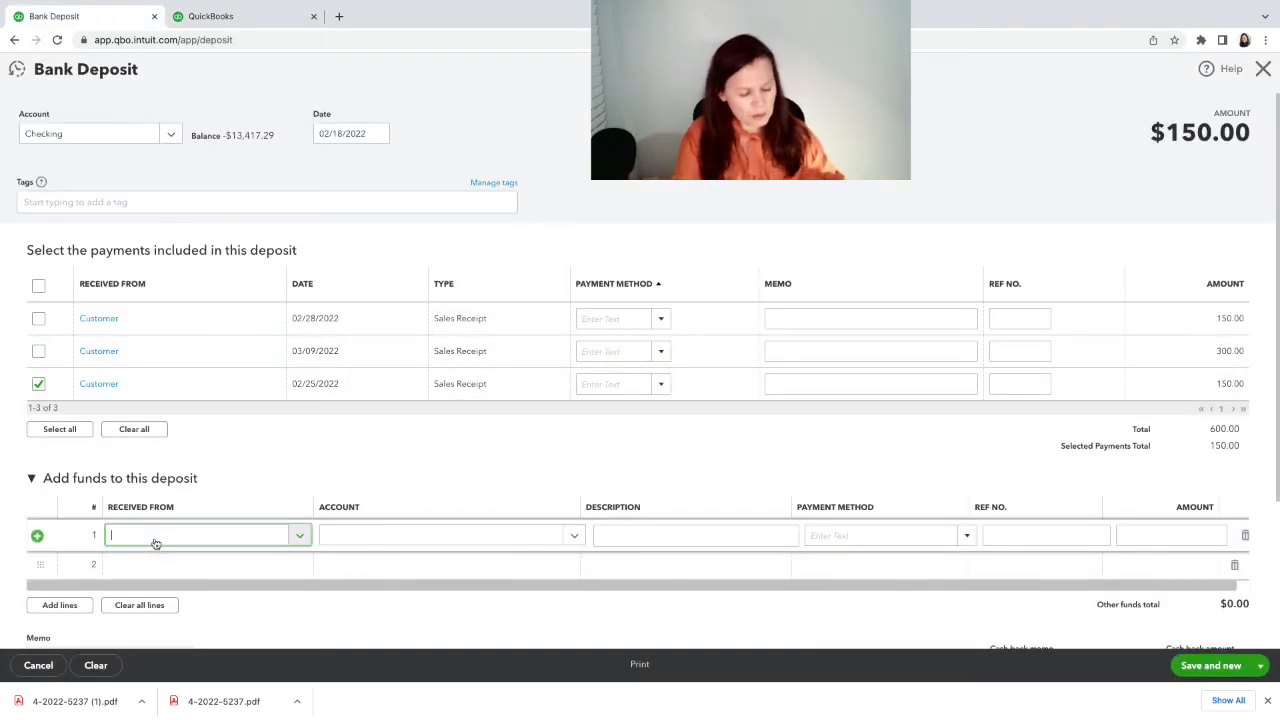
type("honey")
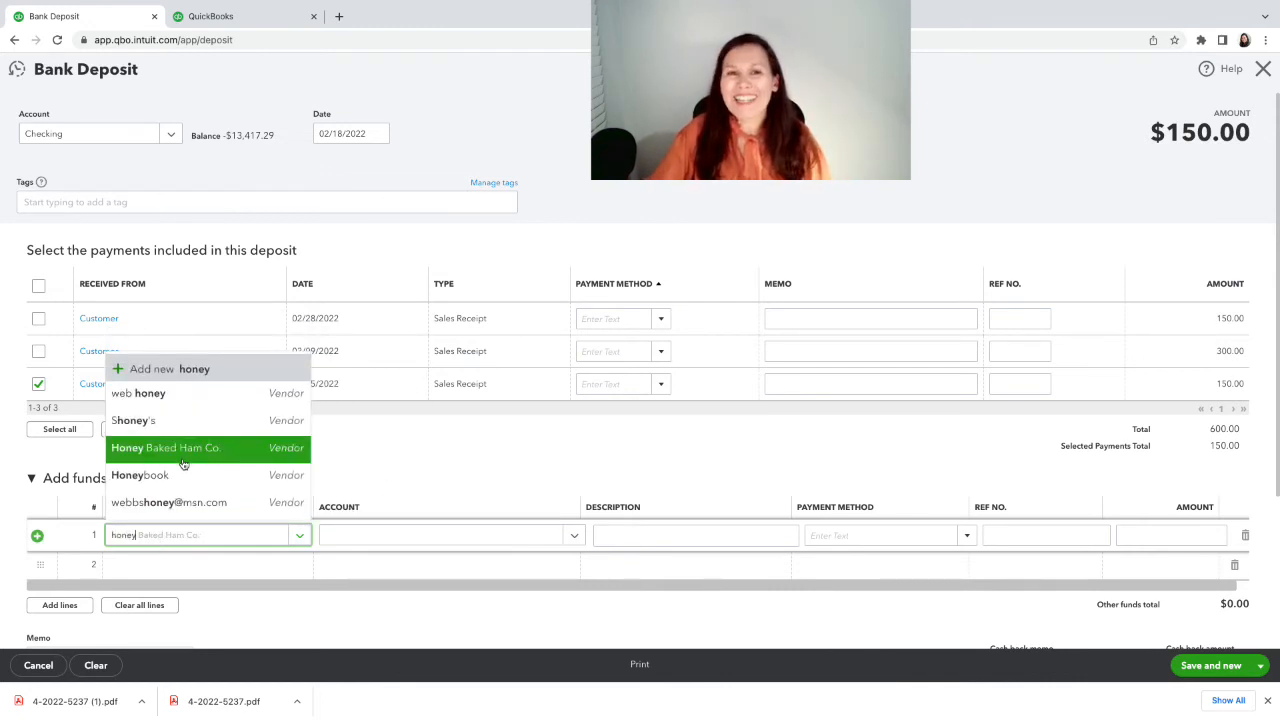
left_click(182, 476)
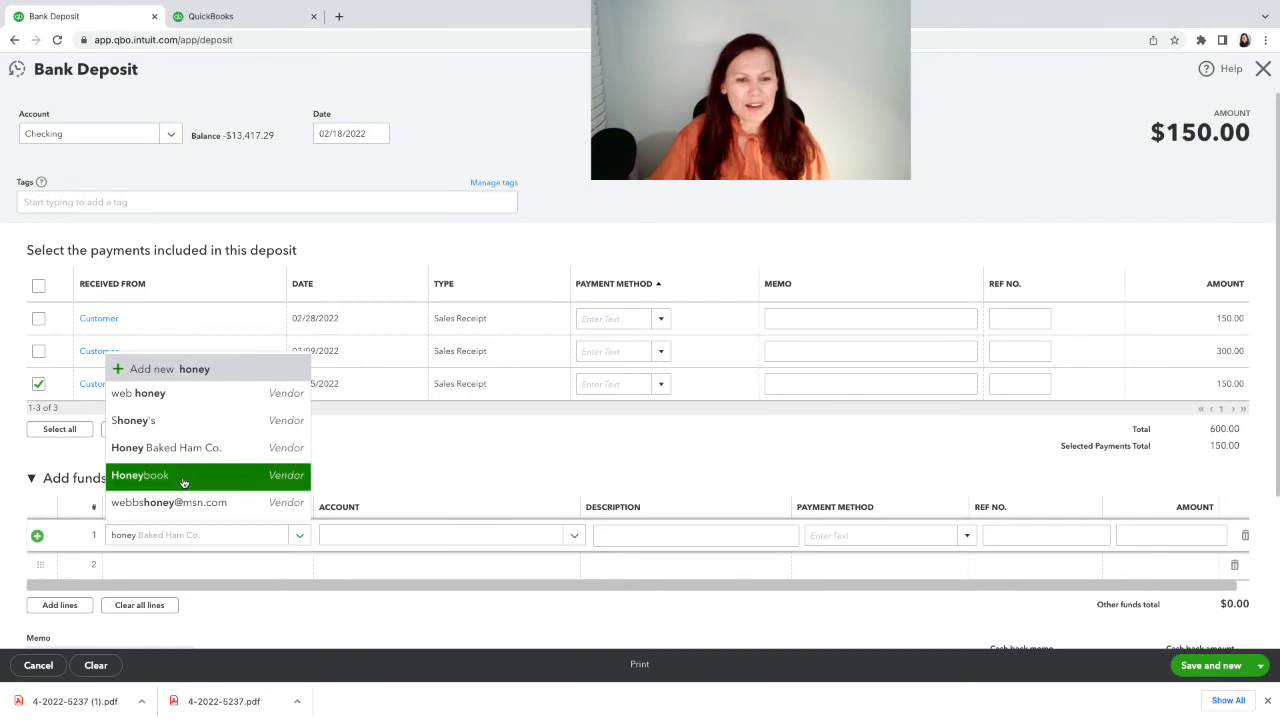
left_click(334, 537)
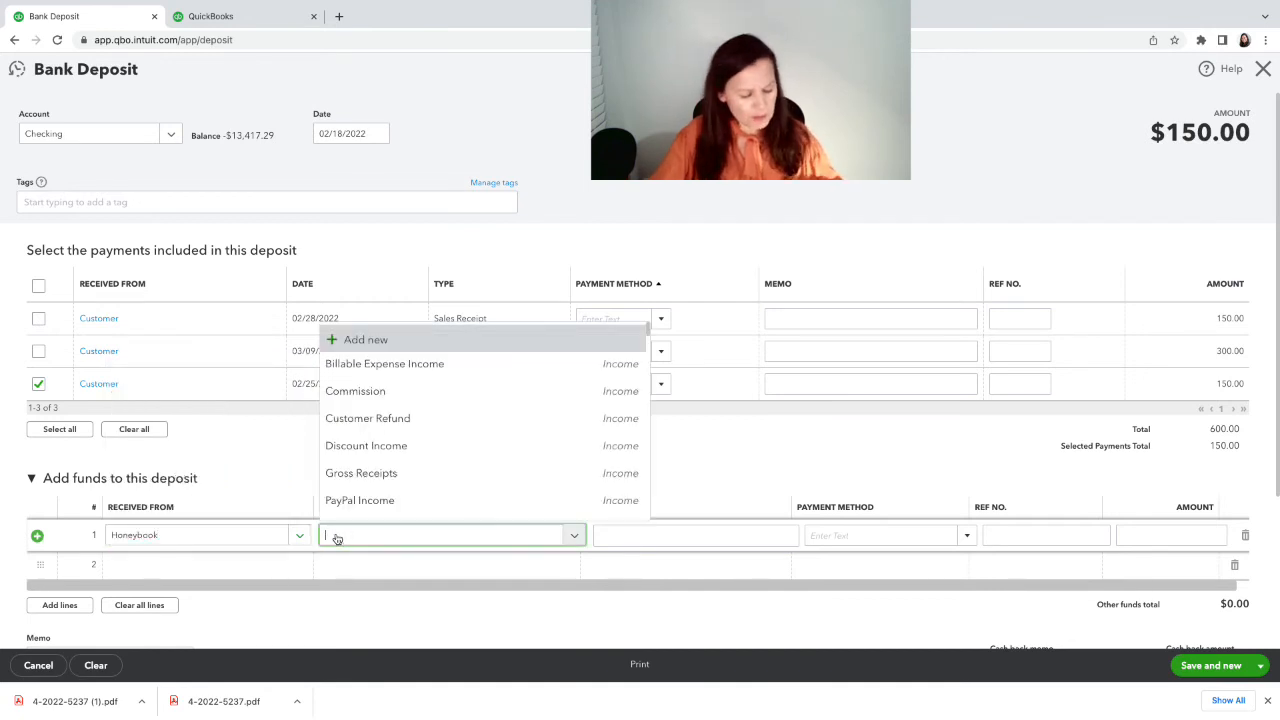
type("bank")
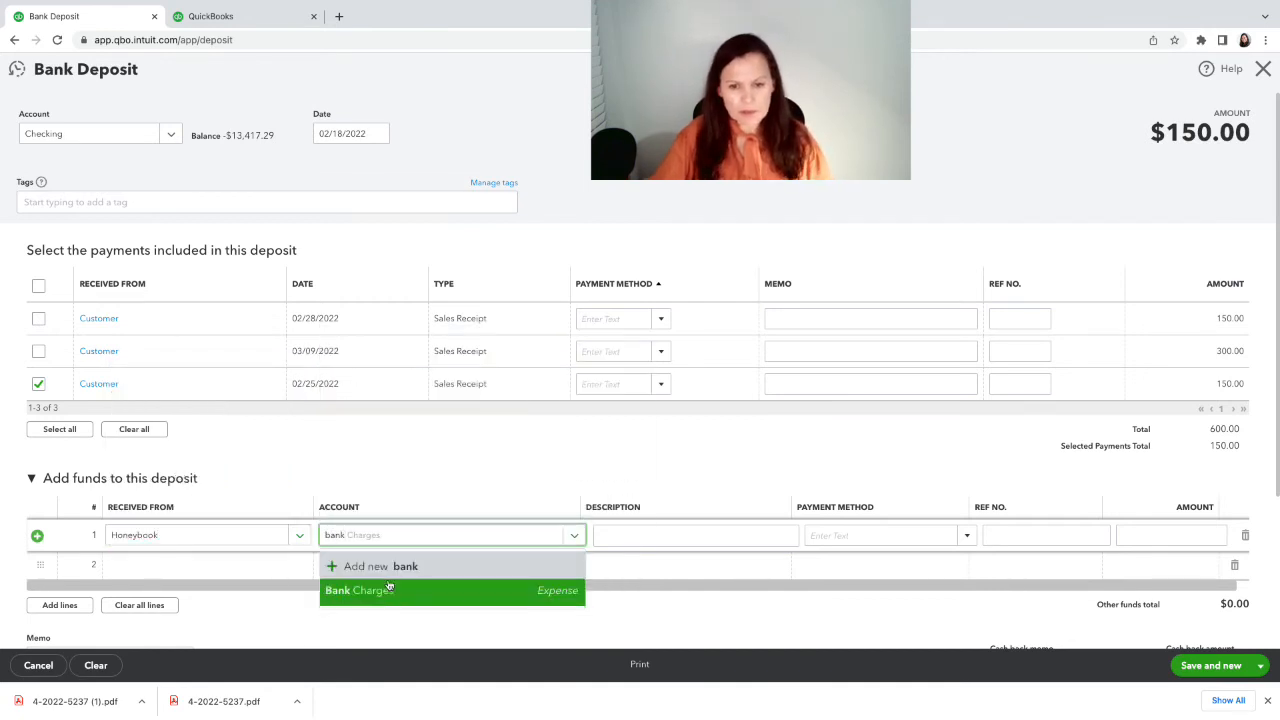
left_click(384, 589)
left_click(1152, 536)
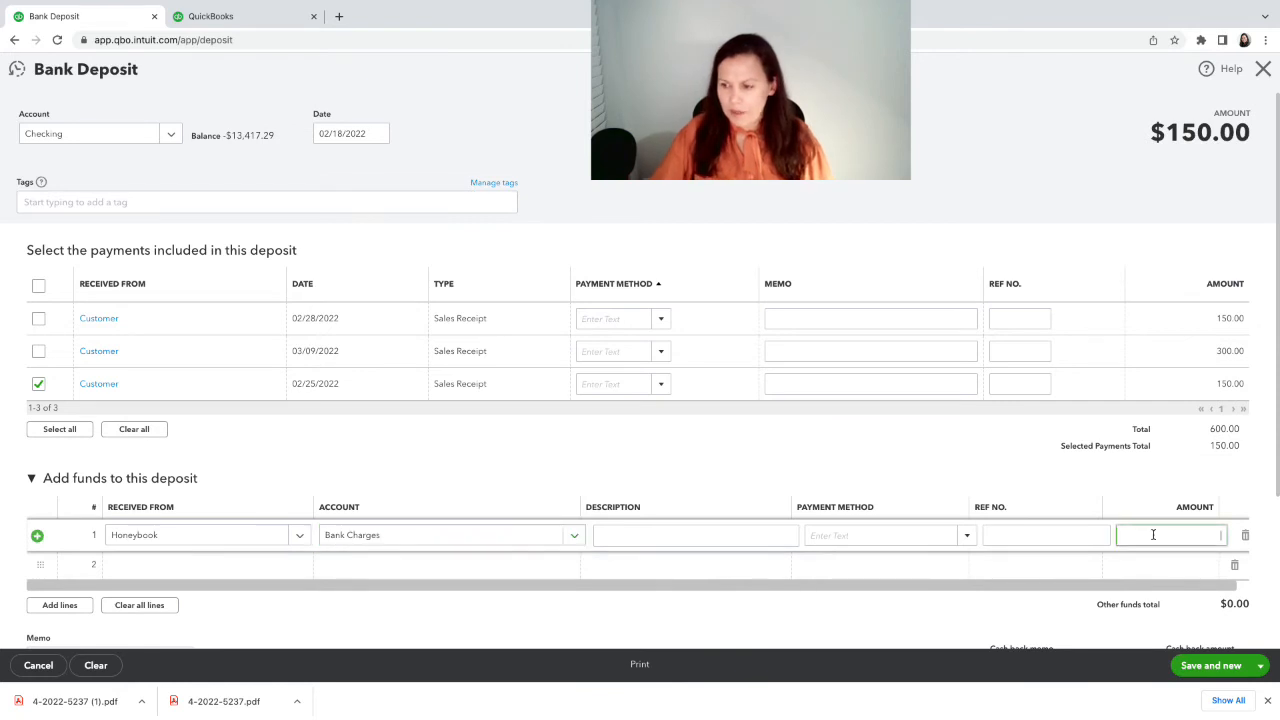
type("-9")
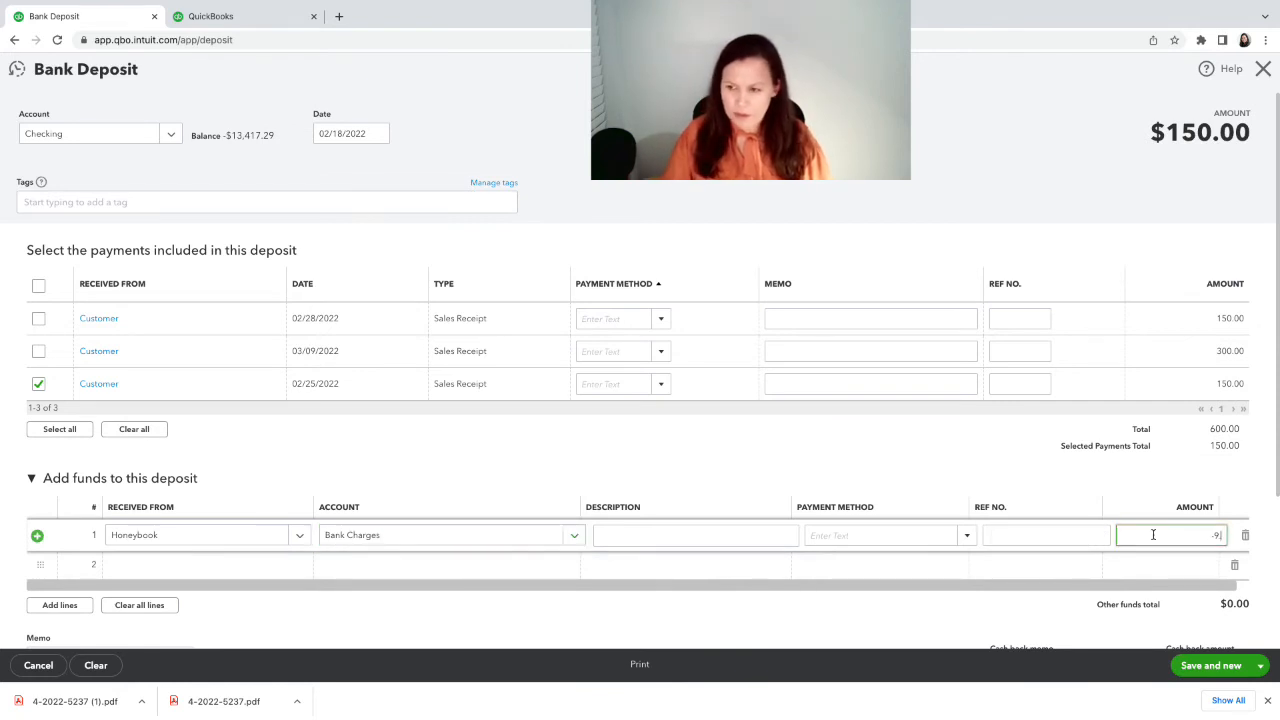
type(".50")
left_click(917, 626)
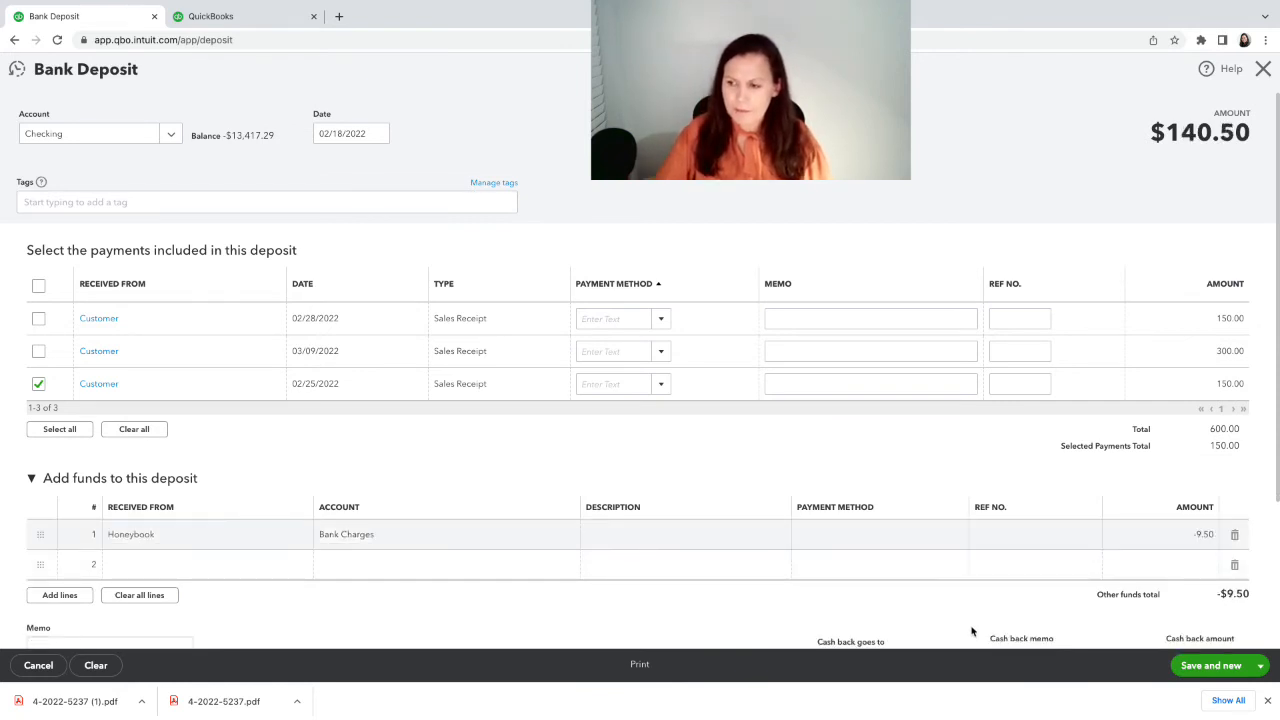
Step: Compare the deposit total with the 02/25/2022 money transfer in the Checking bank feed, and save the deposit
scroll(971, 631, "down", 1)
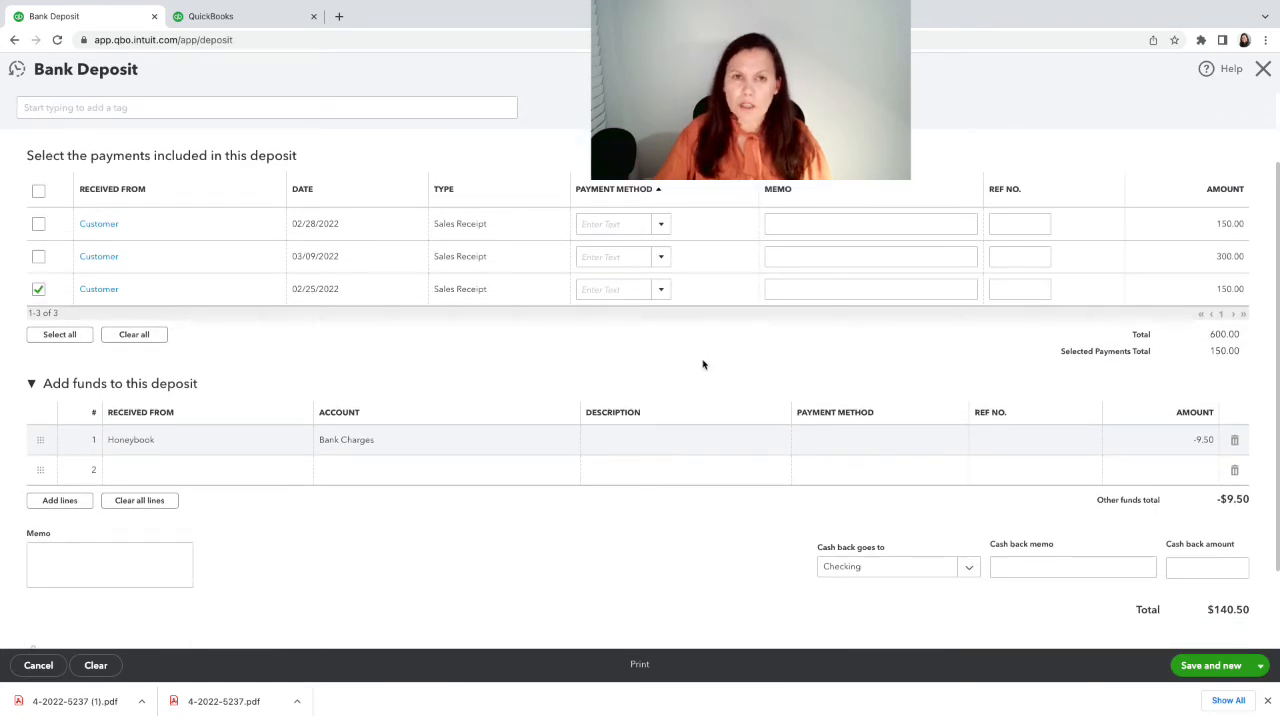
left_click(233, 17)
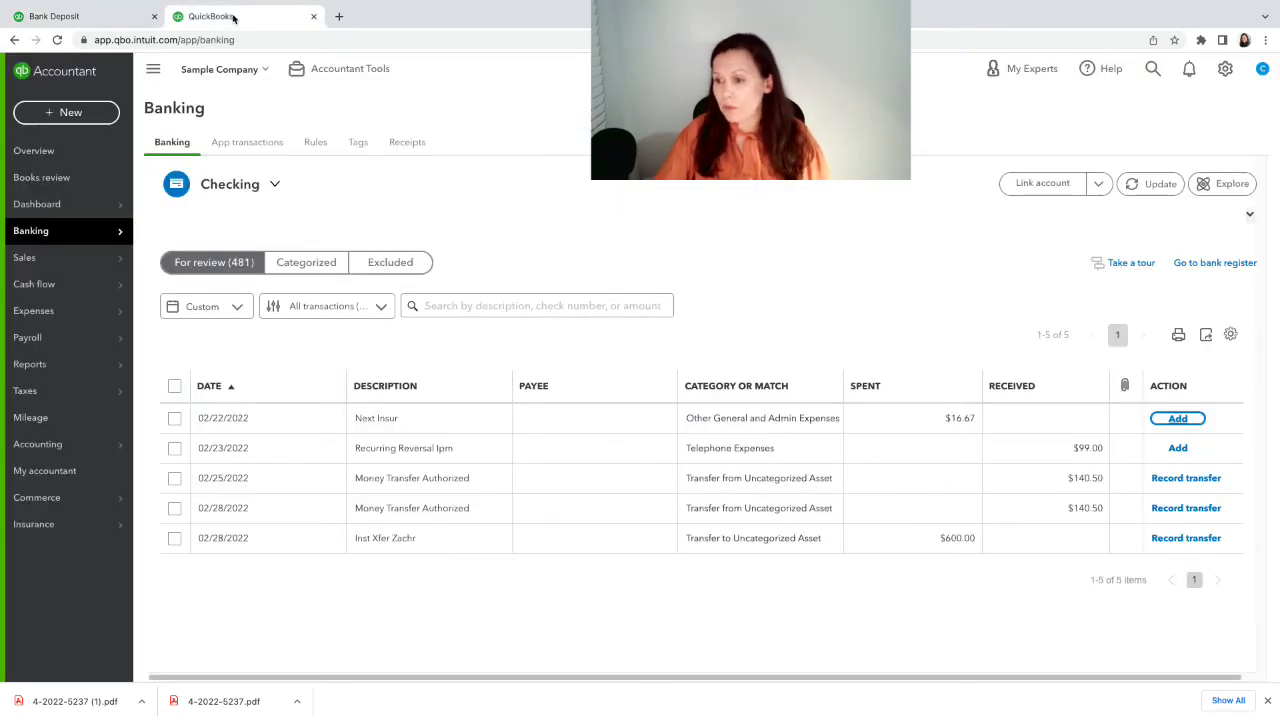
left_click(75, 17)
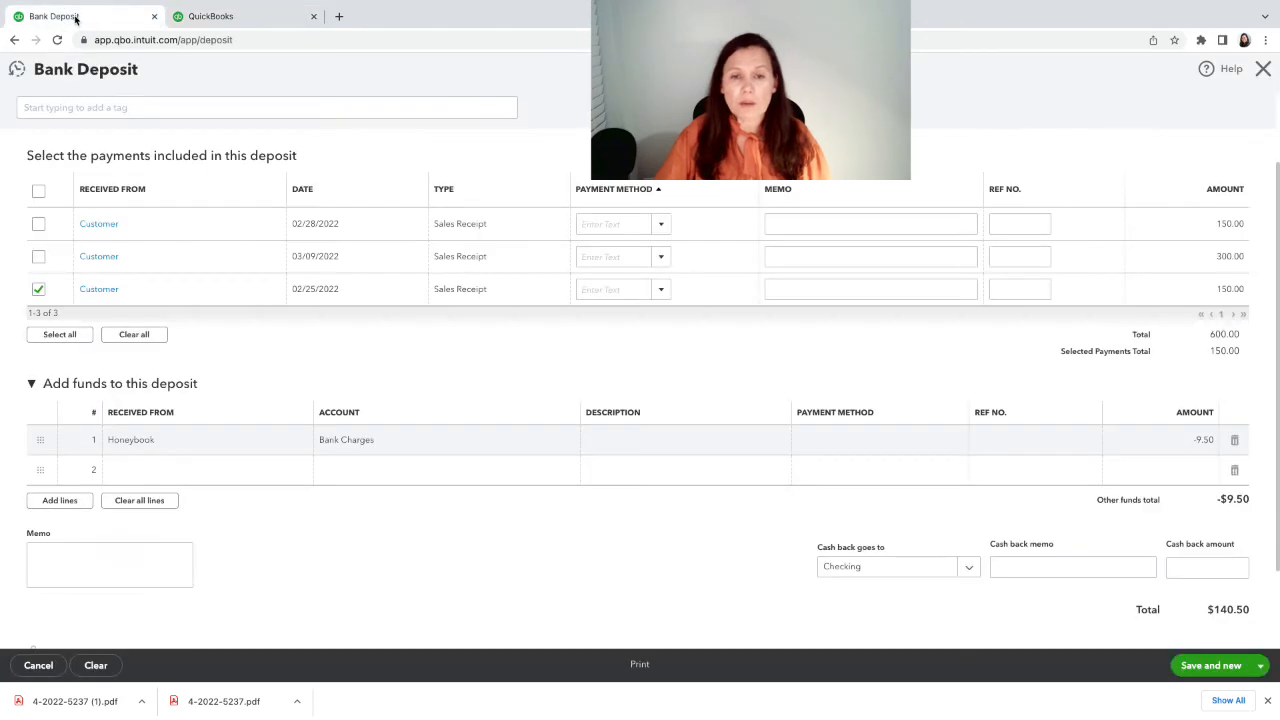
scroll(163, 198, "up", 1)
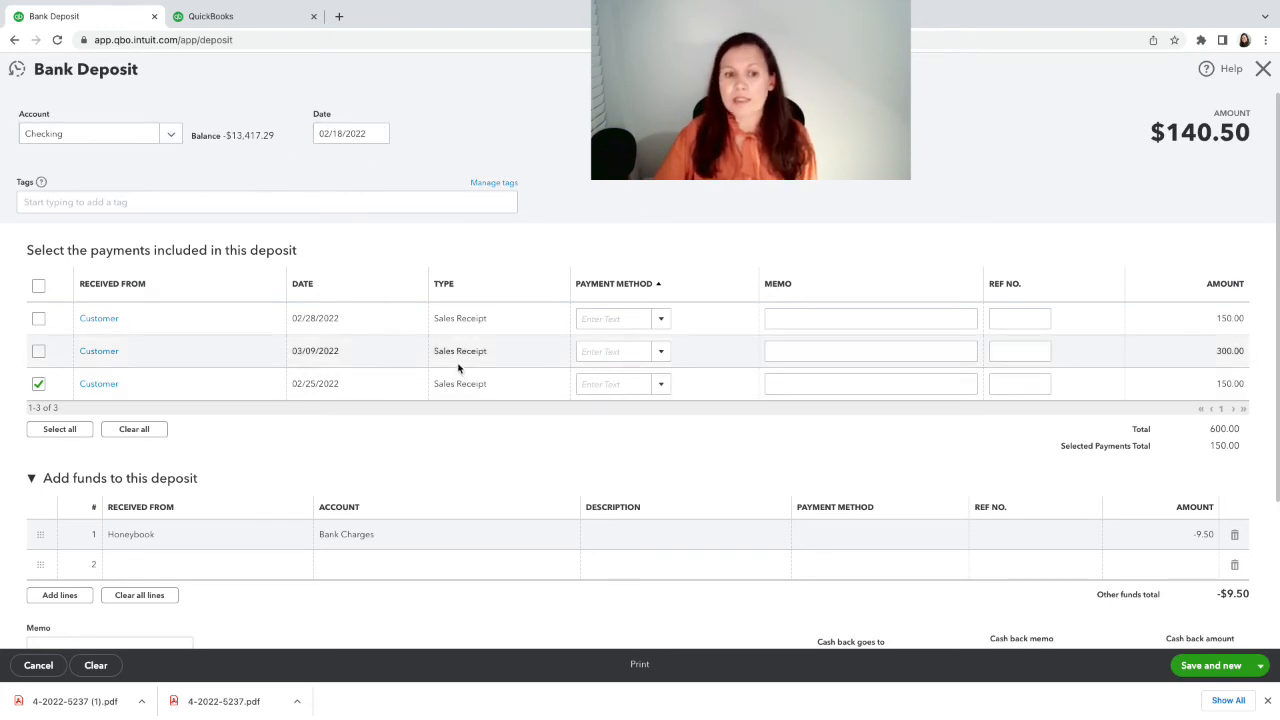
scroll(402, 318, "down", 1)
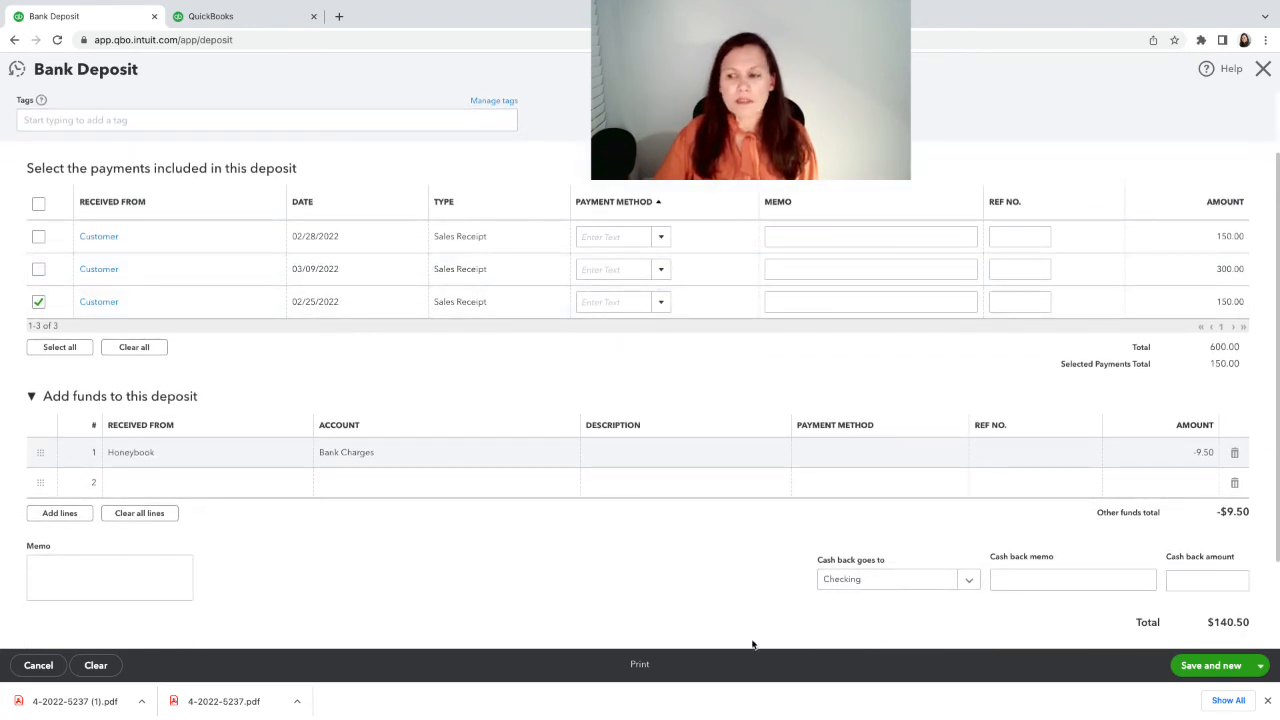
scroll(1068, 635, "down", 2)
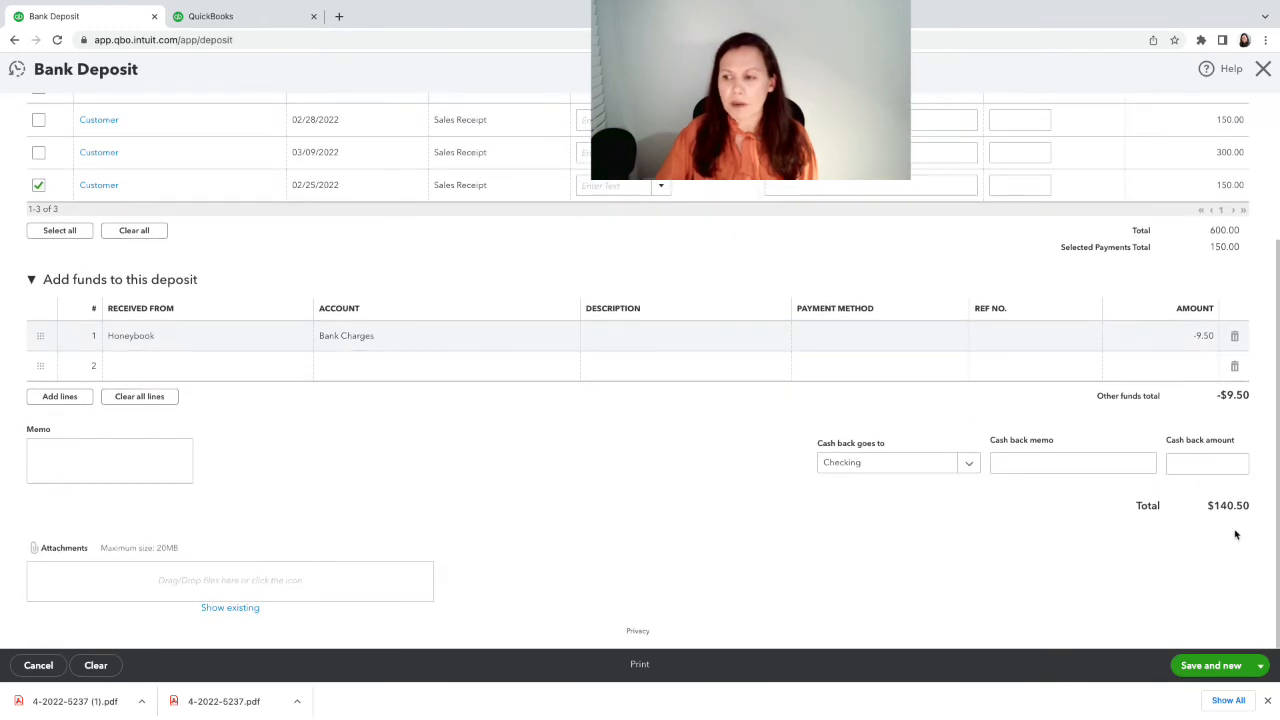
left_click(1213, 665)
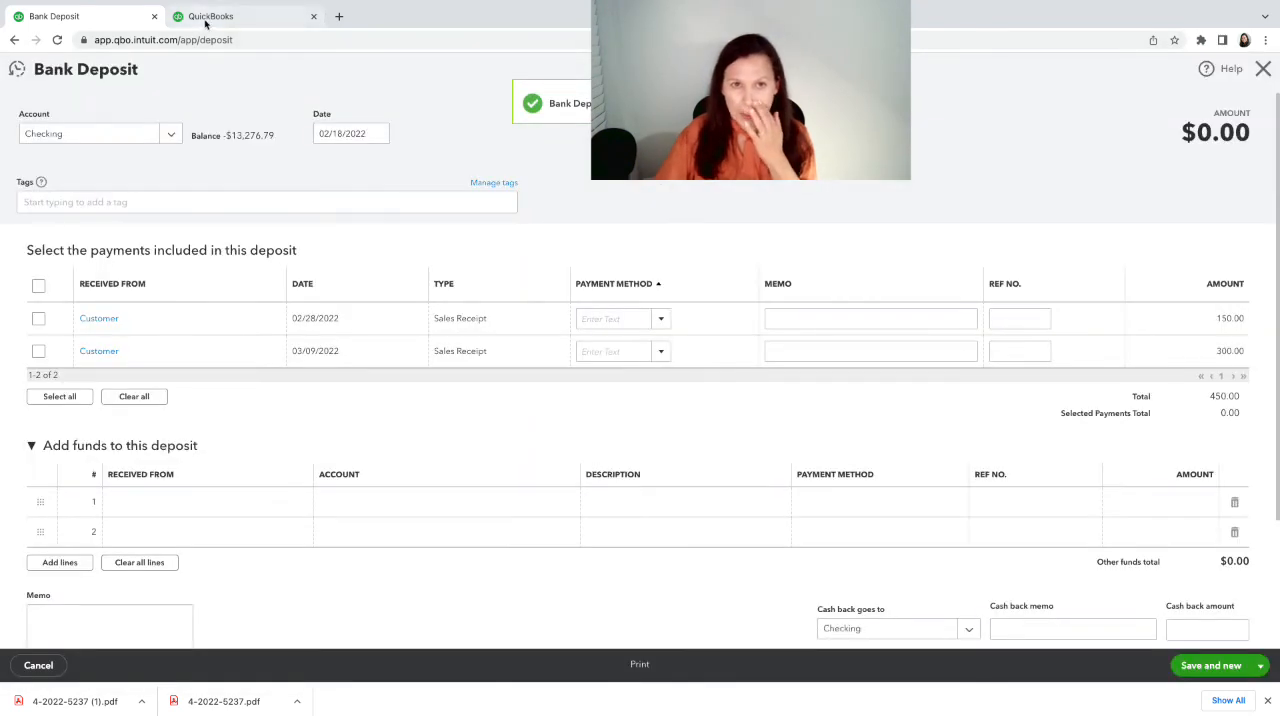
Step: Refresh the Checking feed's transactions for review by switching to the categorized ones and back, to look for the new deposit's match
left_click(205, 18)
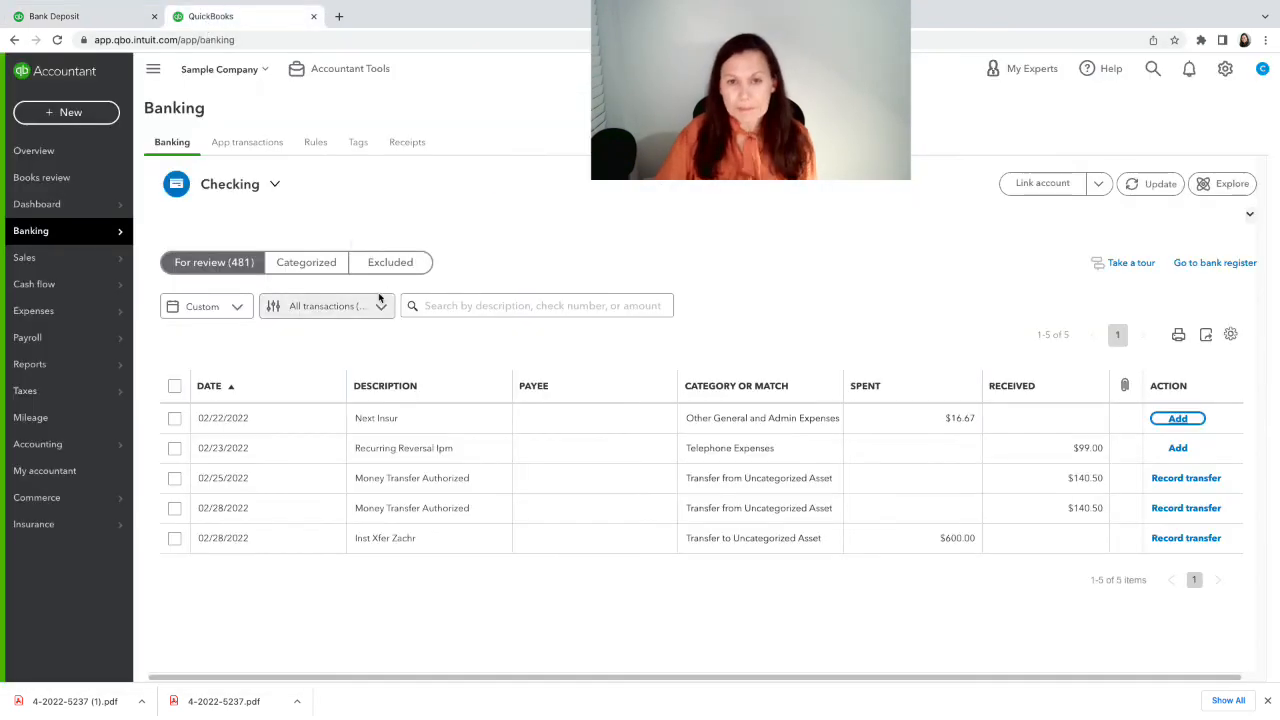
left_click(307, 260)
left_click(221, 265)
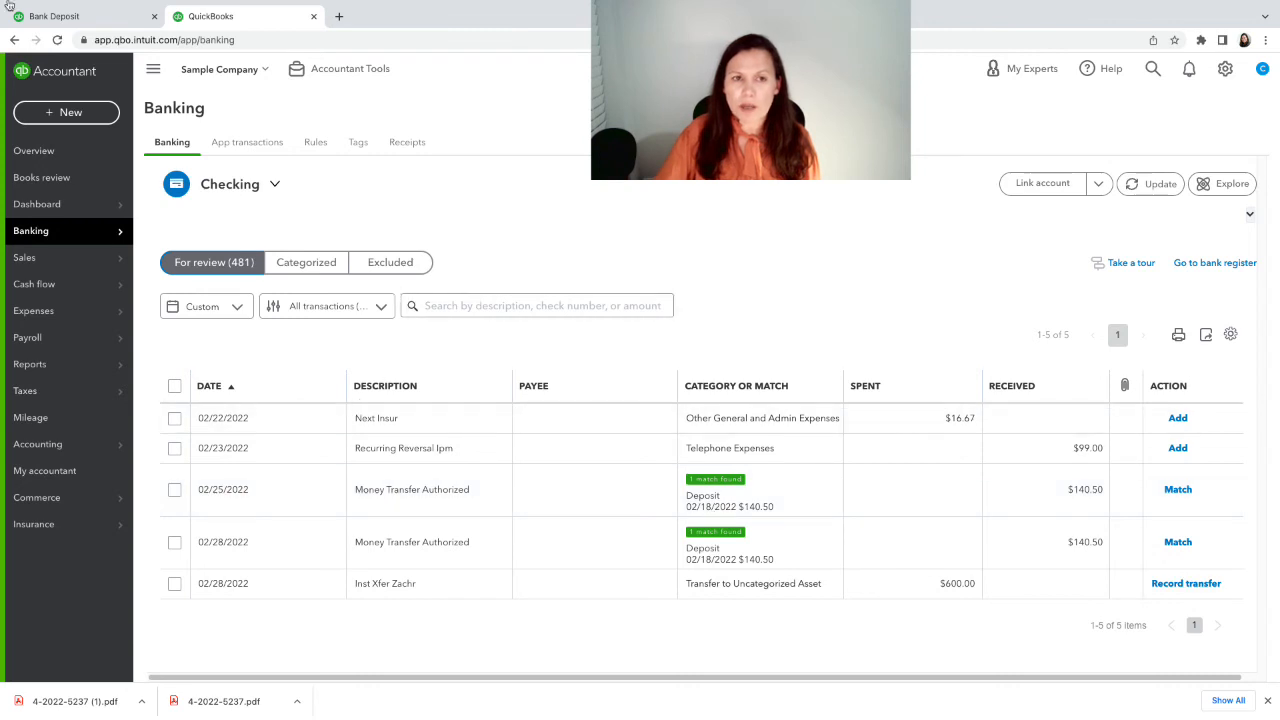
Step: Reopen the recent $140.50 deposit, set its date to 02/25/2022, and save it
left_click(86, 58)
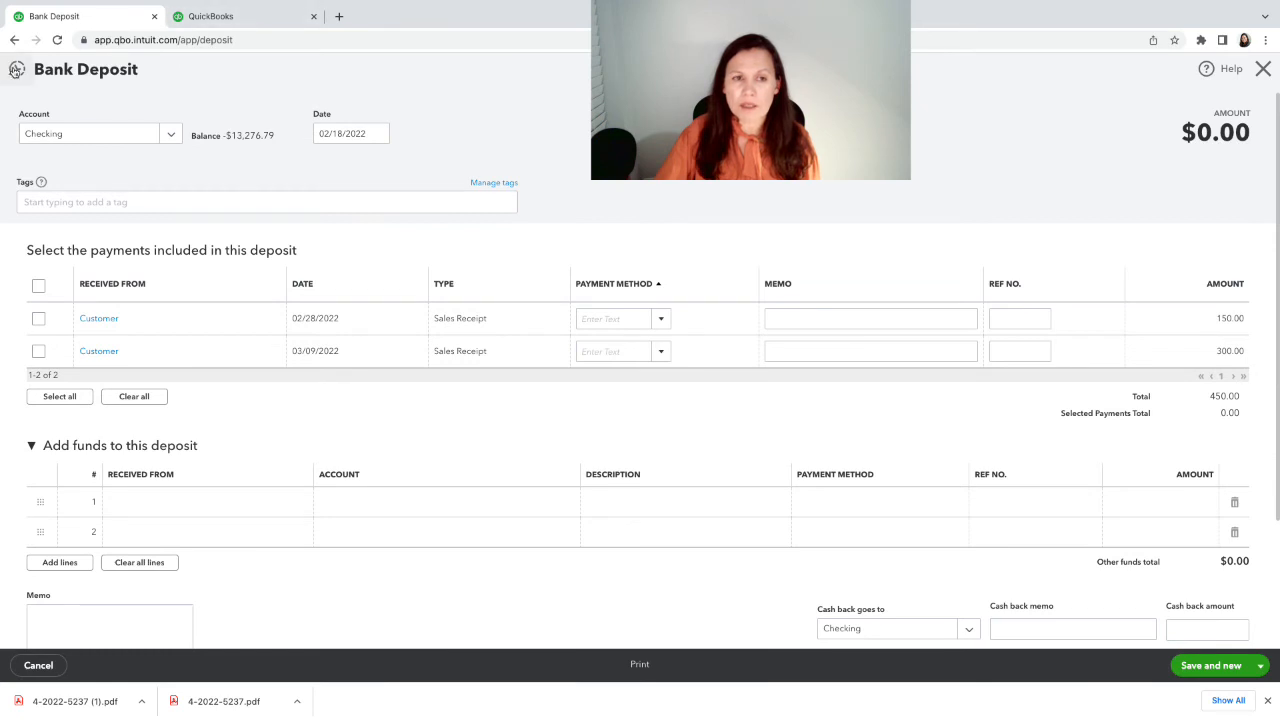
left_click(16, 69)
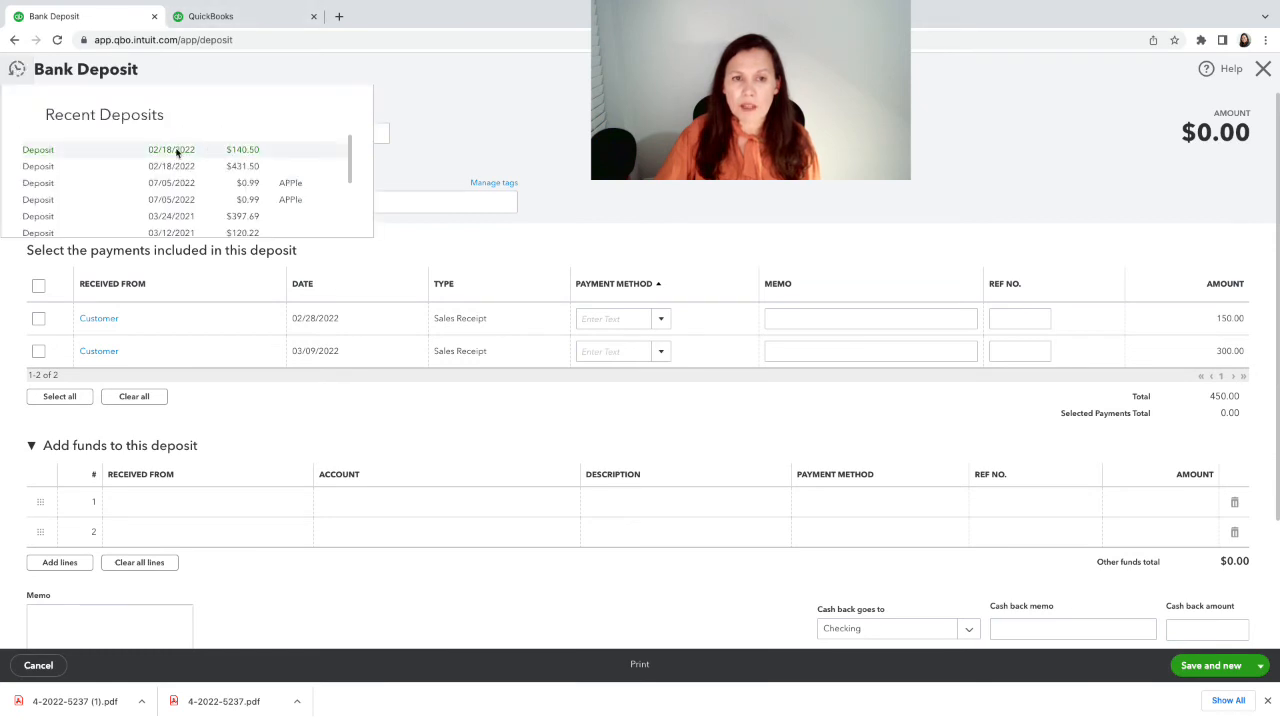
left_click(176, 151)
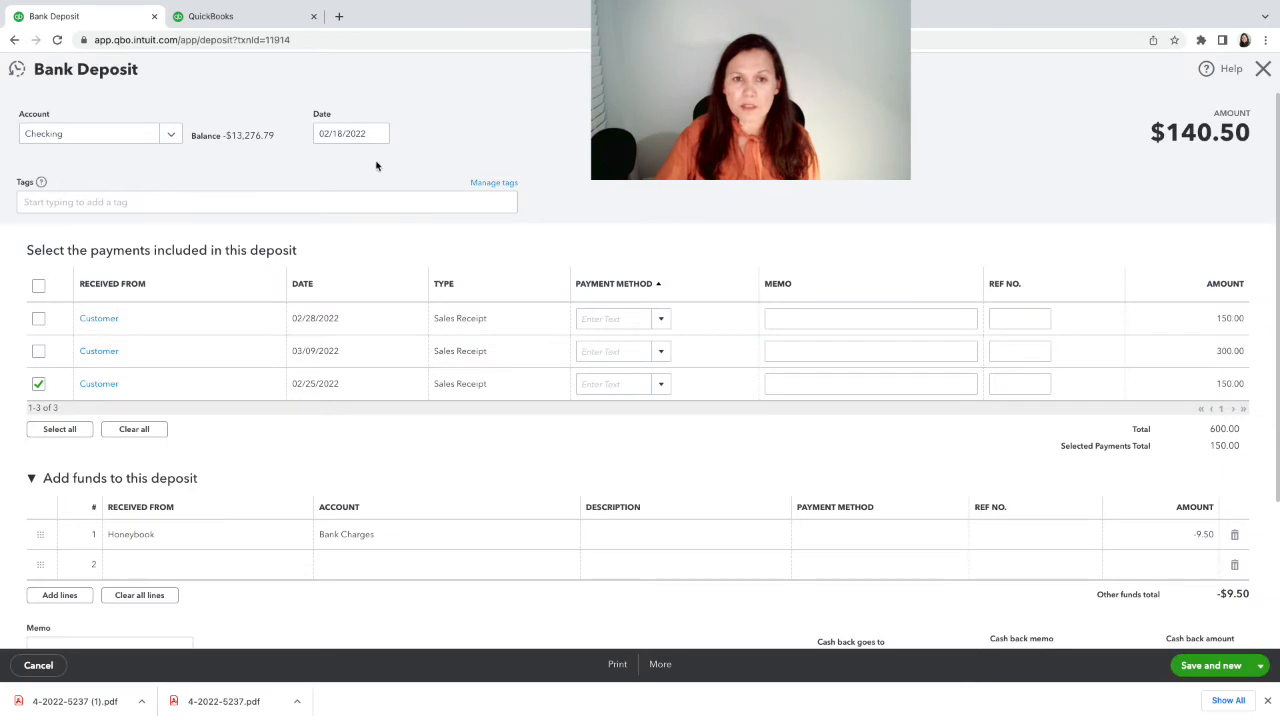
left_click(378, 136)
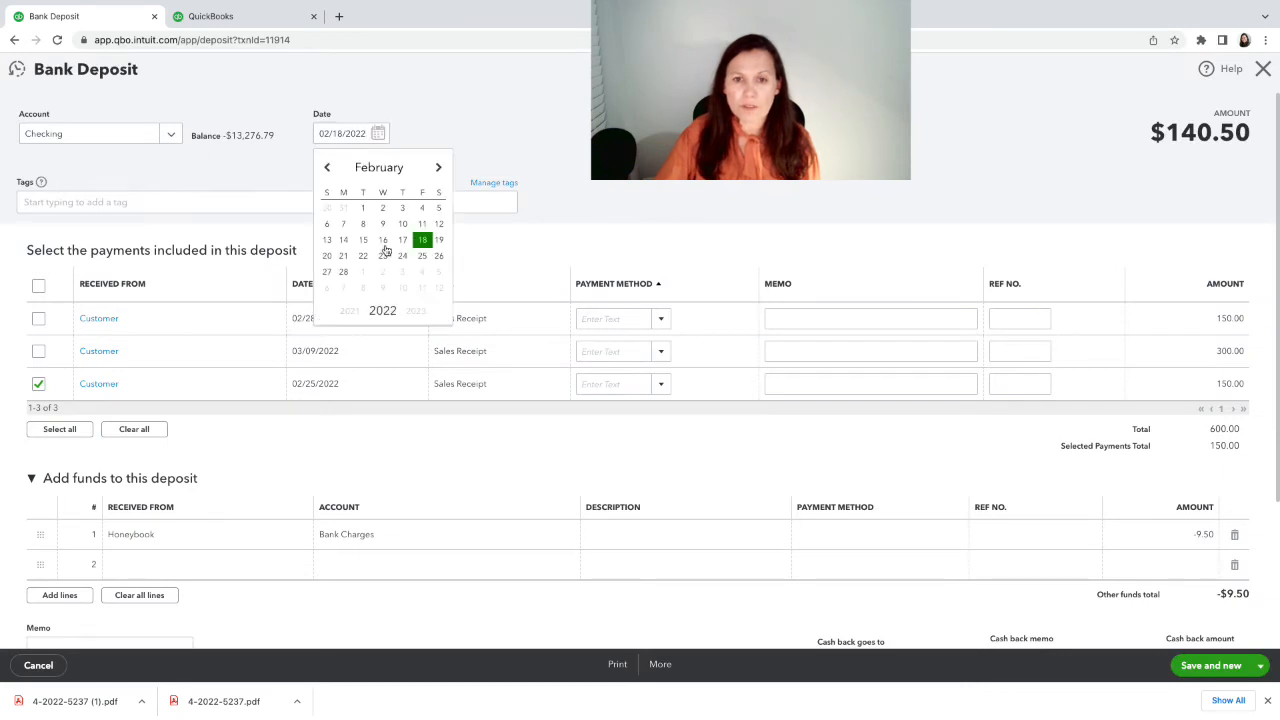
left_click(422, 256)
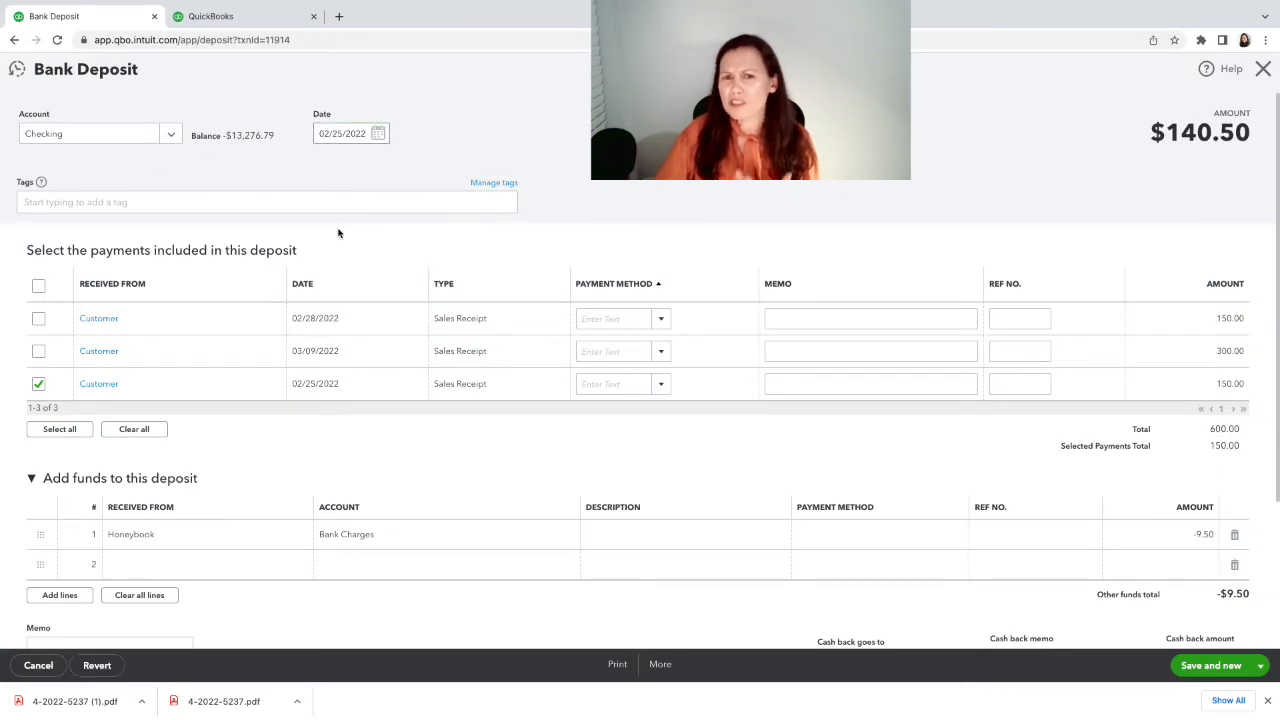
left_click(1210, 667)
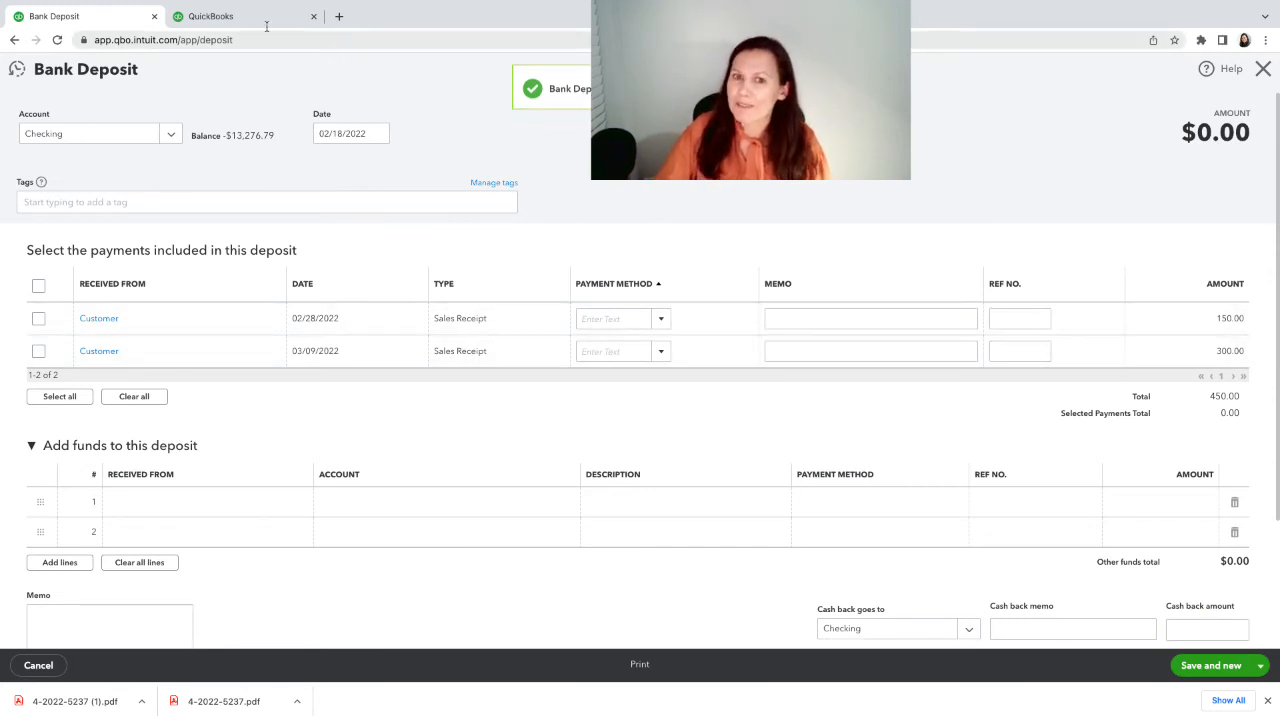
Step: Include the 02/28/2022 sales receipt for 150.00 in the deposit and date the deposit 02/28/2022, as in the Checking feed's money transfer
left_click(38, 319)
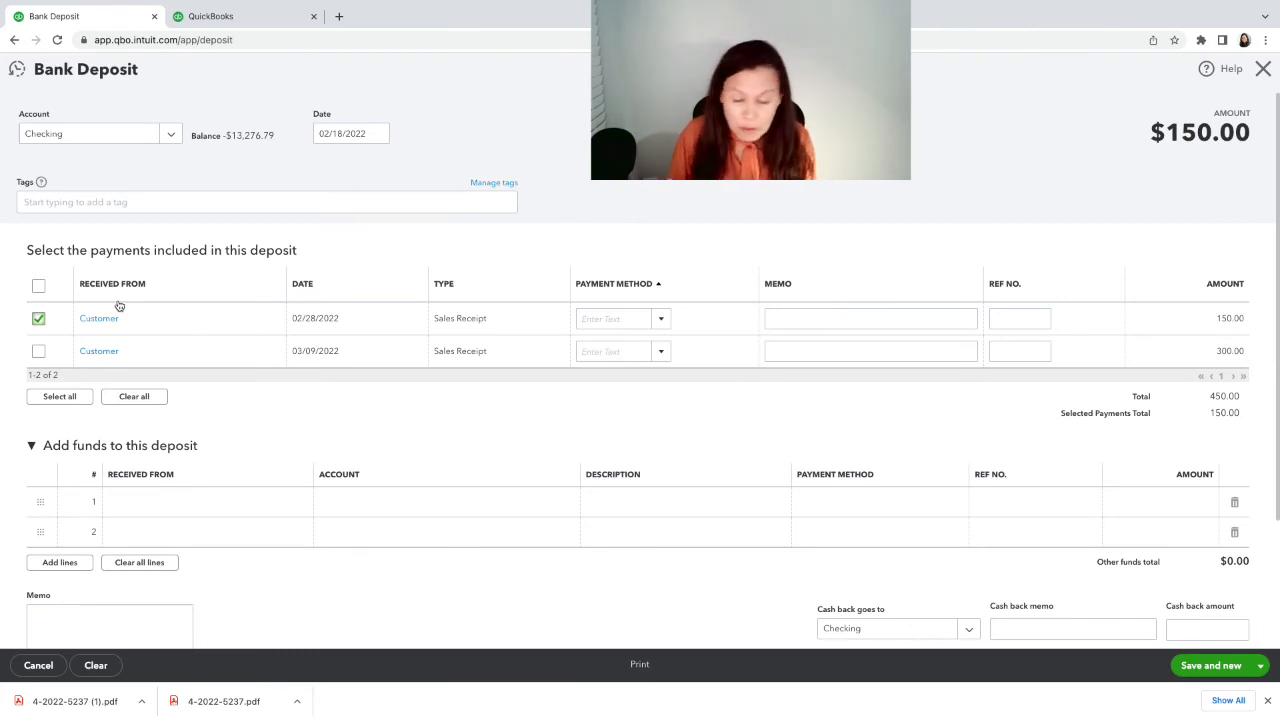
left_click(232, 18)
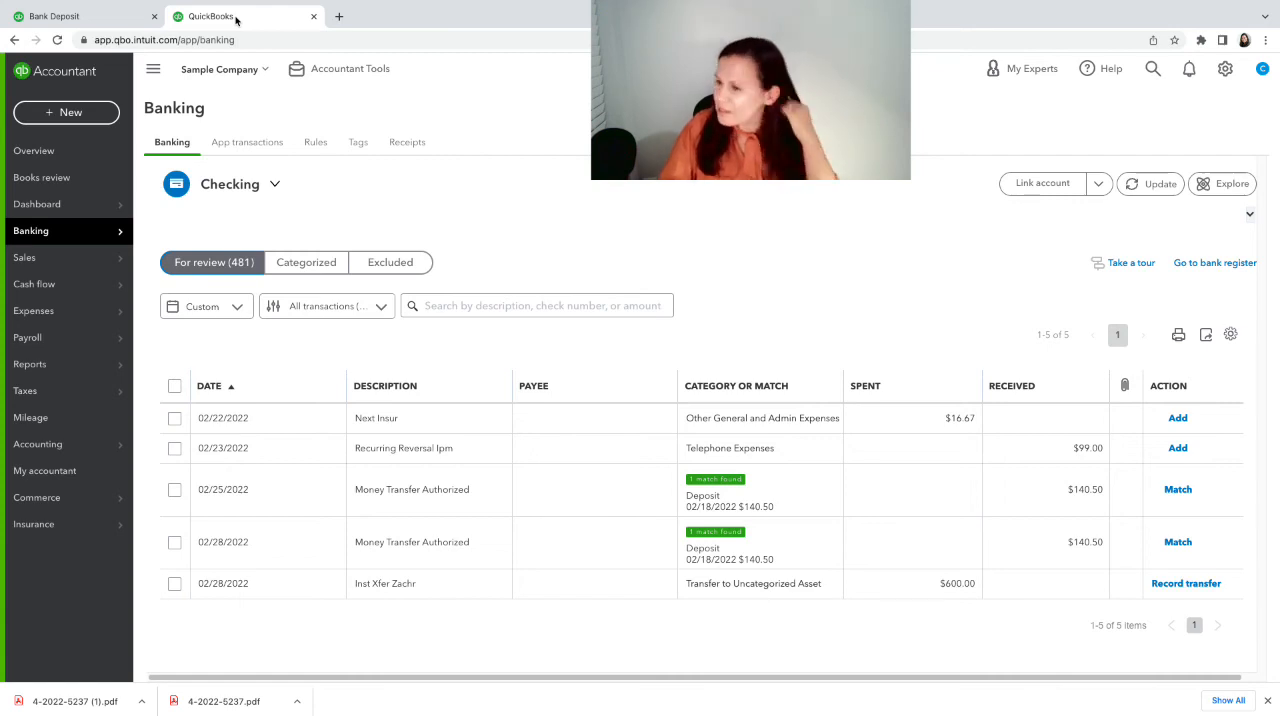
left_click(84, 12)
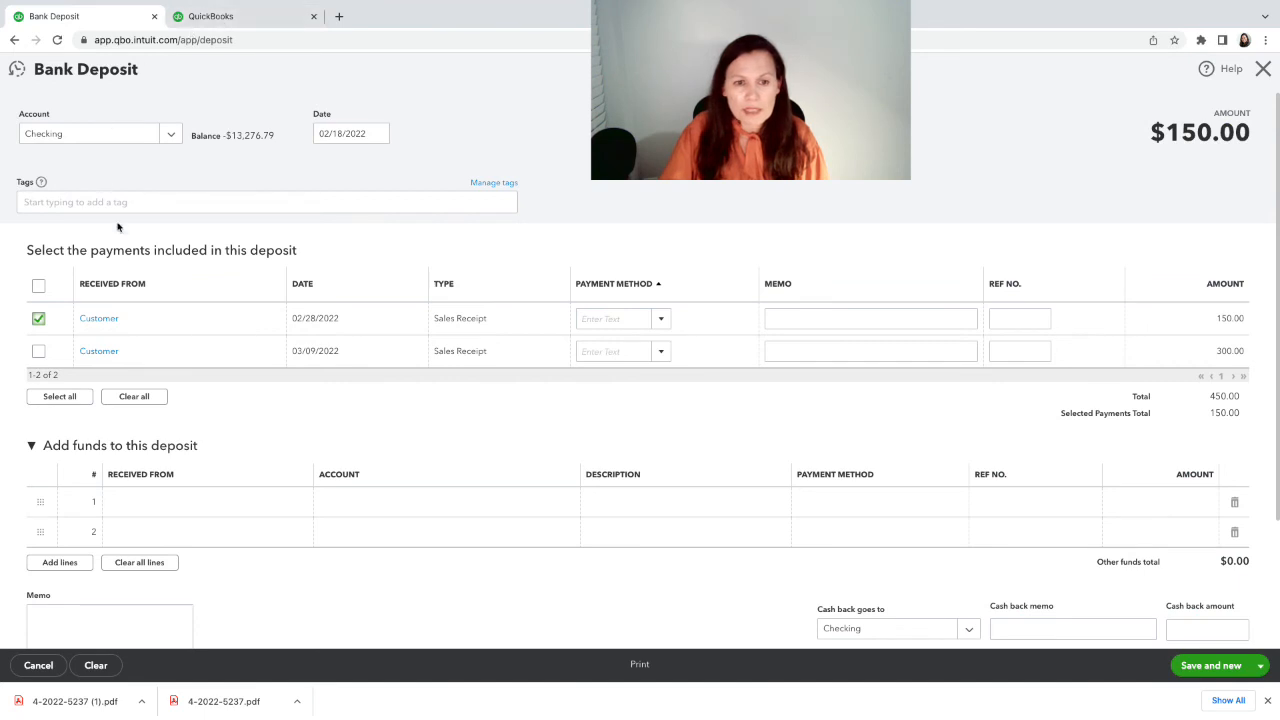
left_click(377, 133)
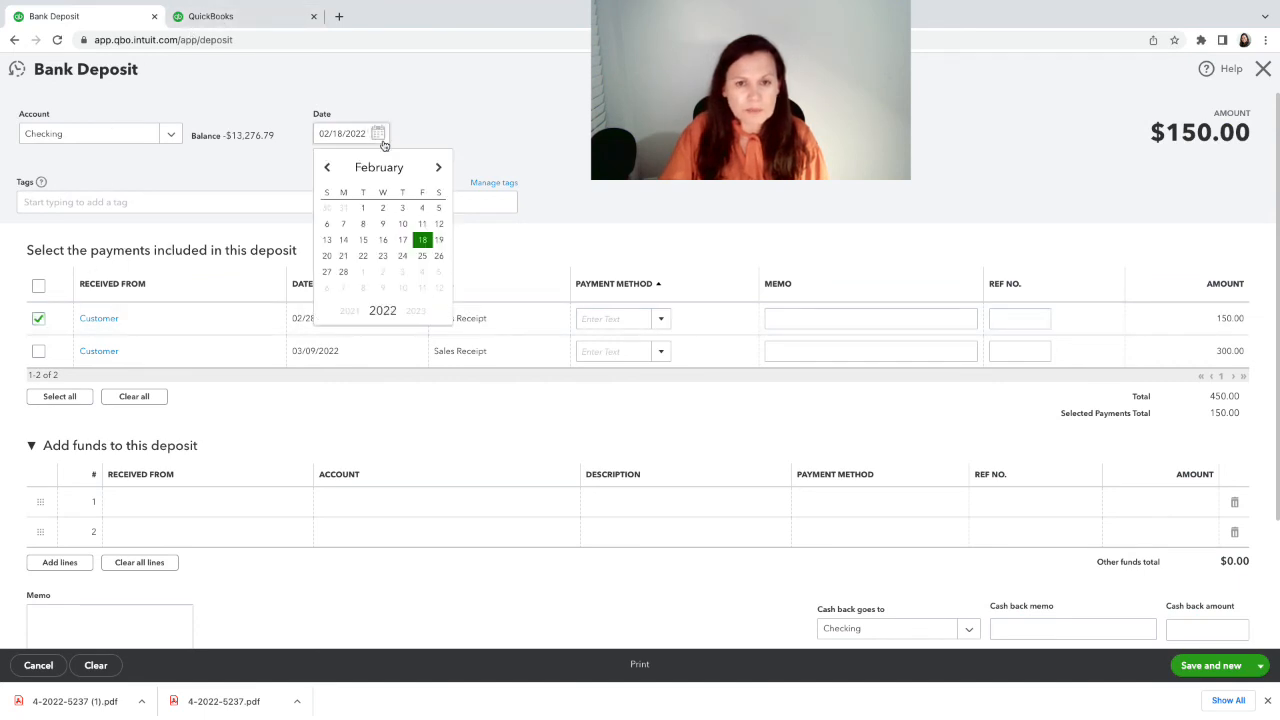
left_click(343, 272)
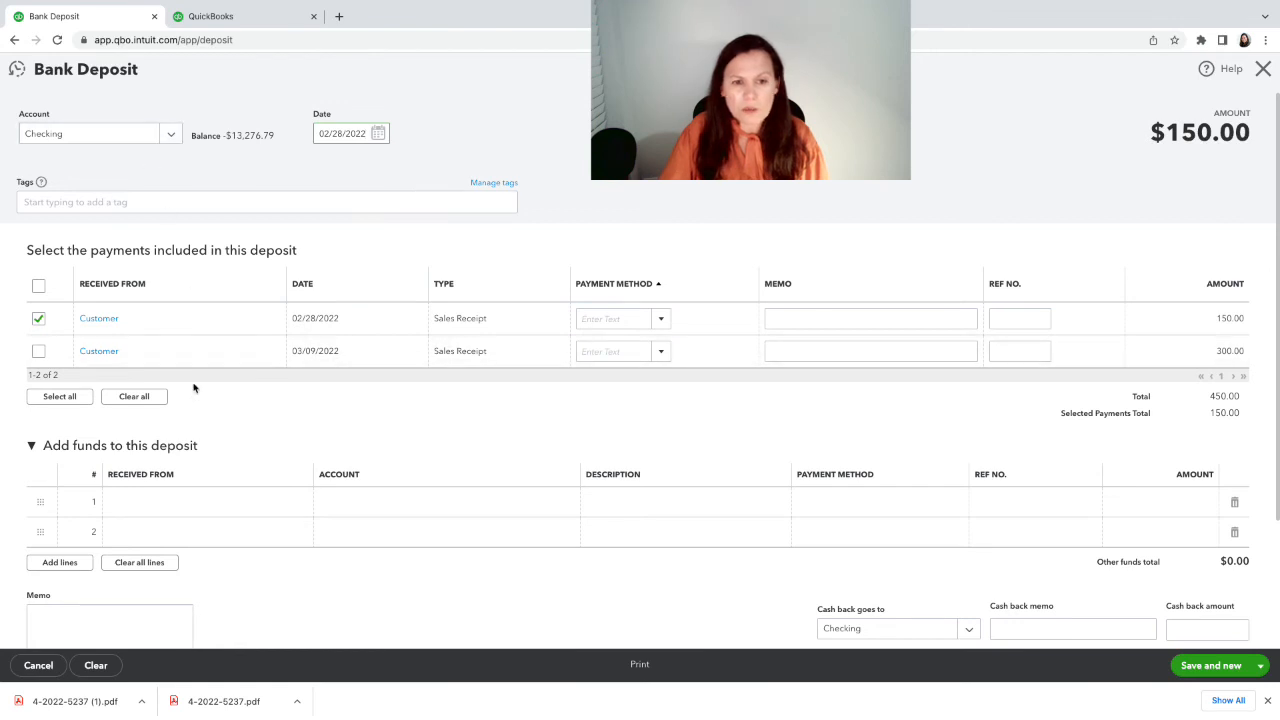
Step: Add a deposit line received from Honeybook, posted to the Sales account, for -9.50
left_click(160, 503)
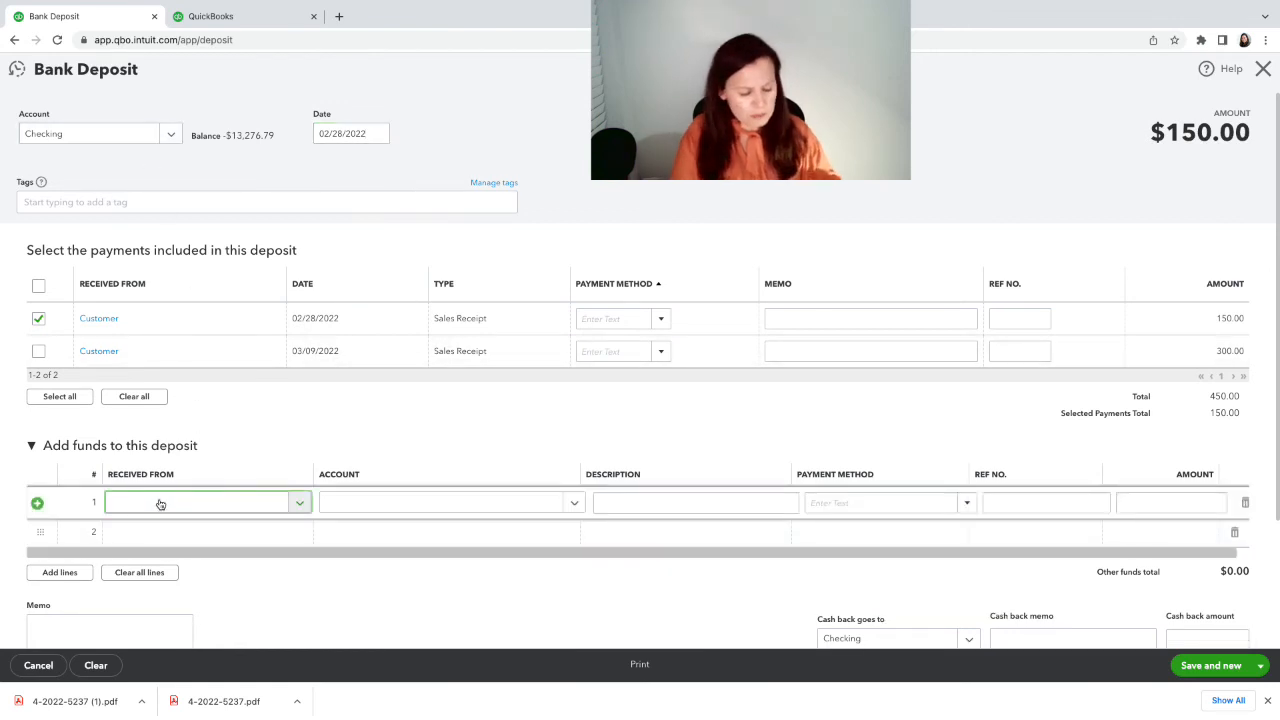
type("honey")
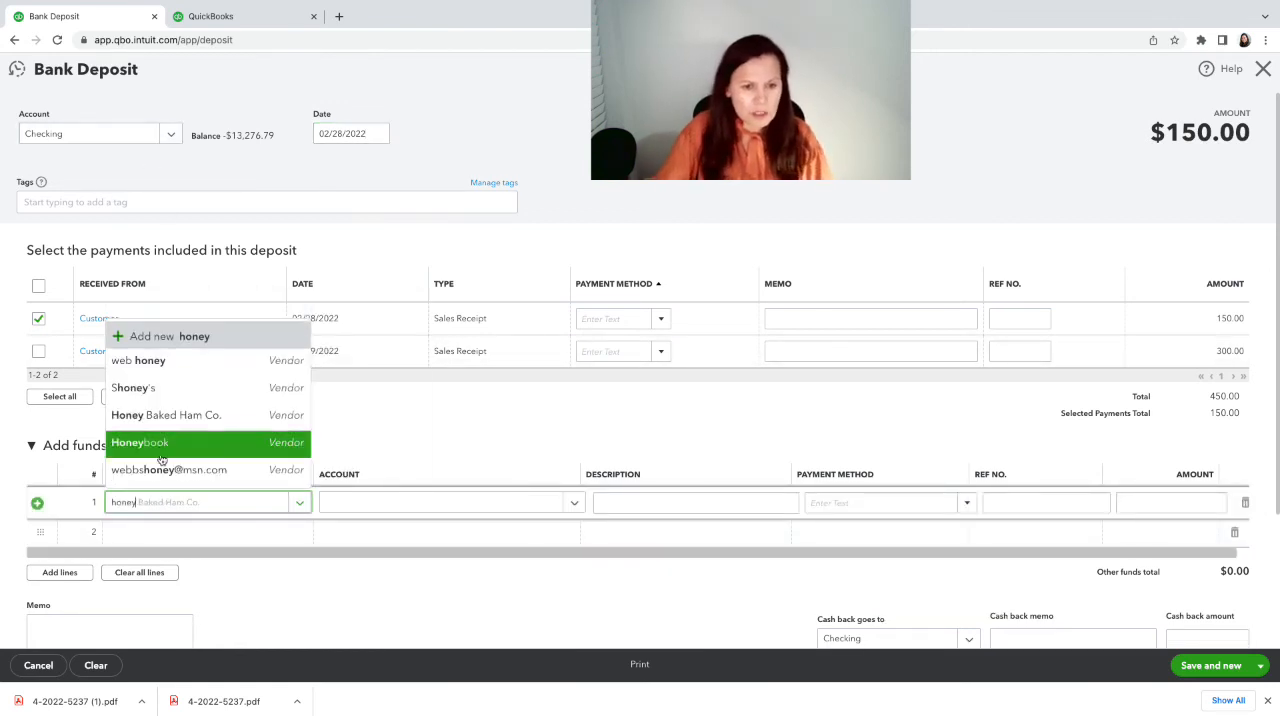
left_click(159, 448)
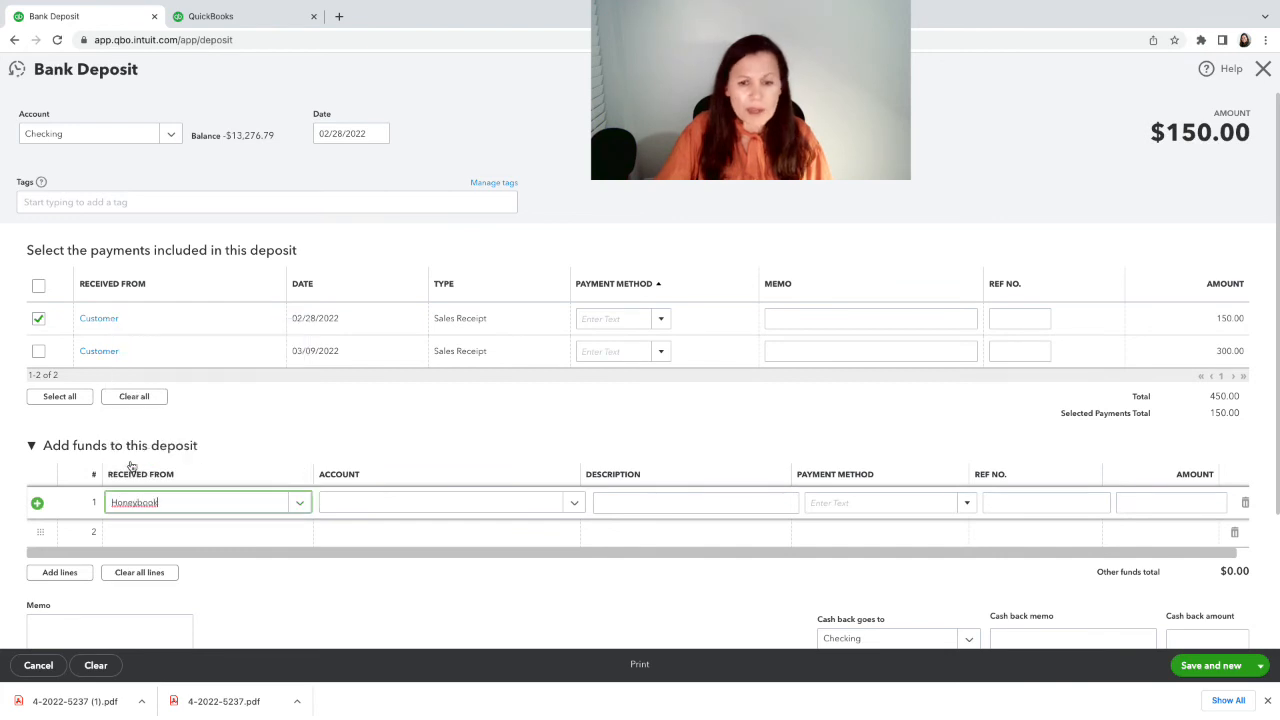
left_click(363, 505)
type("sales")
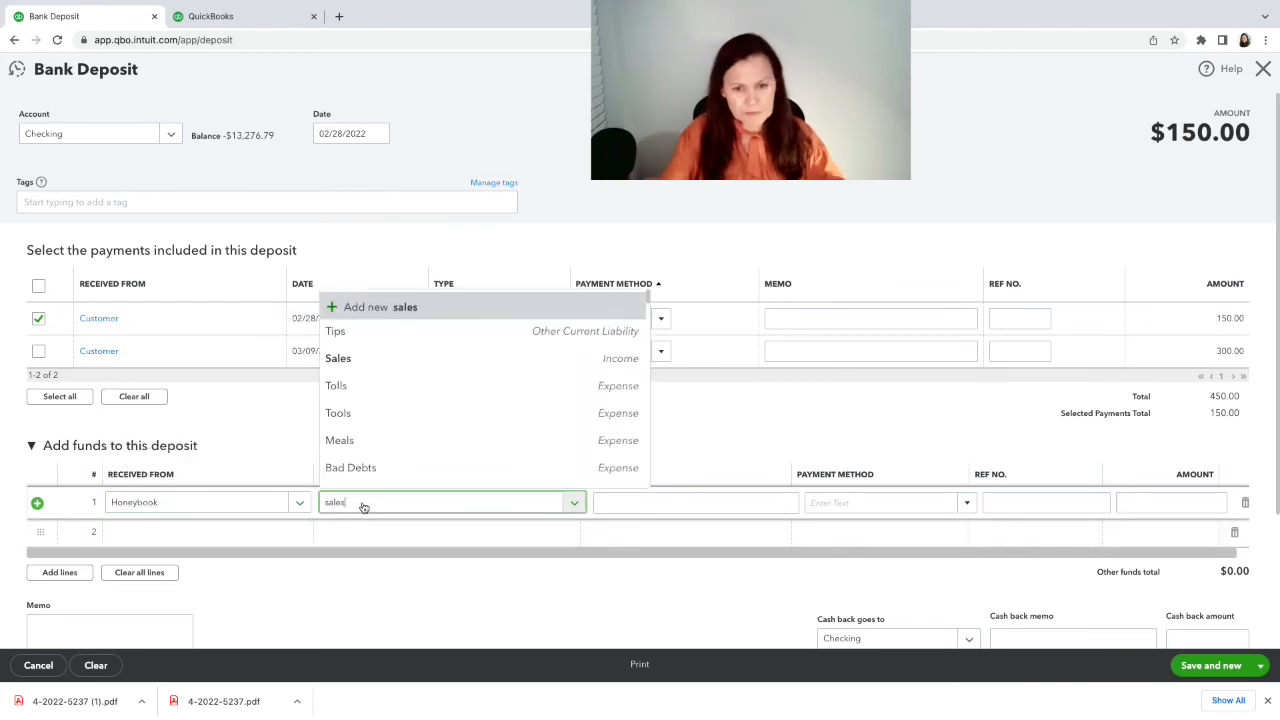
left_click(338, 557)
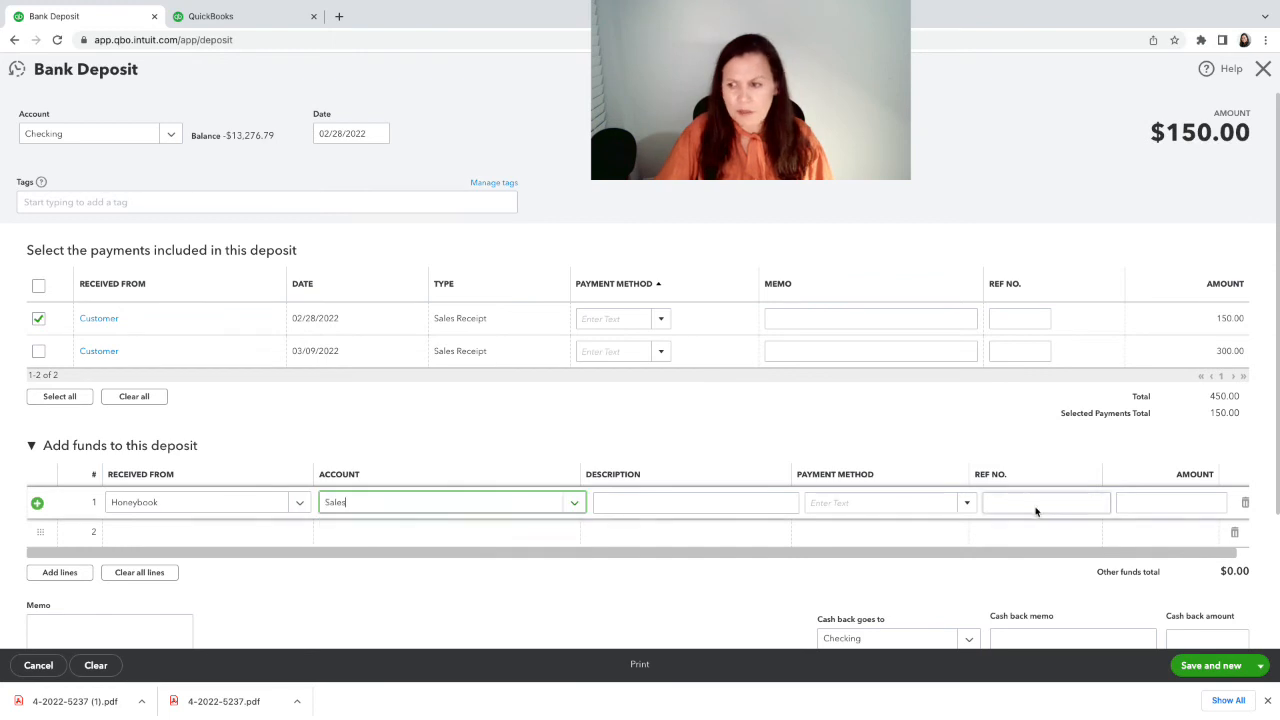
left_click(1134, 502)
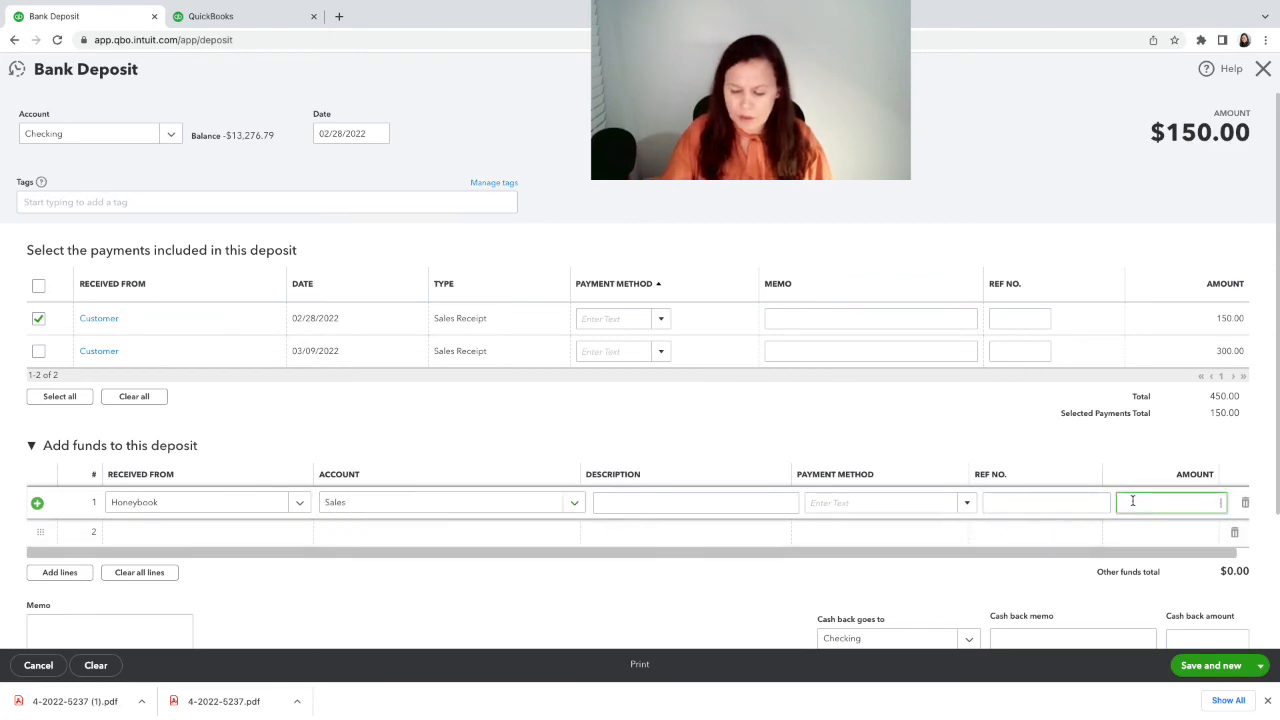
type("-9")
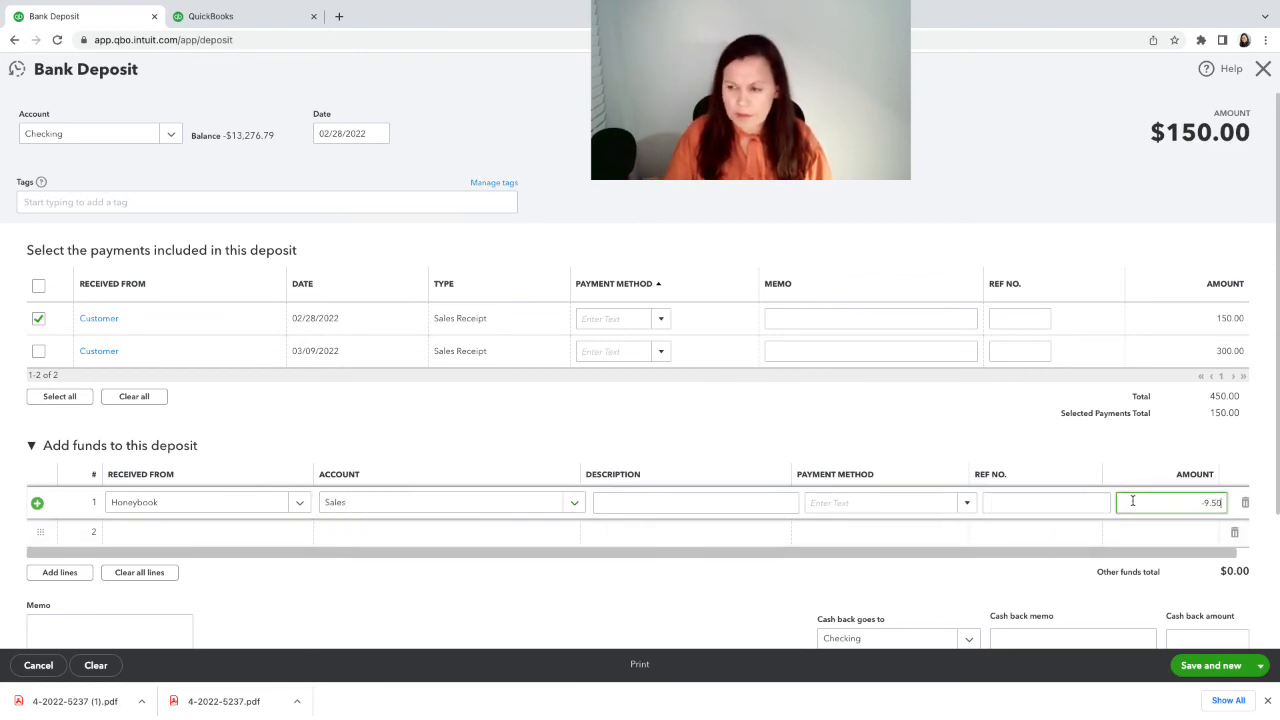
type(".50")
left_click(625, 584)
Step: Check the 02/28/2022 deposit's lines and total, and save it to start a new deposit
scroll(716, 610, "down", 2)
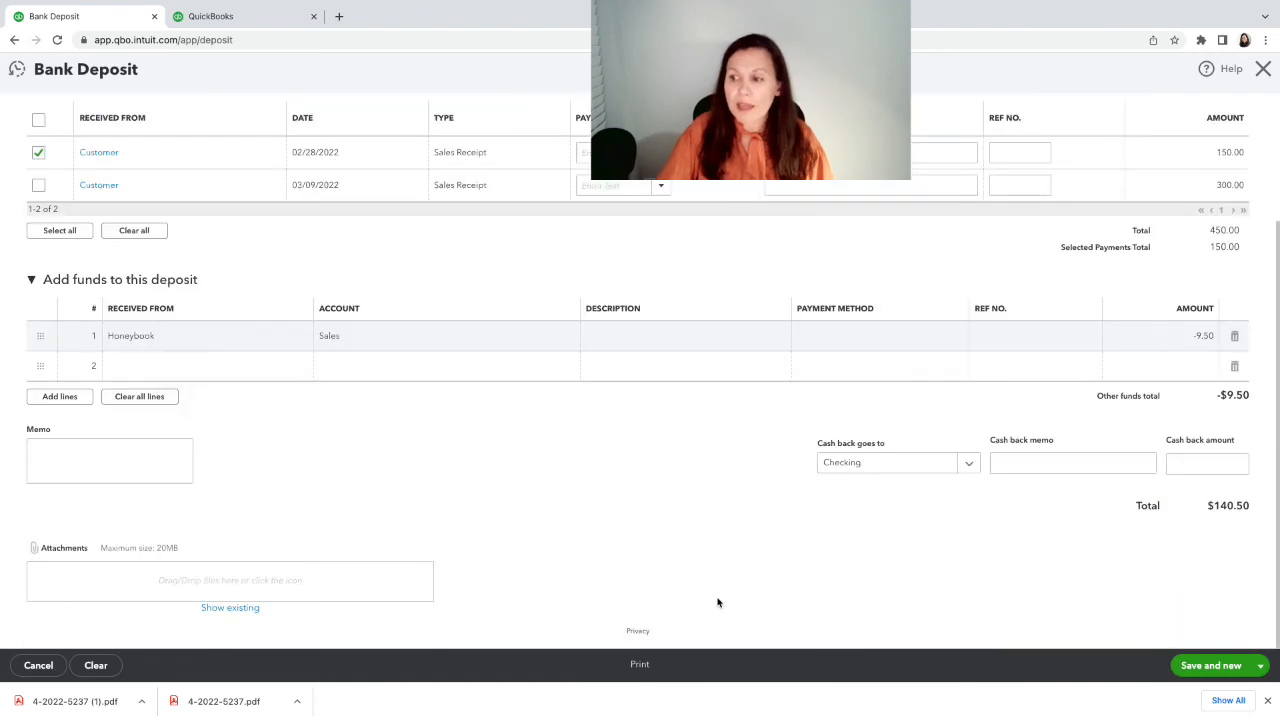
scroll(687, 565, "up", 2)
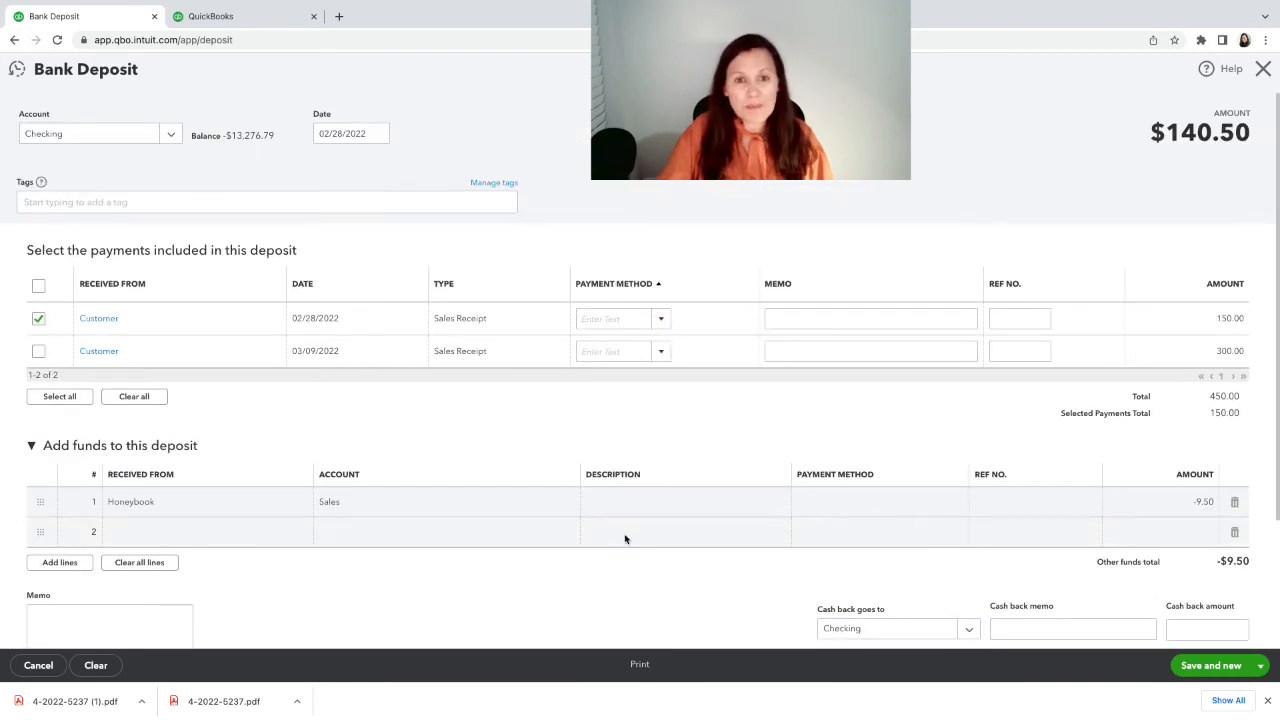
scroll(980, 607, "down", 1)
scroll(980, 607, "down", 1)
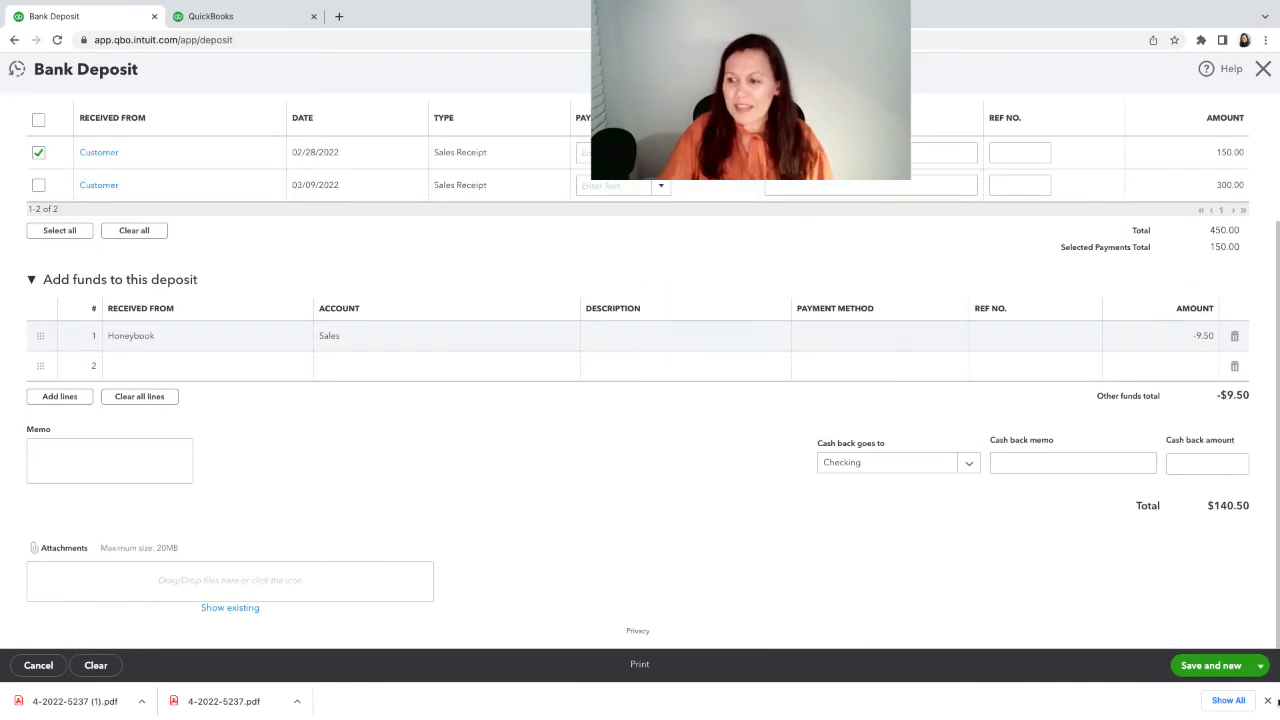
left_click(1218, 667)
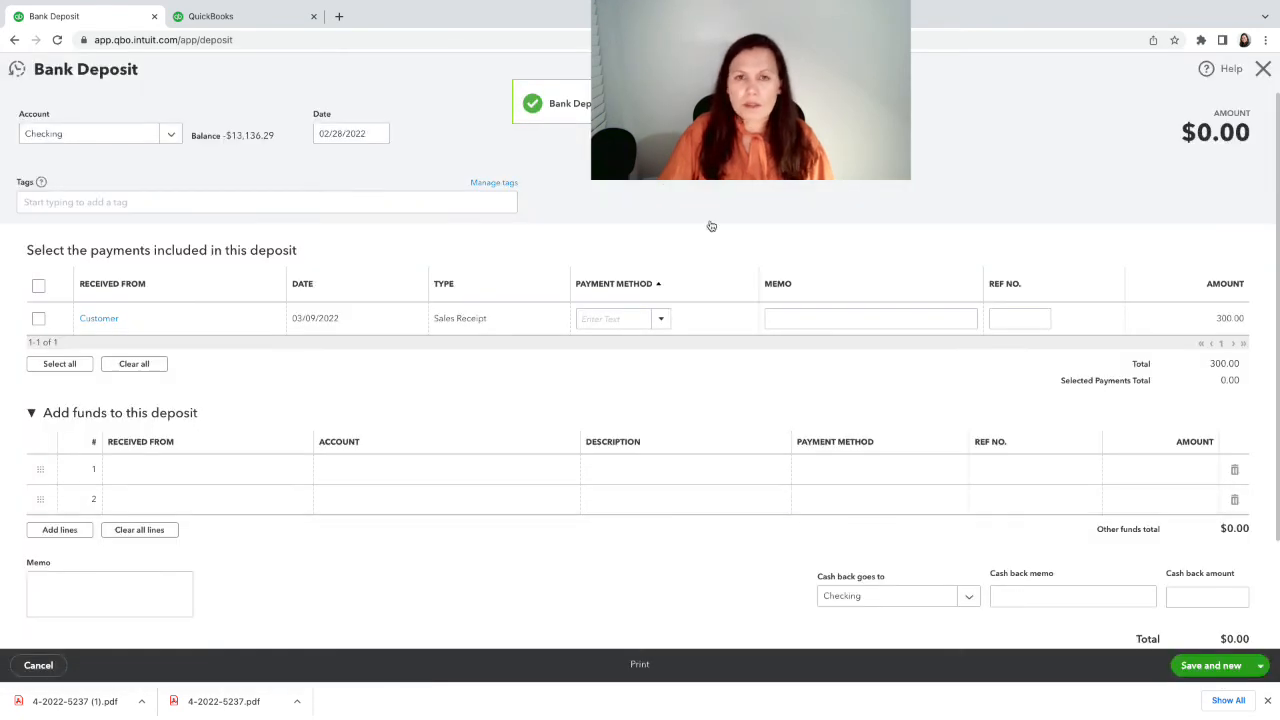
Step: Extend the Checking feed's custom date filter to end on 03/09/2022 and look for the matching money transfer
left_click(229, 17)
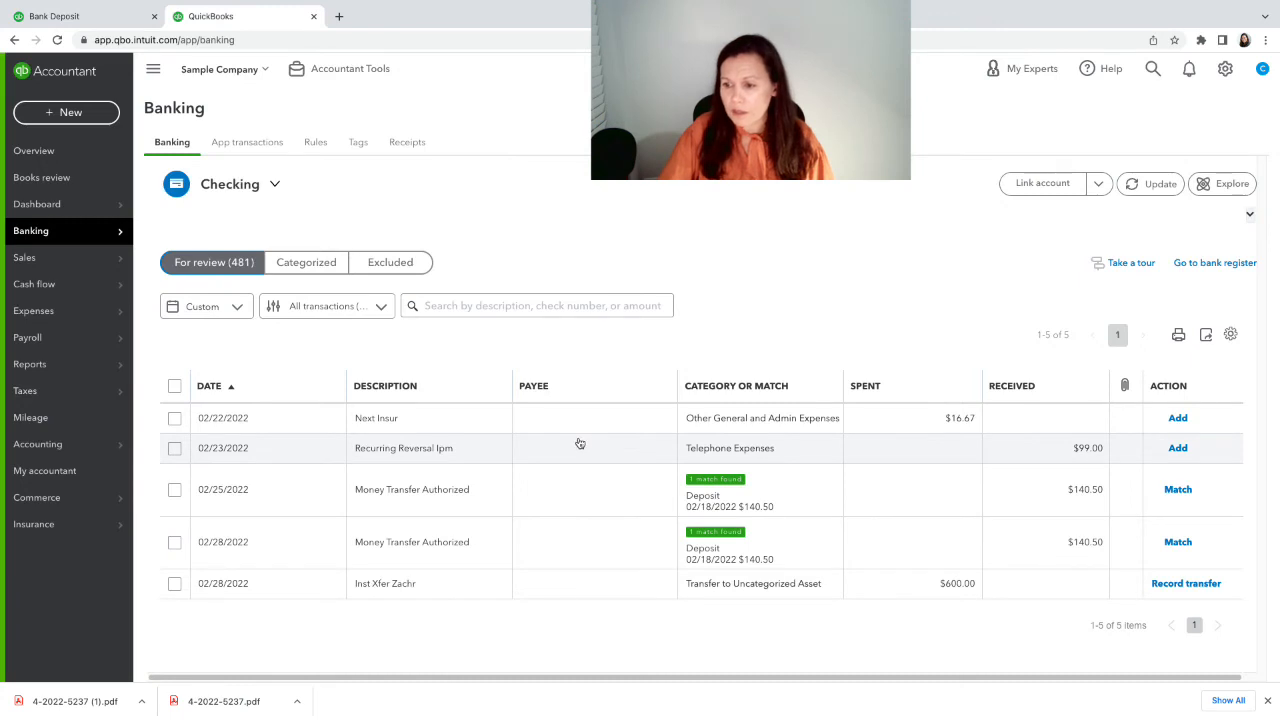
left_click(238, 306)
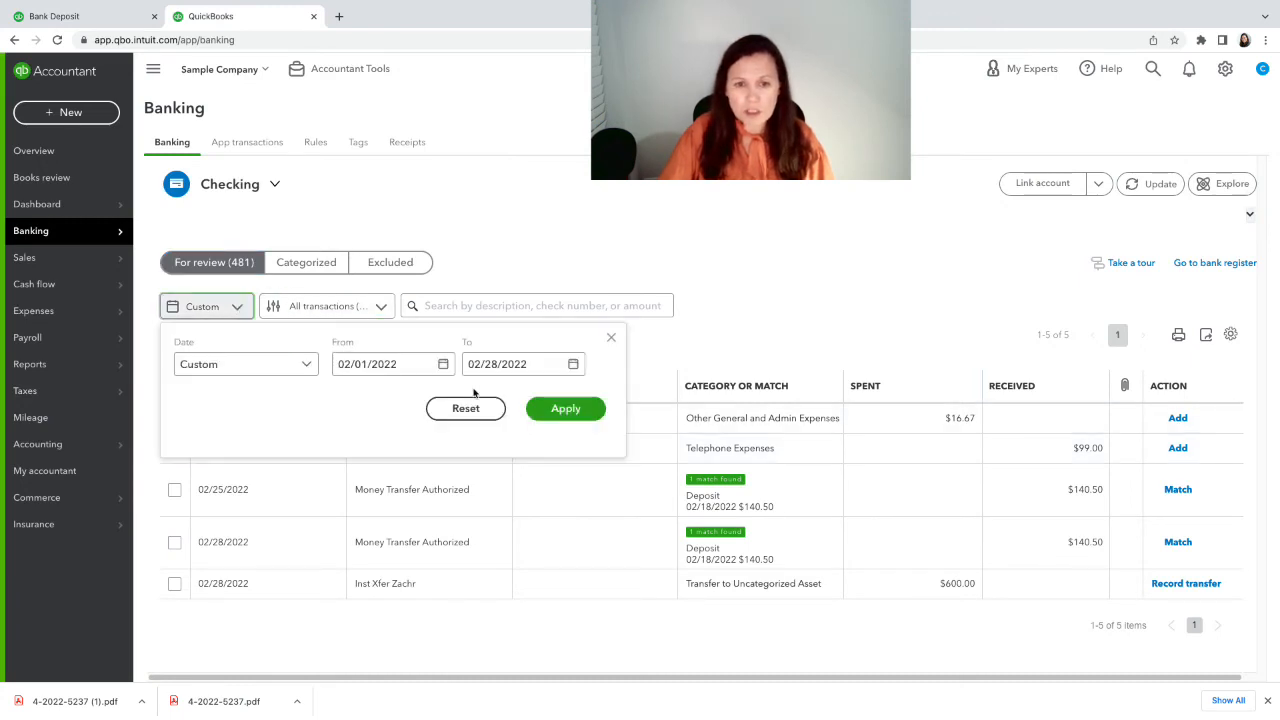
left_click(573, 364)
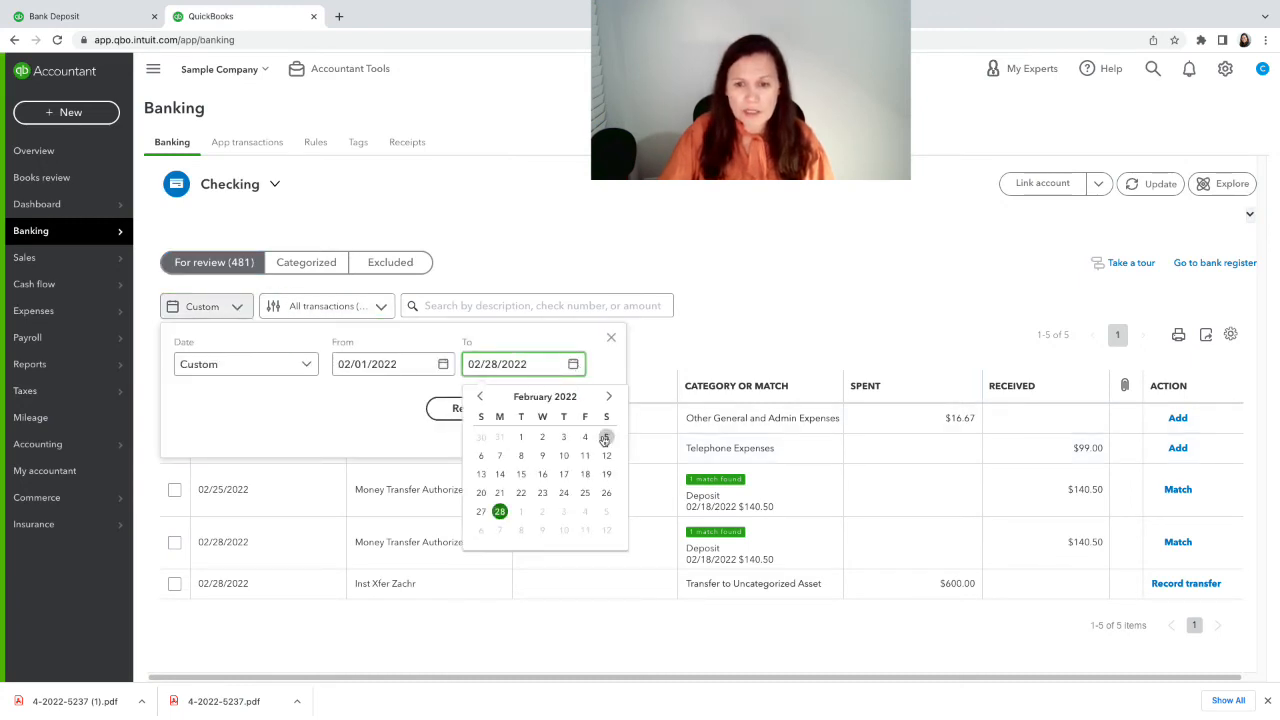
left_click(608, 396)
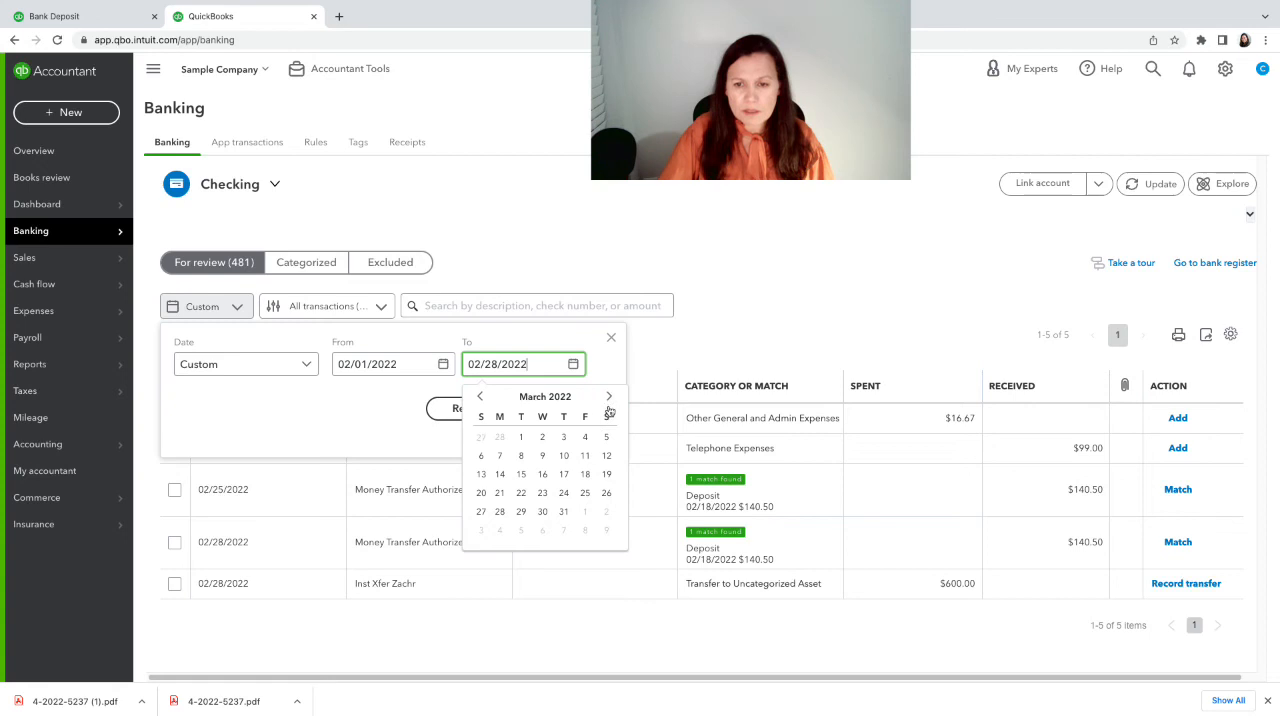
left_click(542, 456)
left_click(556, 410)
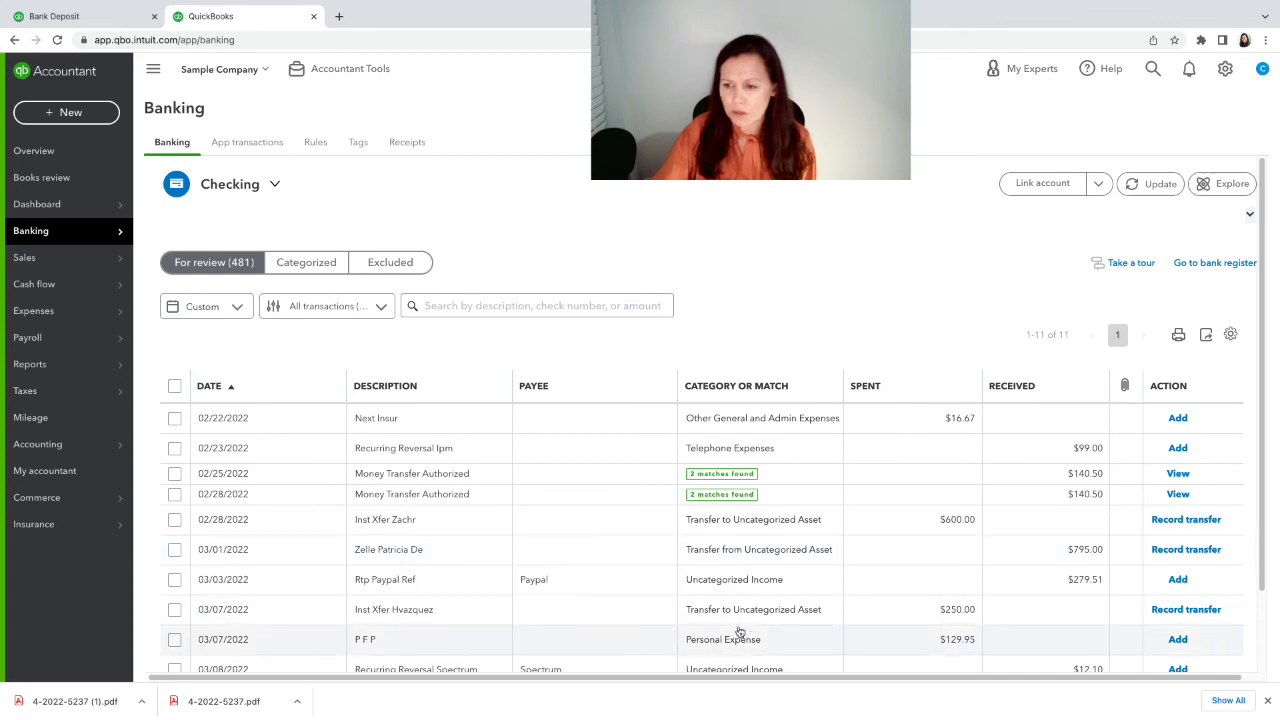
scroll(735, 620, "down", 1)
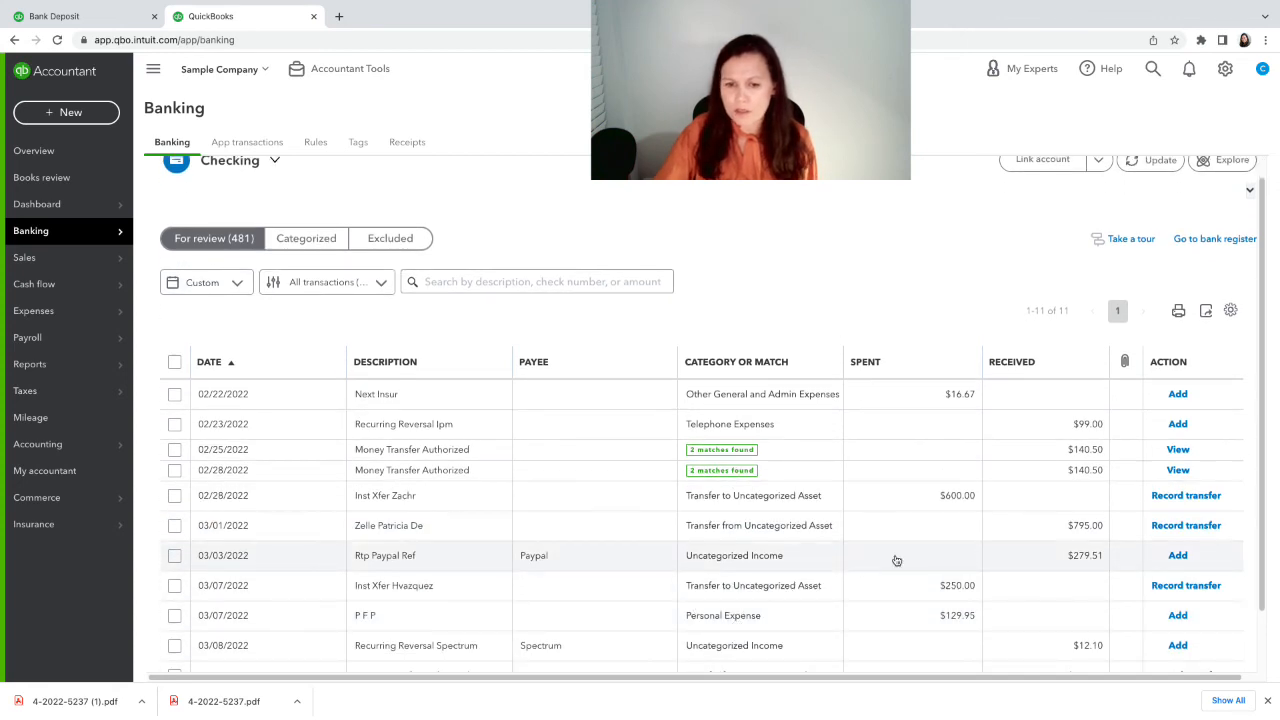
scroll(980, 605, "down", 3)
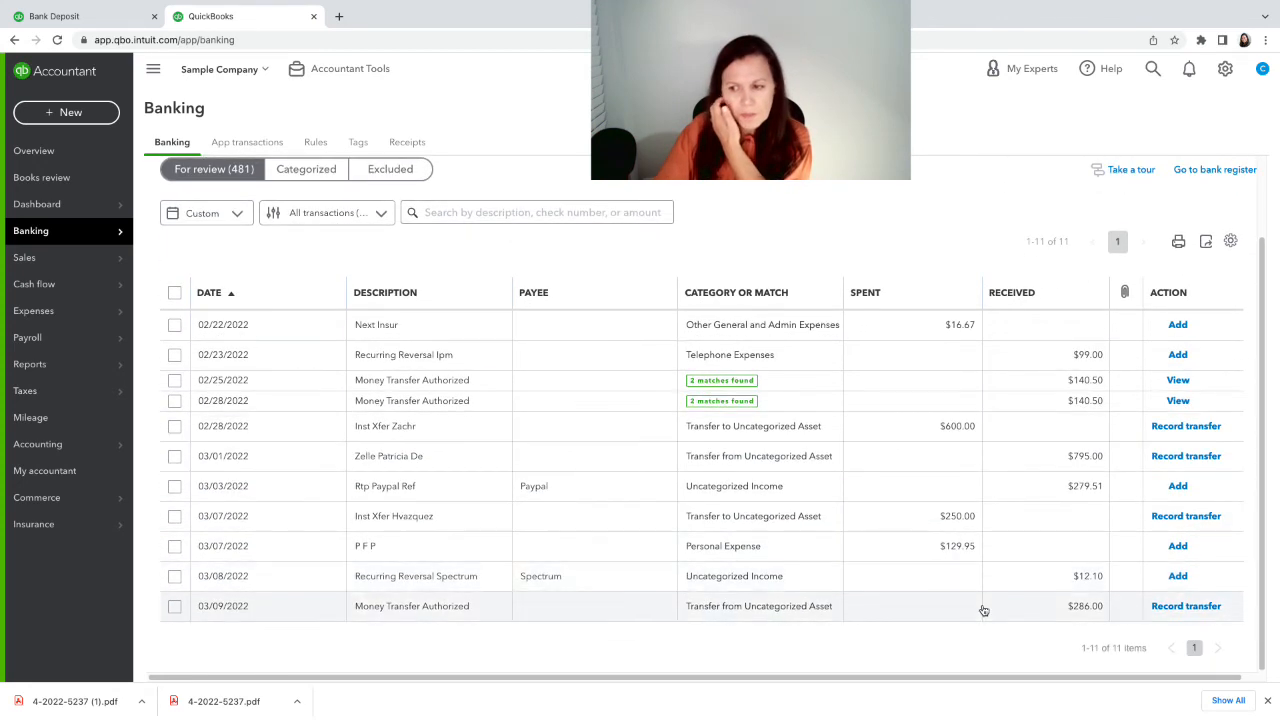
Step: Include the 03/09/2022 sales receipt for 300.00 in the new bank deposit and set the deposit date to 03/09/2022
left_click(108, 22)
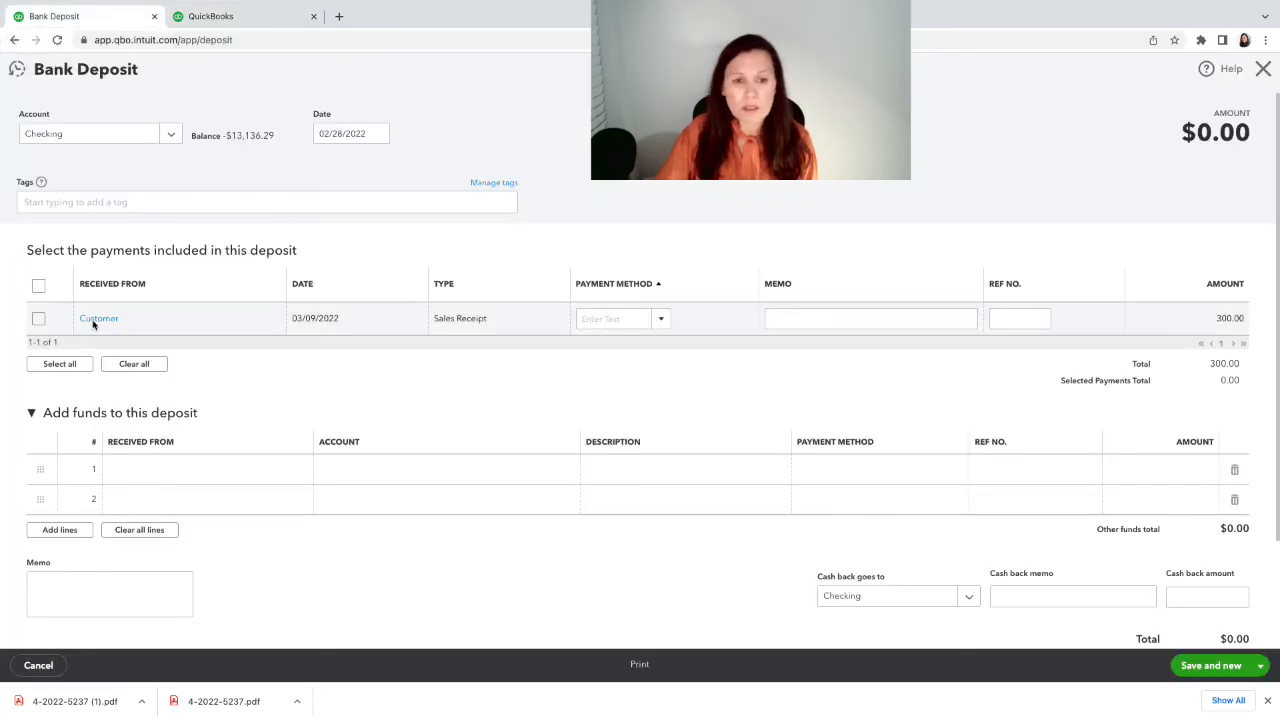
left_click(39, 319)
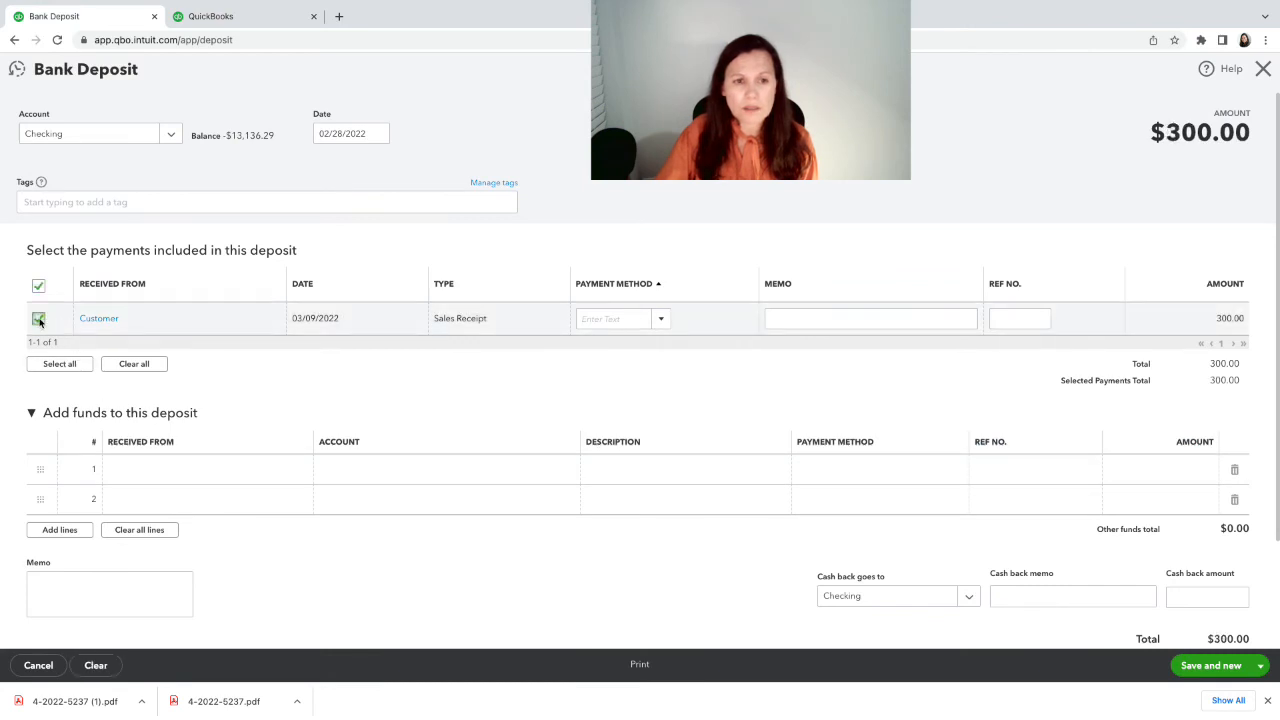
left_click(384, 140)
left_click(437, 168)
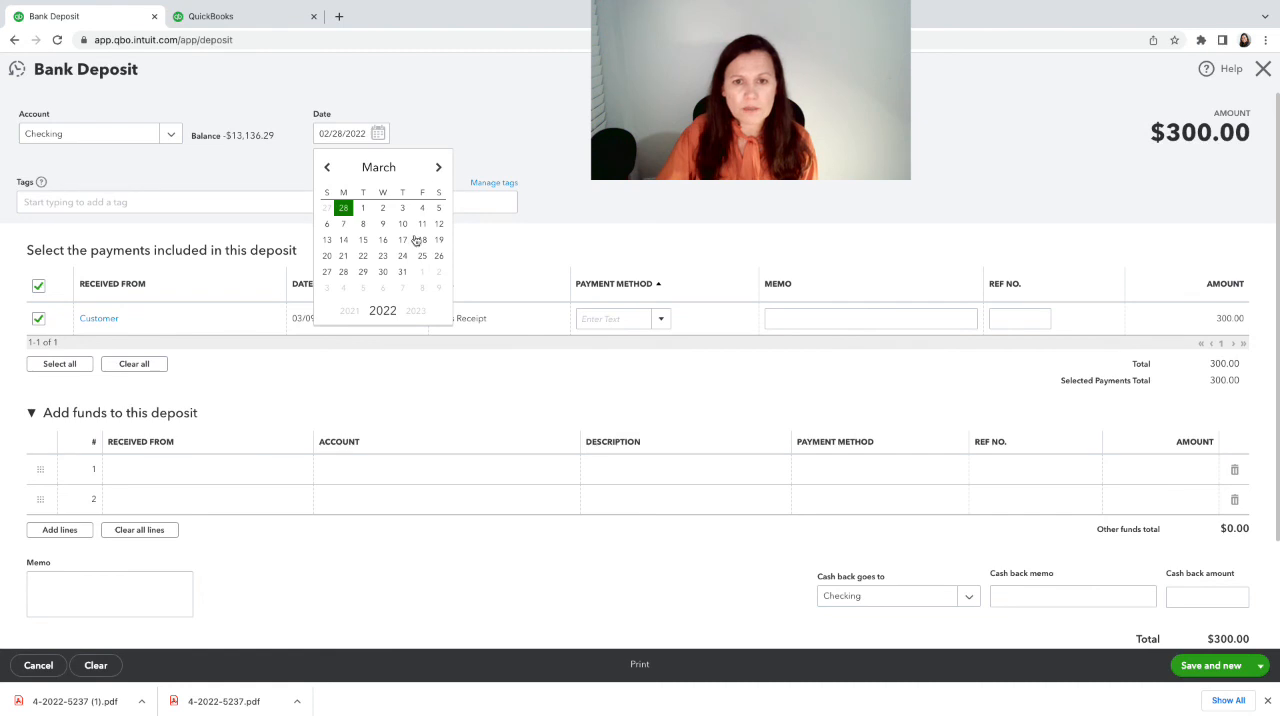
left_click(382, 223)
Step: Add a deposit line received from Honeybook, posted to the Sales account, for -14.00
left_click(255, 470)
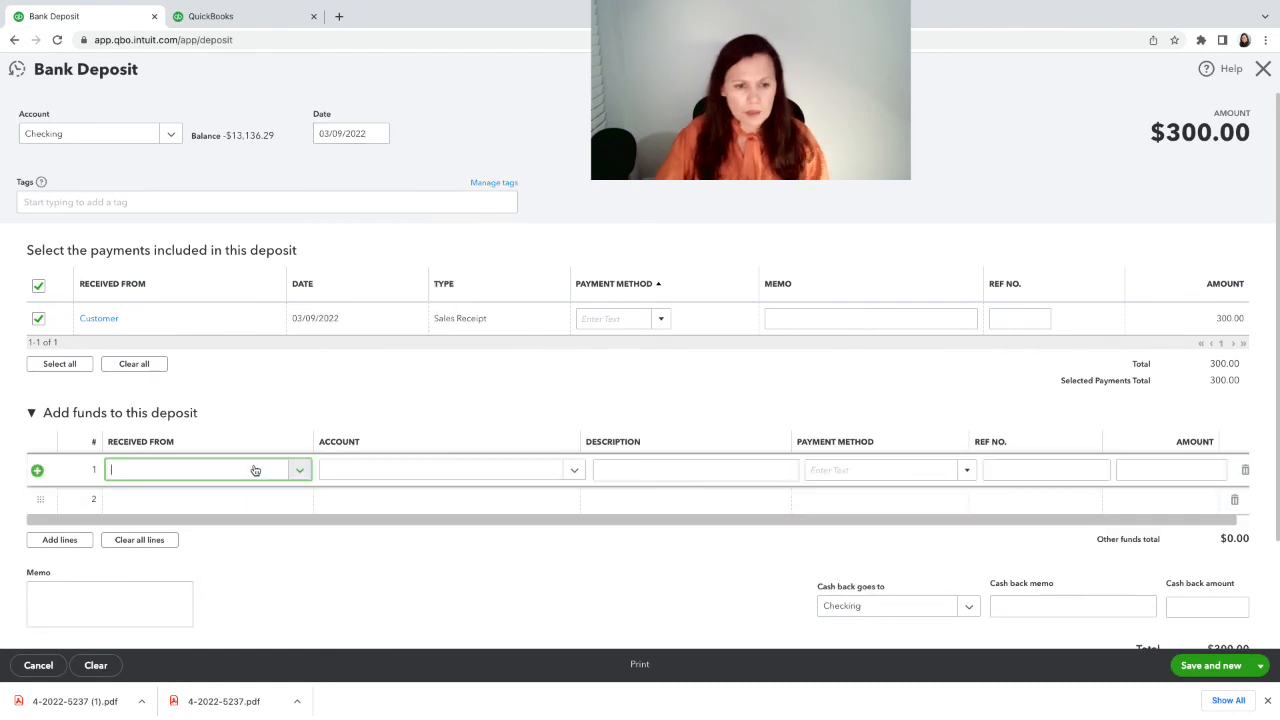
type("honey")
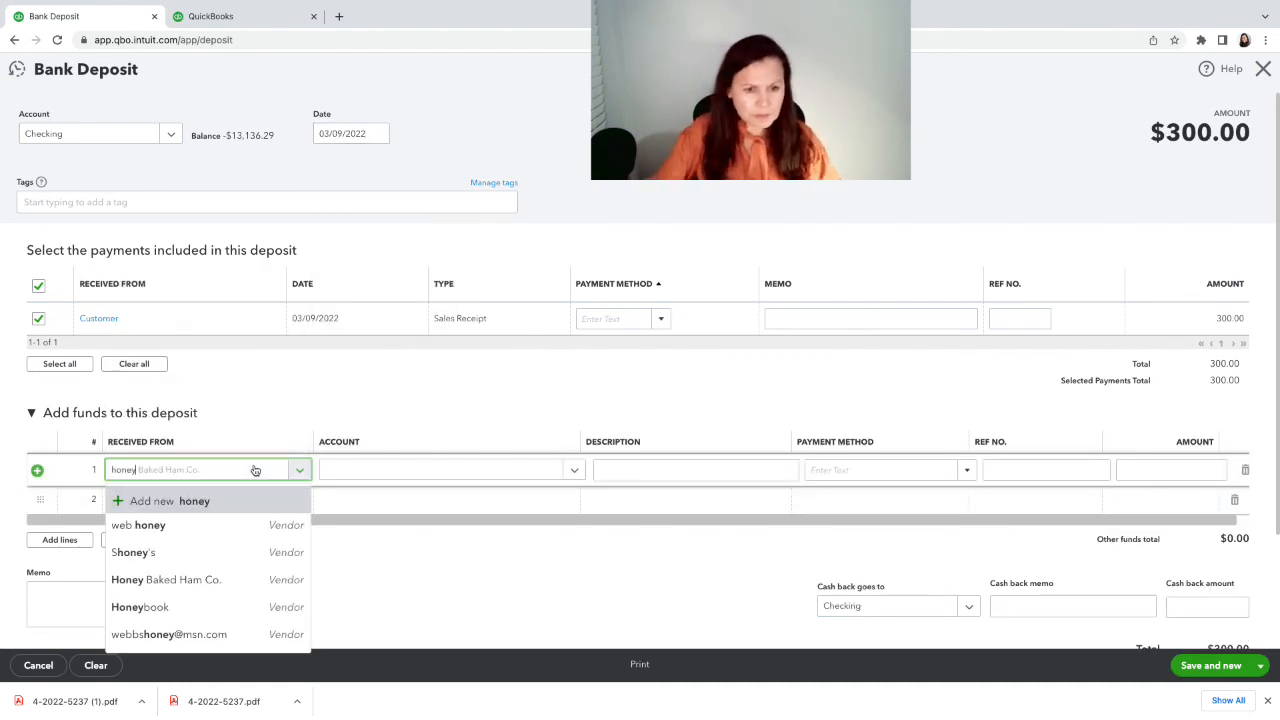
left_click(186, 607)
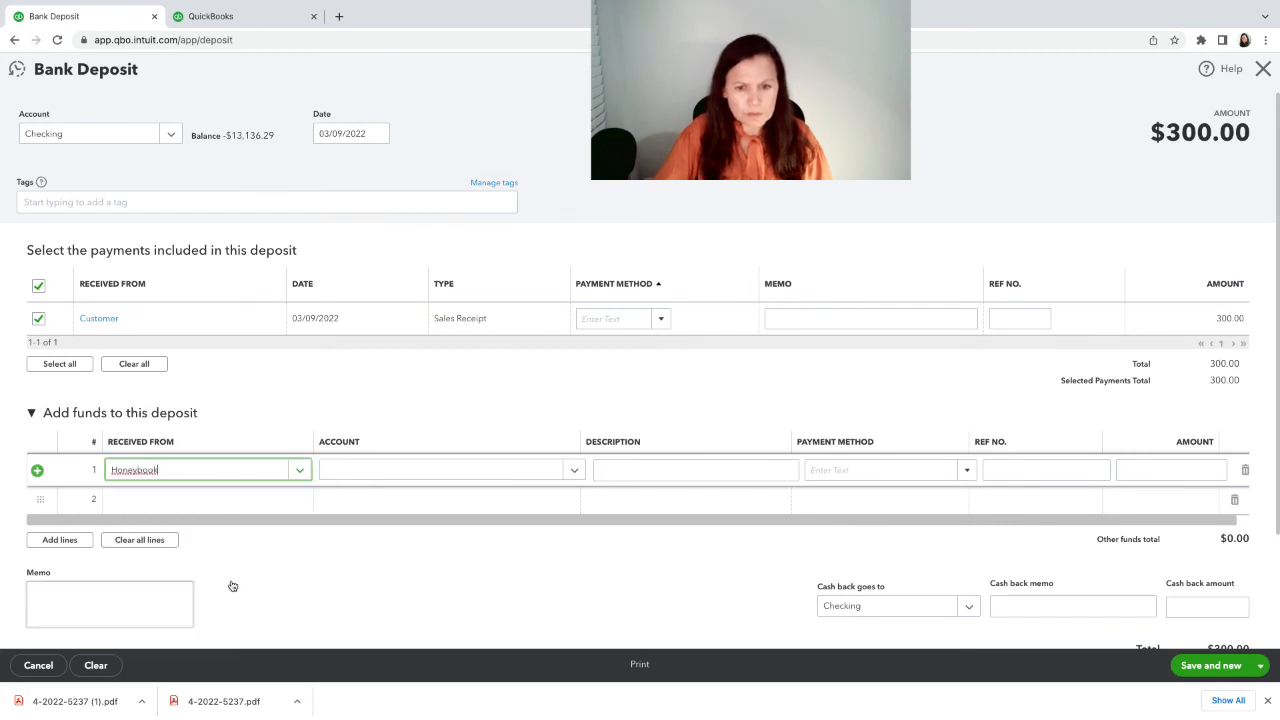
left_click(370, 479)
type("sales")
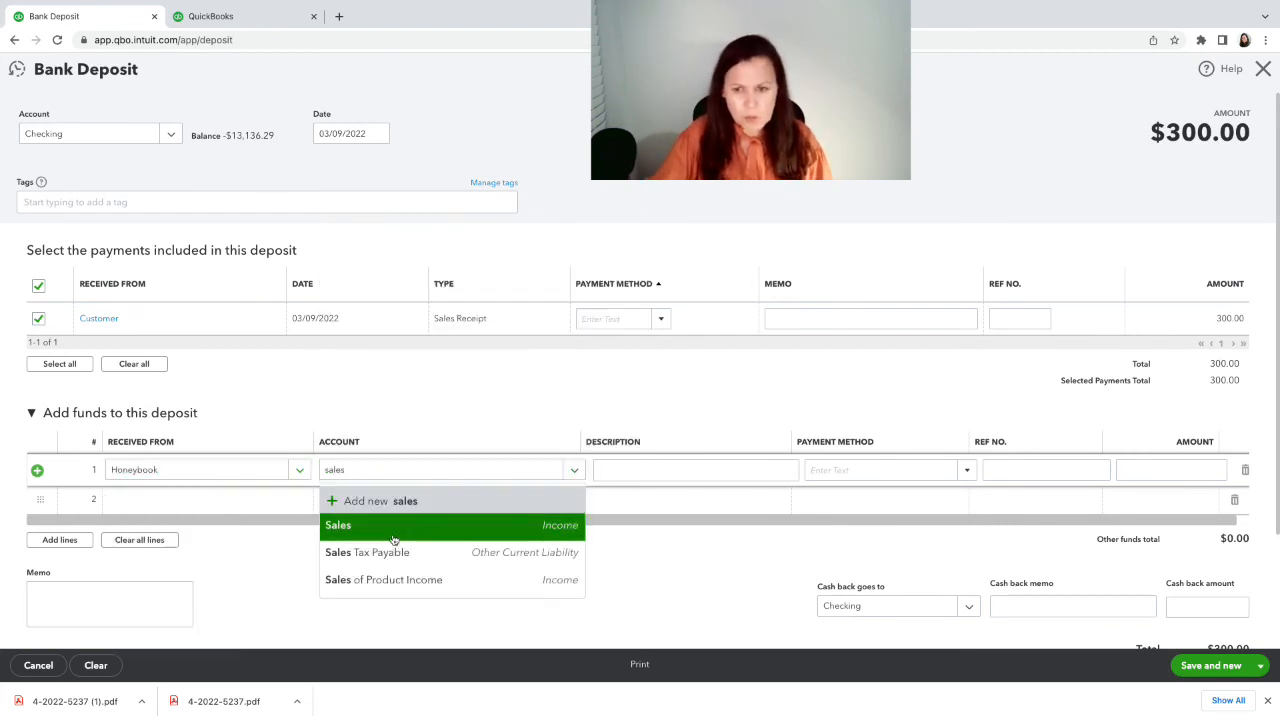
left_click(398, 534)
left_click(1154, 469)
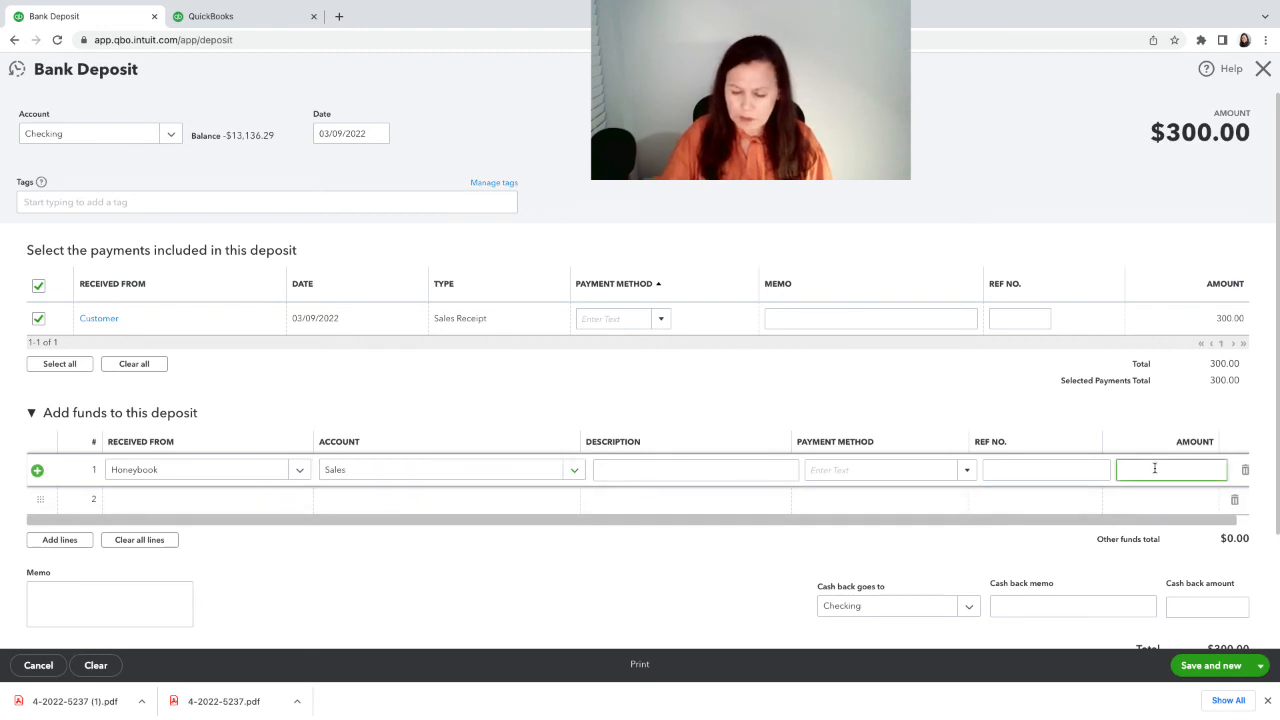
type("-14")
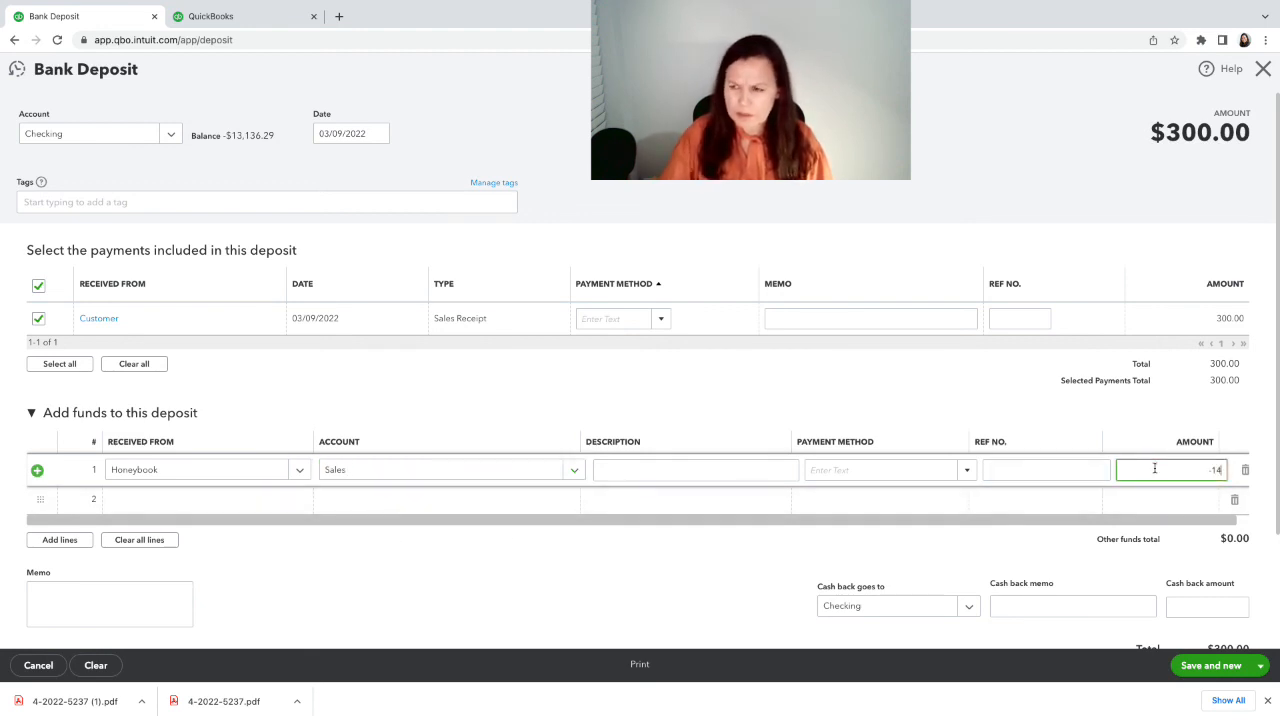
left_click(606, 567)
Step: Compare the deposit total with the 03/09/2022 money transfer in the Checking bank feed
scroll(619, 569, "down", 2)
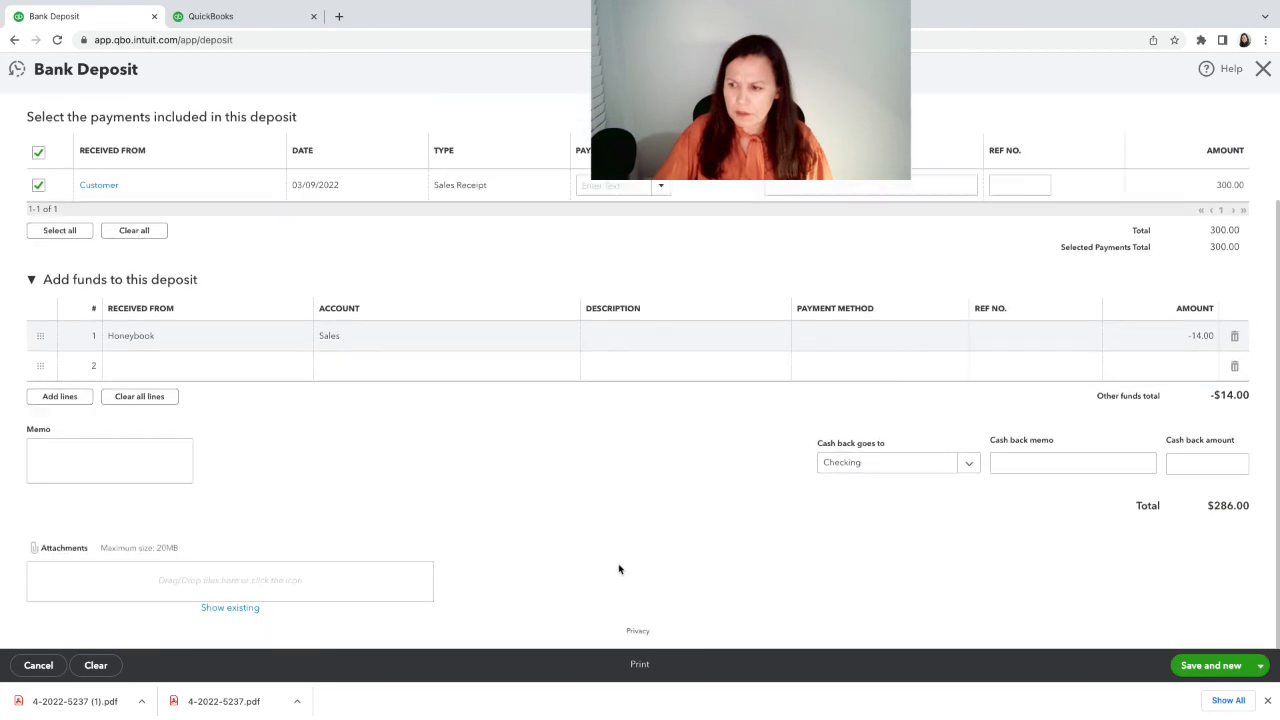
left_click(254, 22)
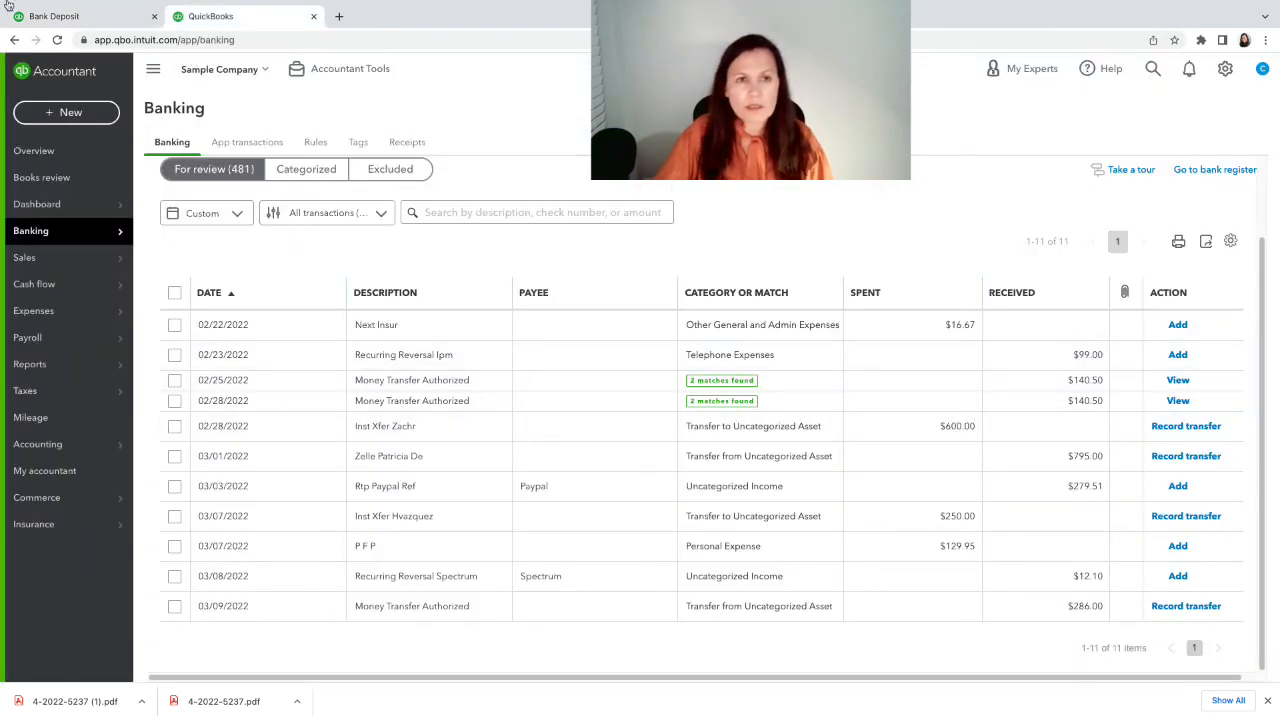
left_click(57, 54)
scroll(137, 277, "up", 2)
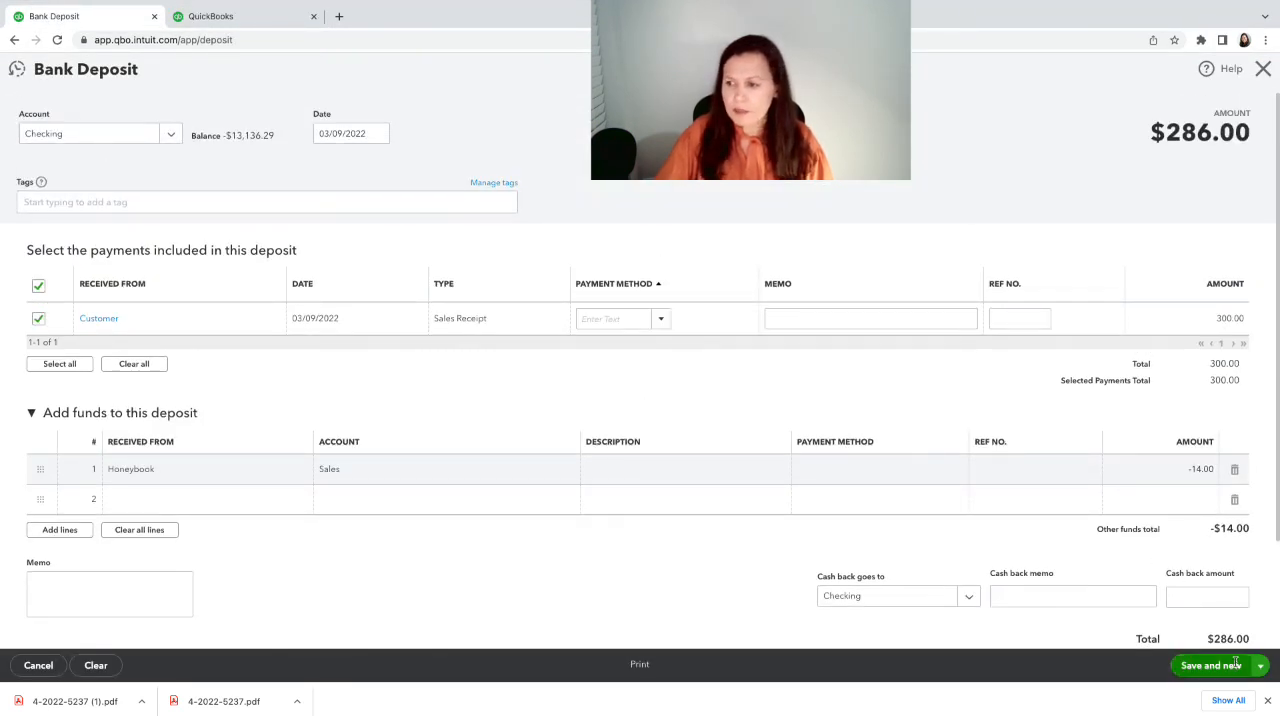
Step: Save and close the 03/09/2022 bank deposit
scroll(1154, 608, "down", 1)
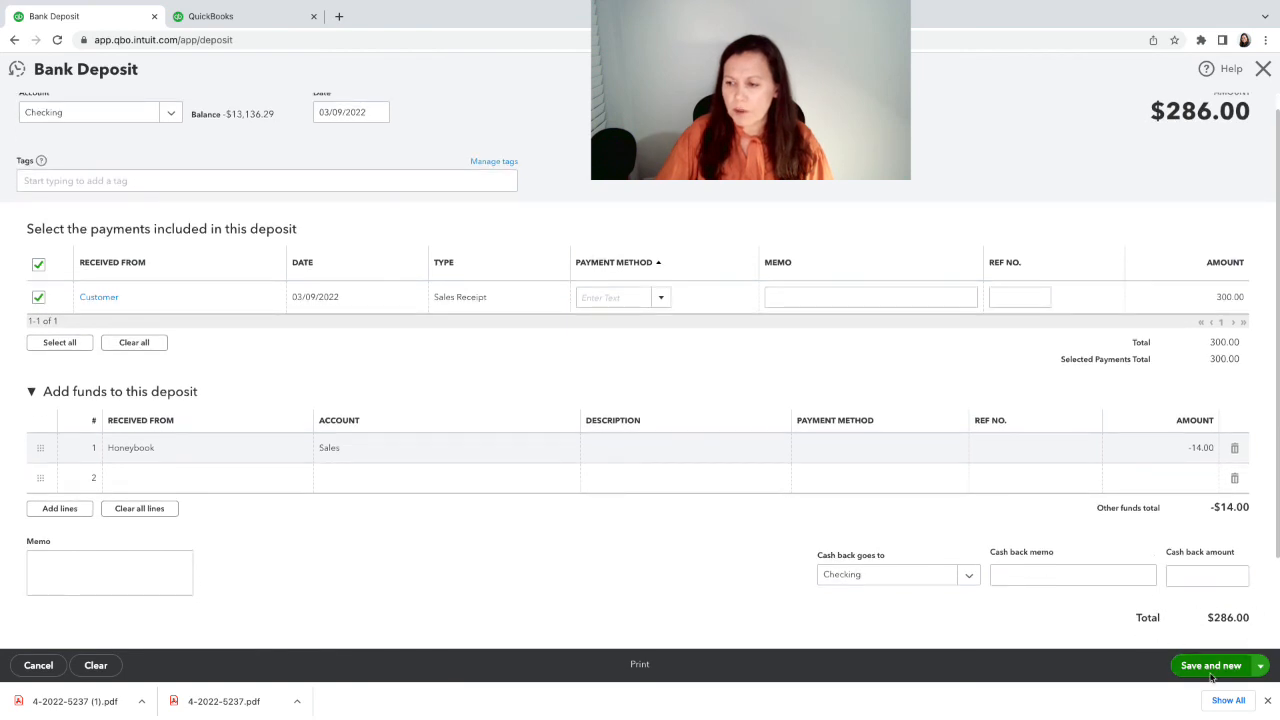
left_click(1259, 667)
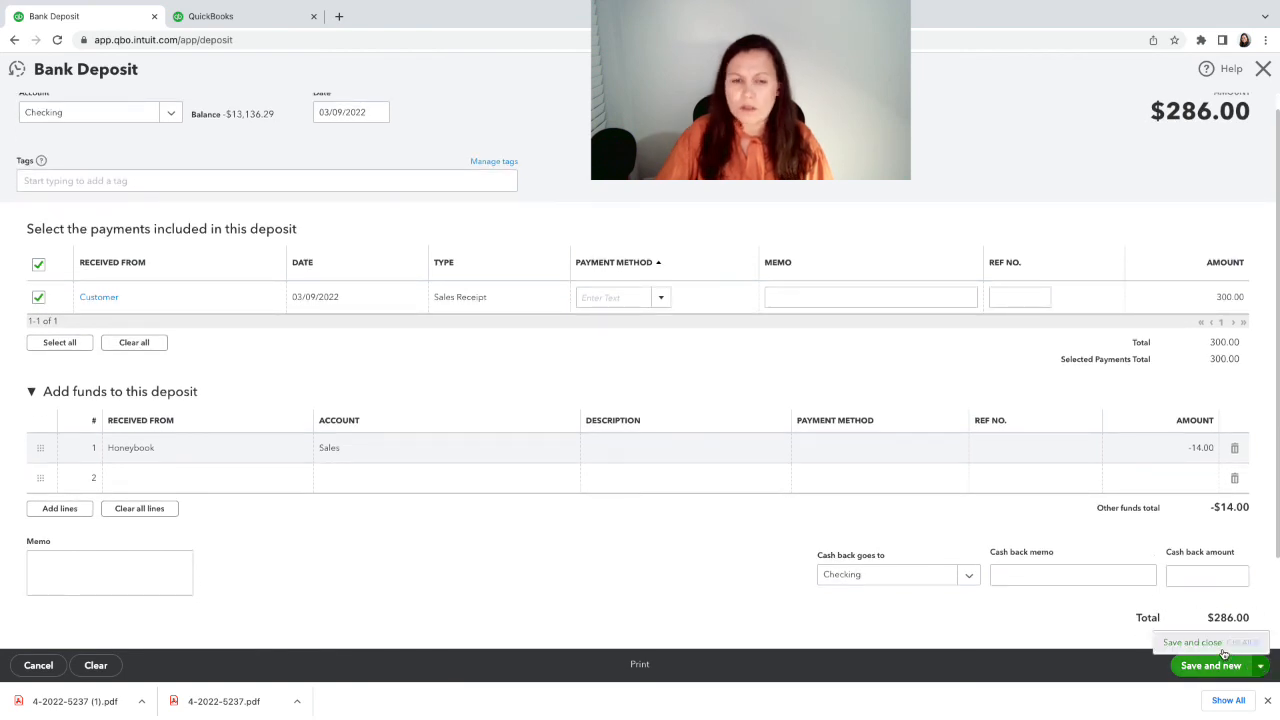
left_click(1222, 645)
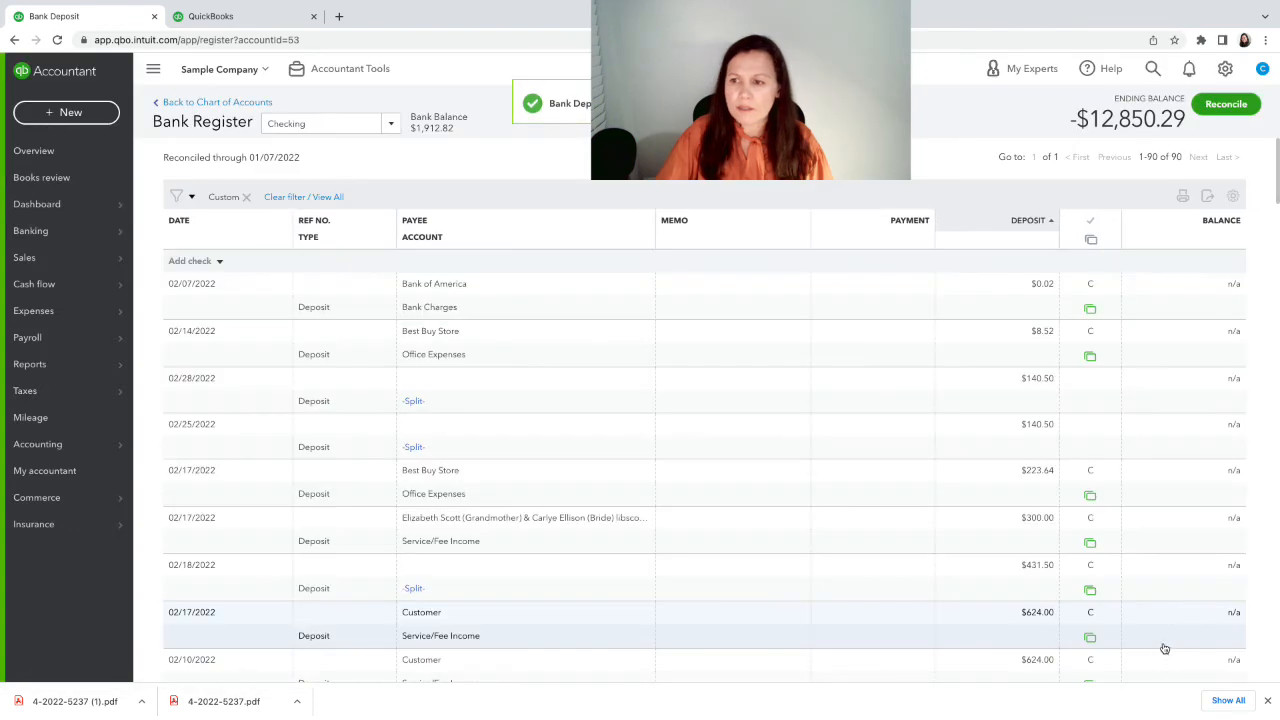
Step: Return to the date-filtered Checking bank feed and reload its transactions for review
mouse_move(53, 231)
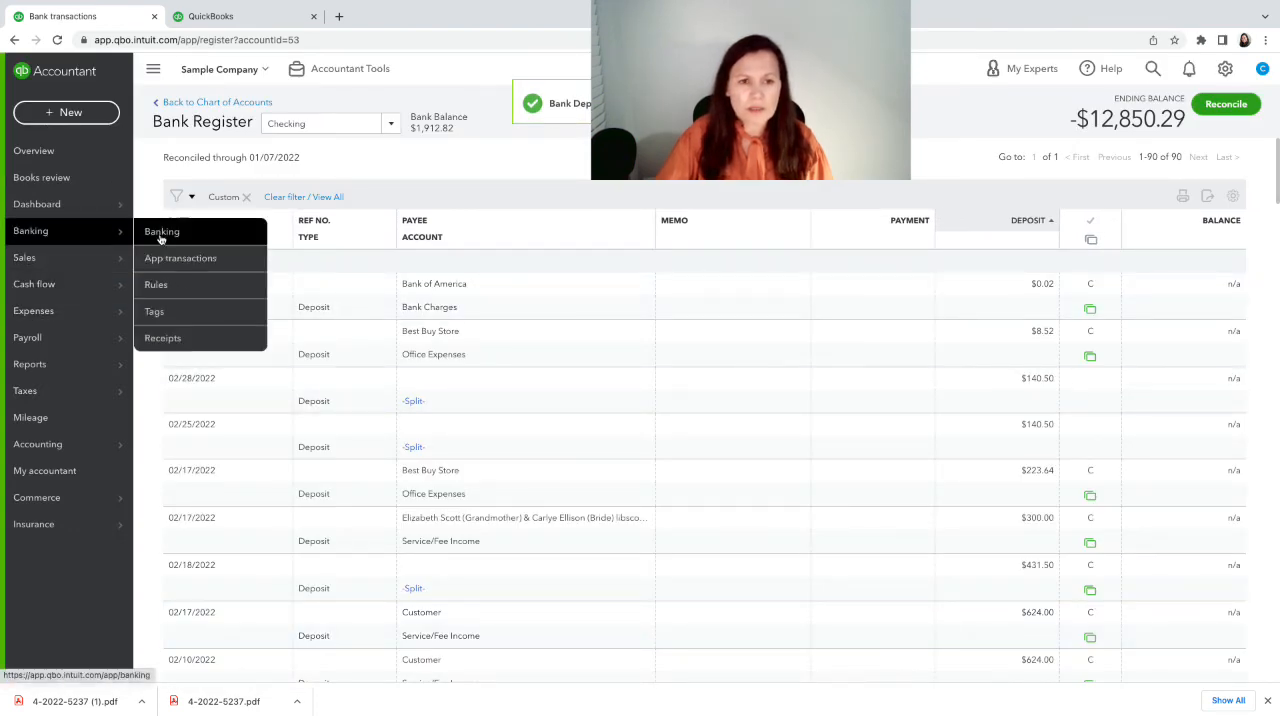
left_click(163, 236)
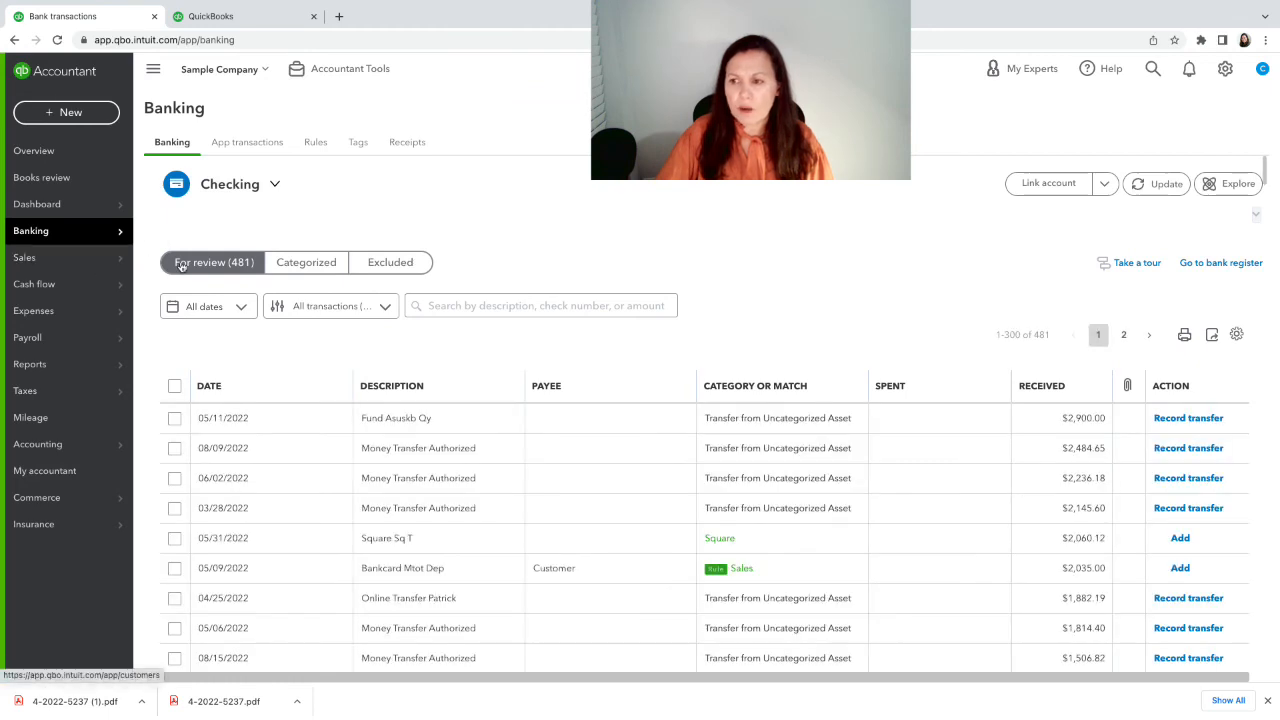
left_click(246, 18)
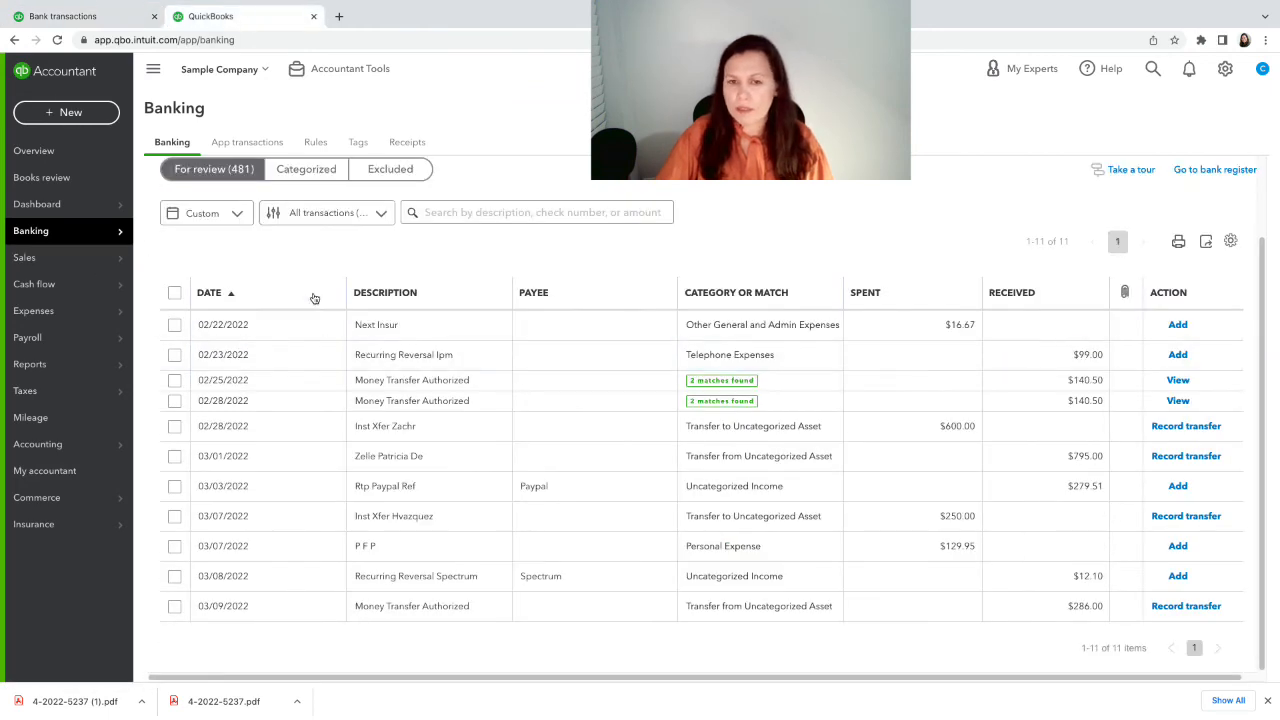
left_click(306, 169)
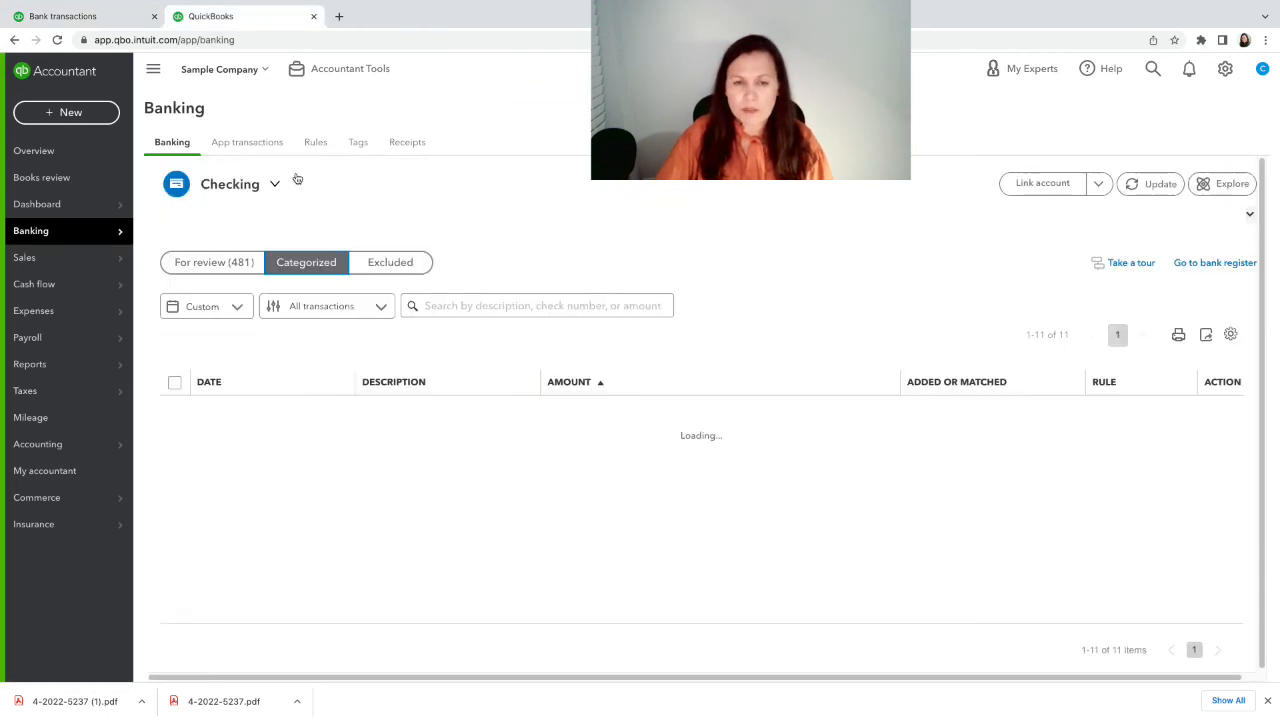
left_click(214, 260)
scroll(329, 418, "down", 1)
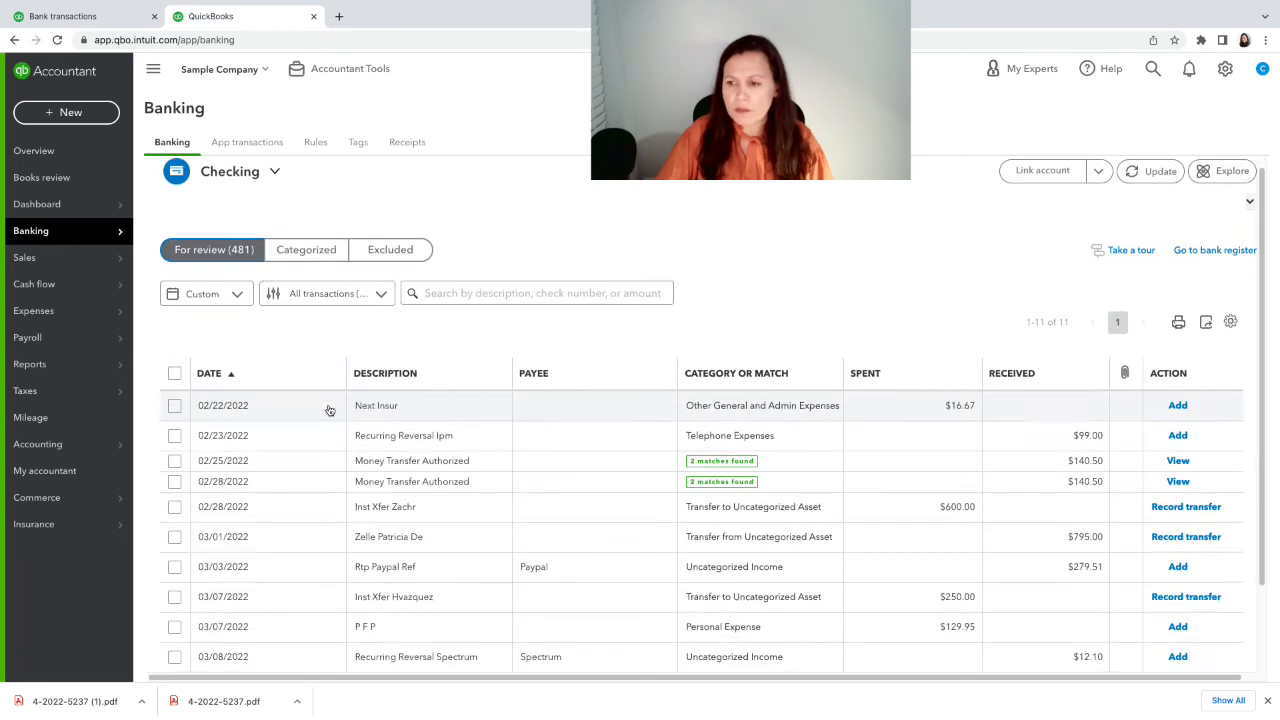
Step: Match the 02/25/2022 and 02/28/2022 money transfers for 140.50 and the 03/09/2022 transfer for 286.00 to the deposits of the same dates
left_click(1080, 448)
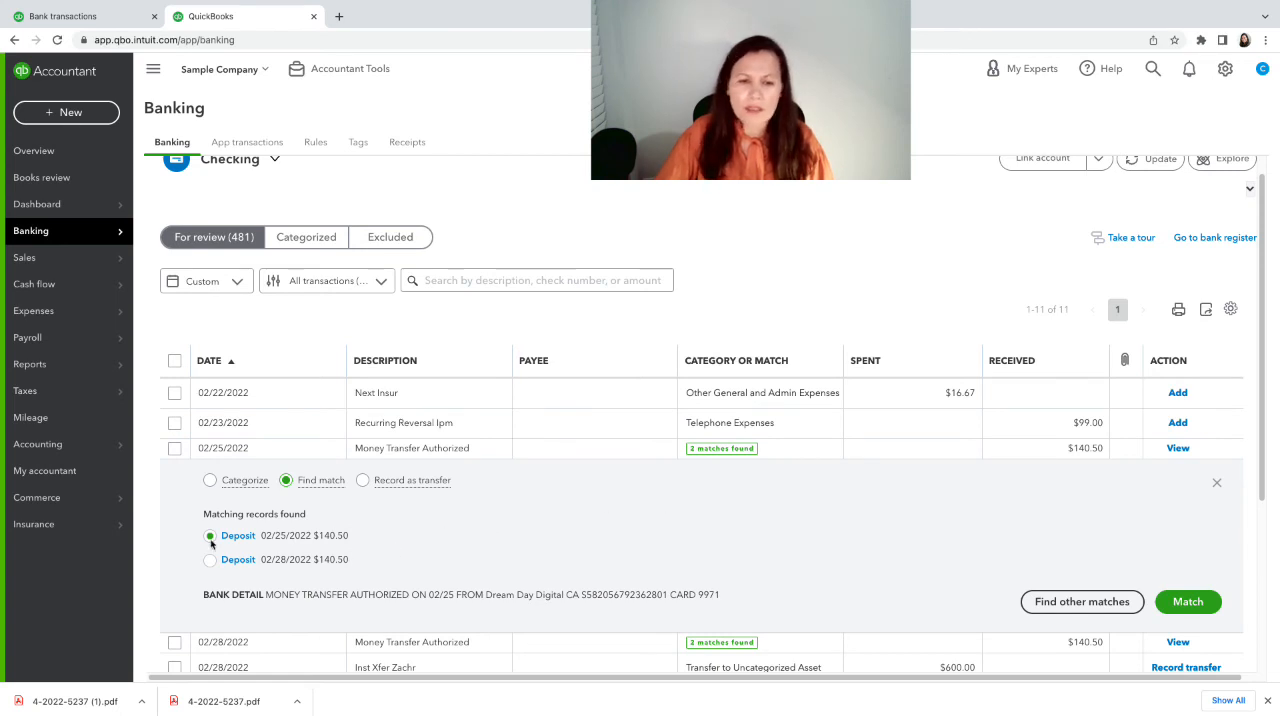
left_click(1178, 606)
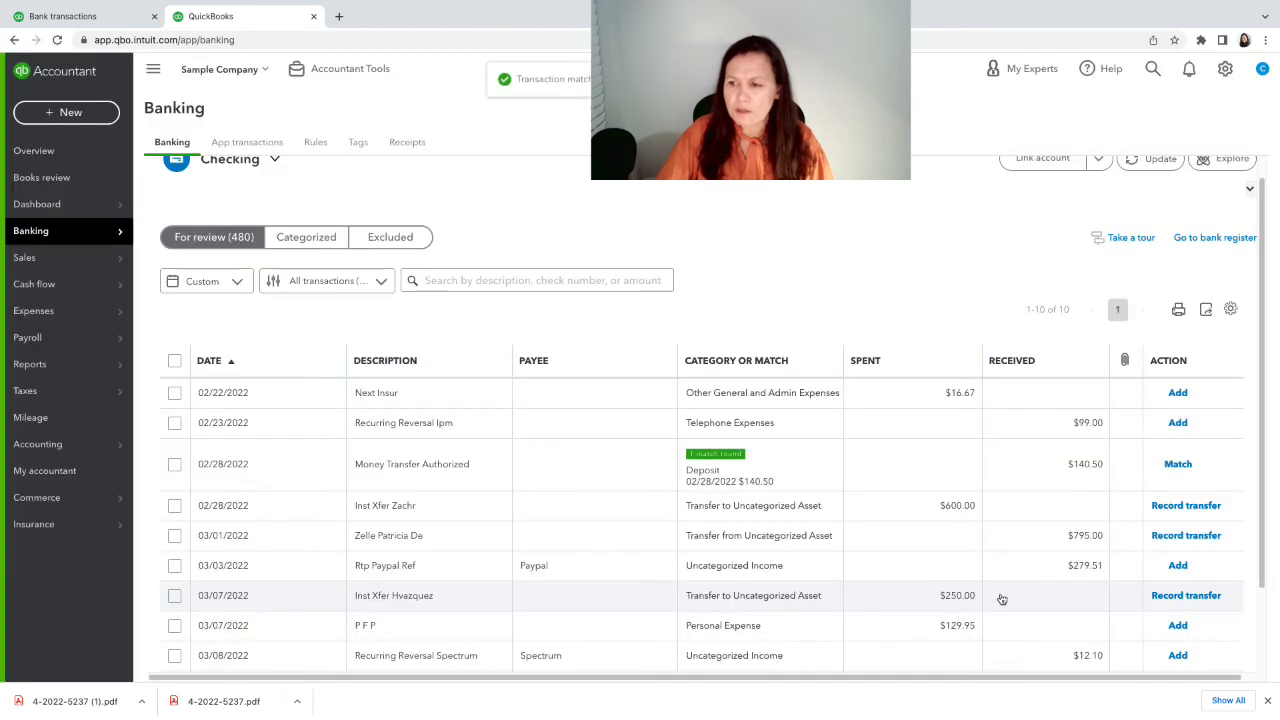
left_click(1168, 466)
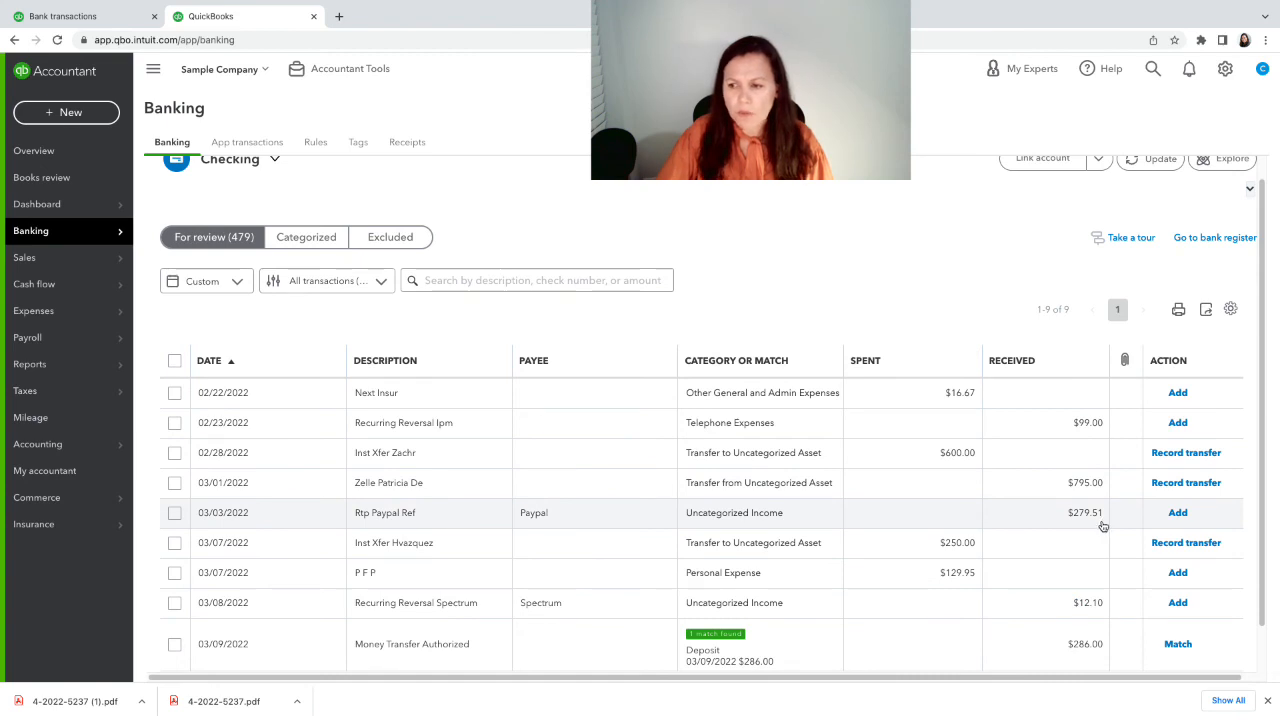
scroll(1101, 535, "down", 1)
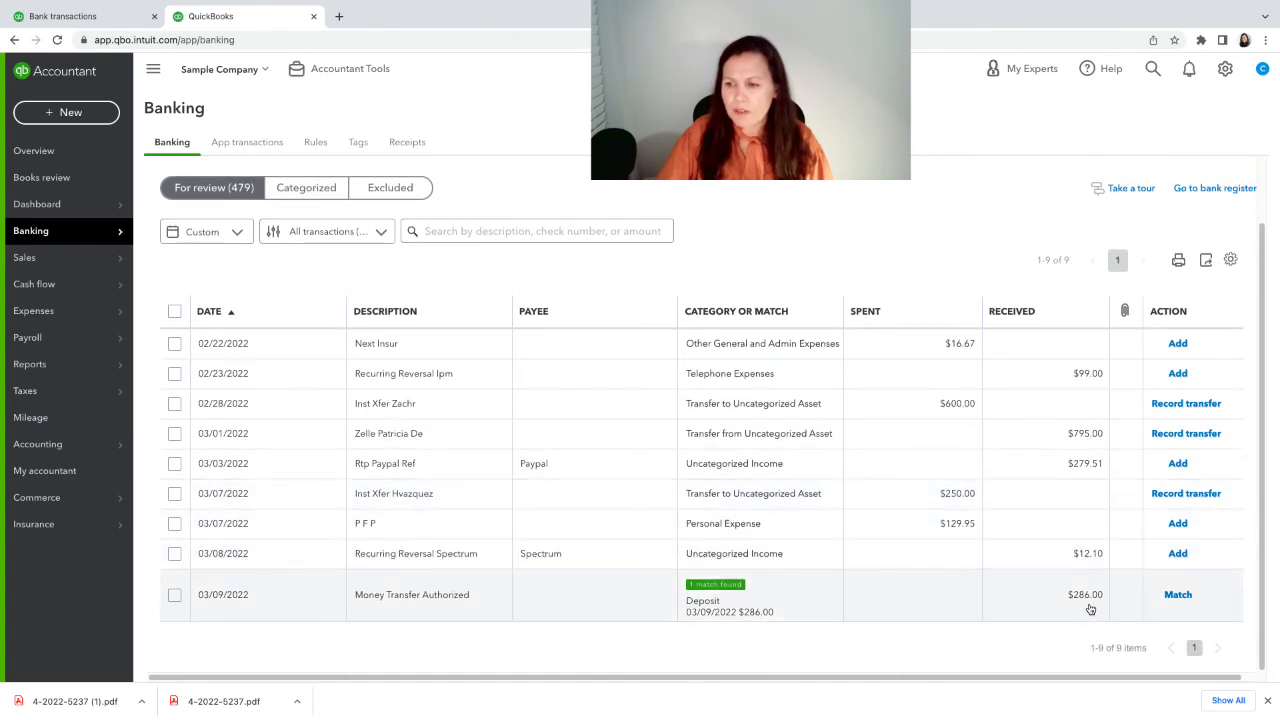
left_click(1178, 596)
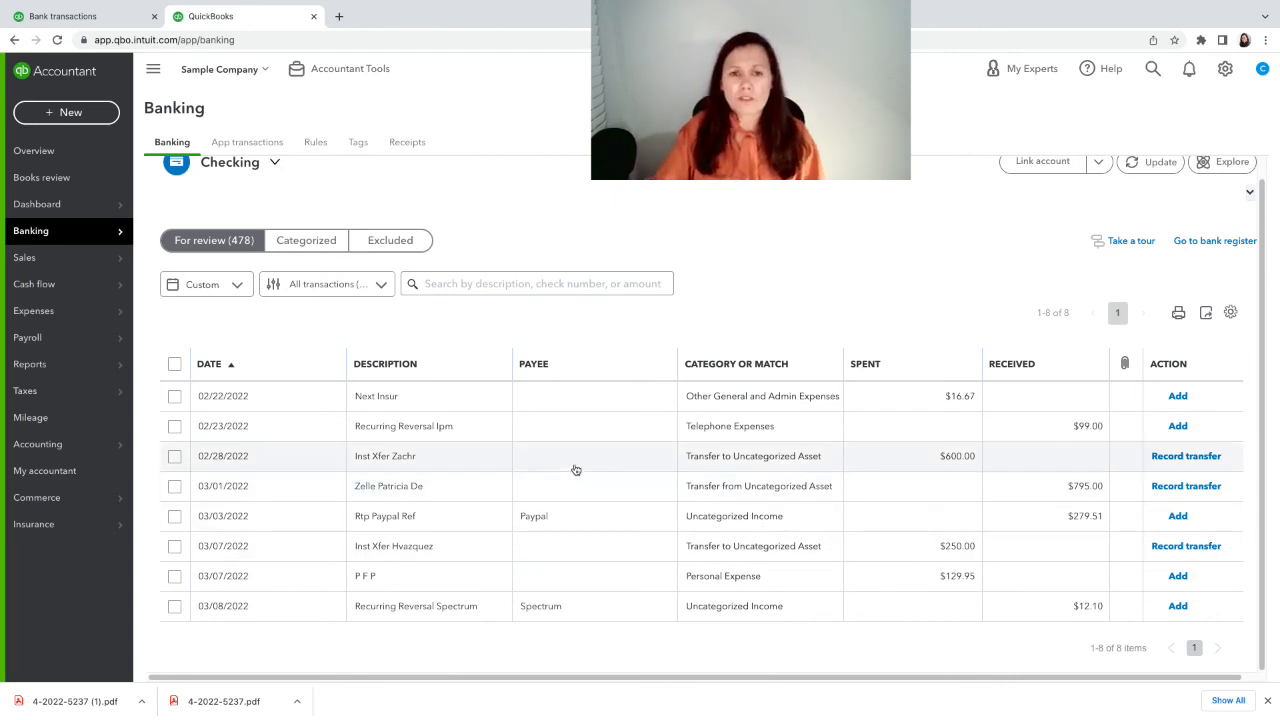
Step: Sort the categorized Checking transactions by amount from highest to lowest, examine the matched deposits, and return to the transactions for review
left_click(296, 244)
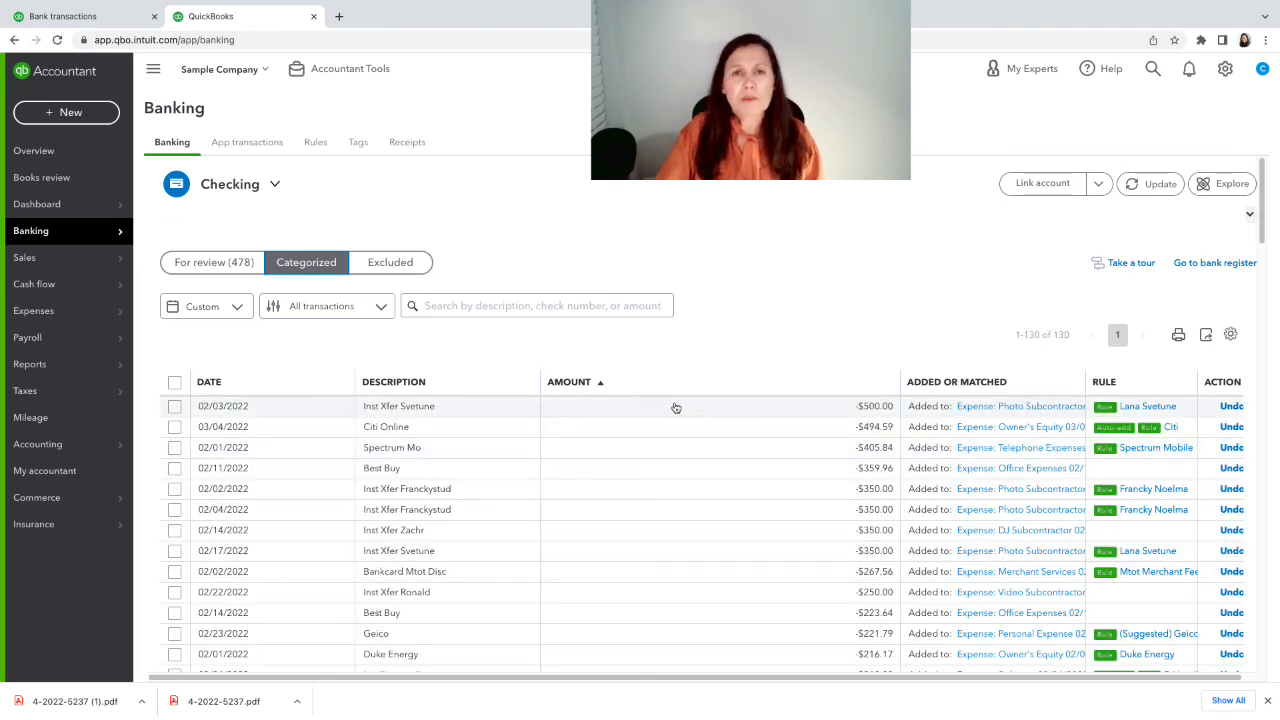
left_click(601, 384)
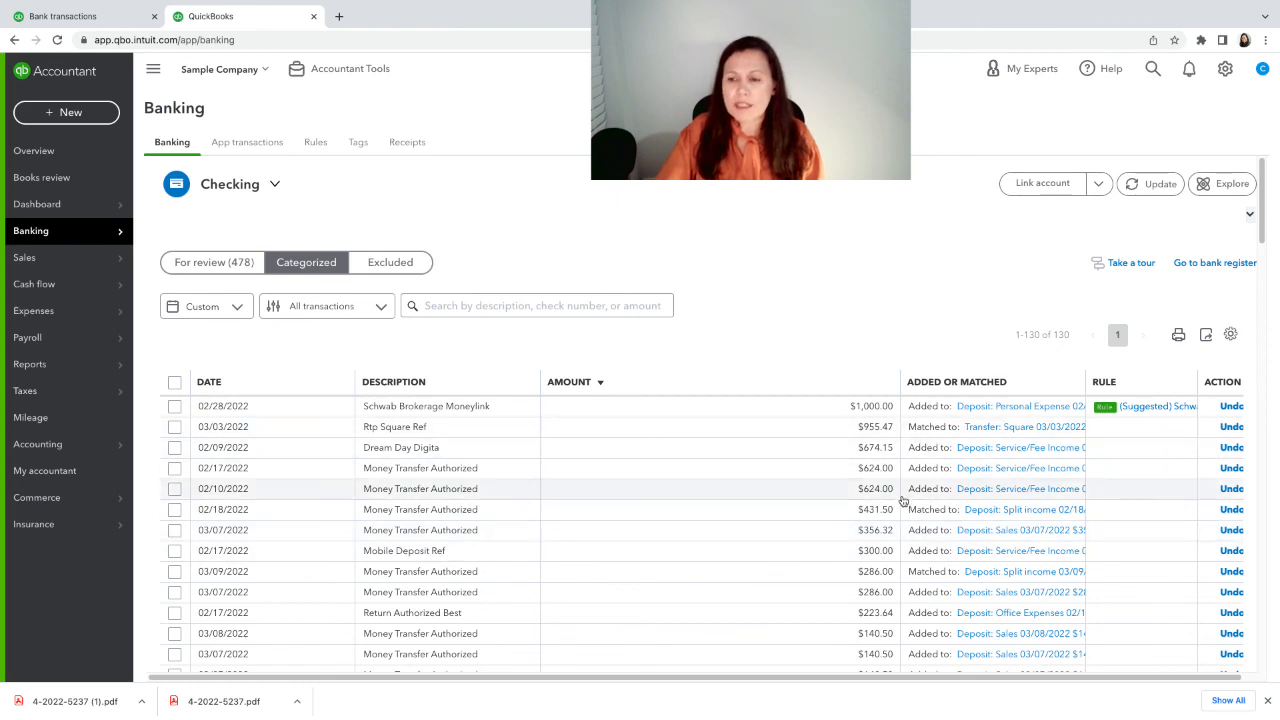
scroll(900, 428, "down", 3)
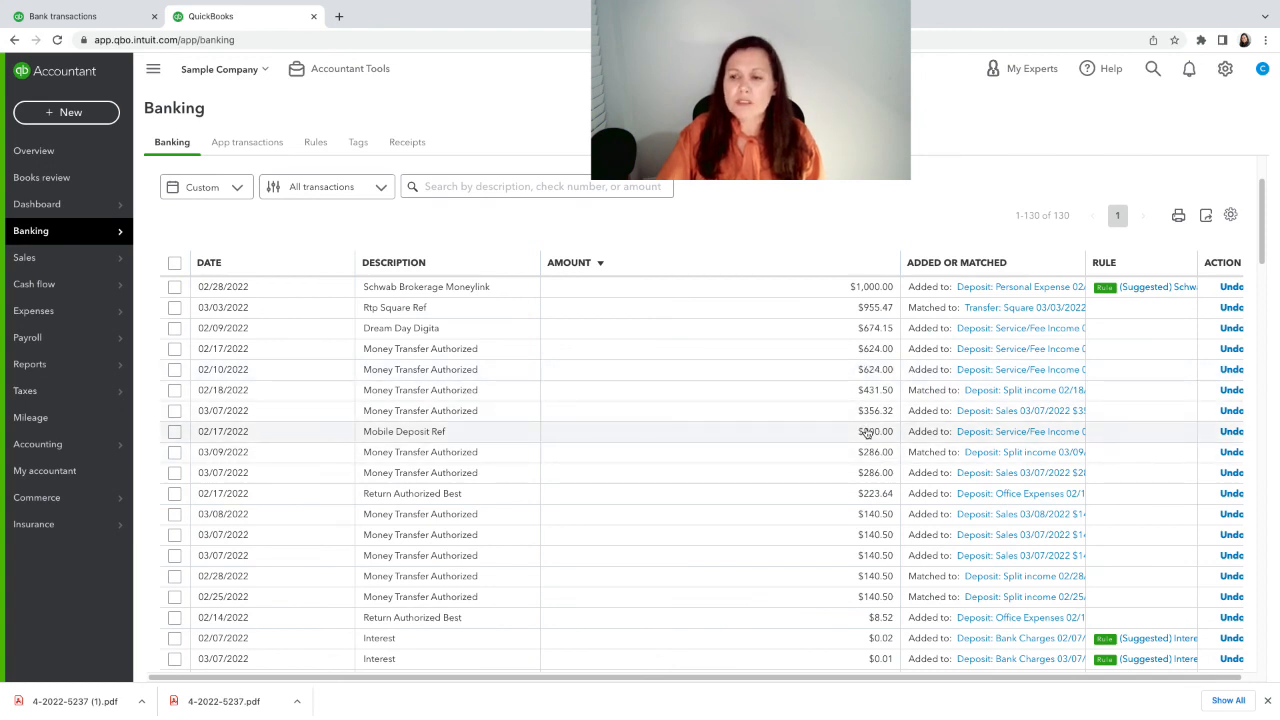
scroll(580, 435, "up", 3)
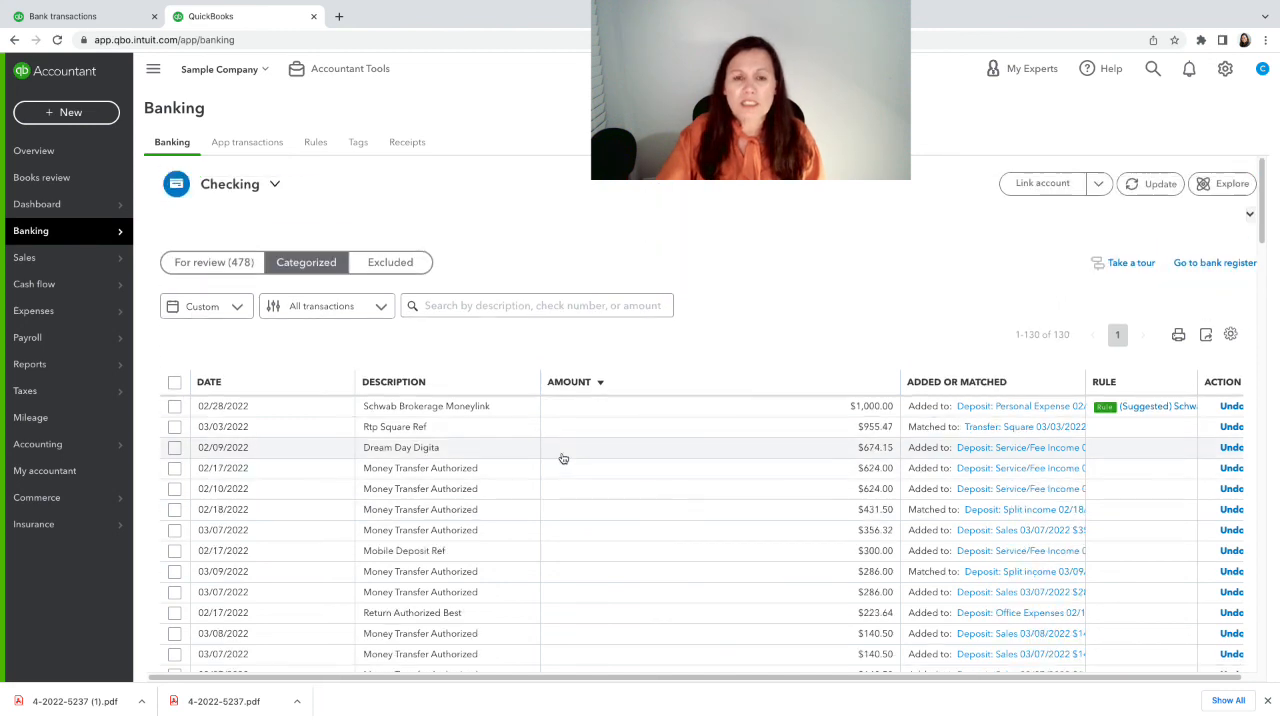
left_click(226, 263)
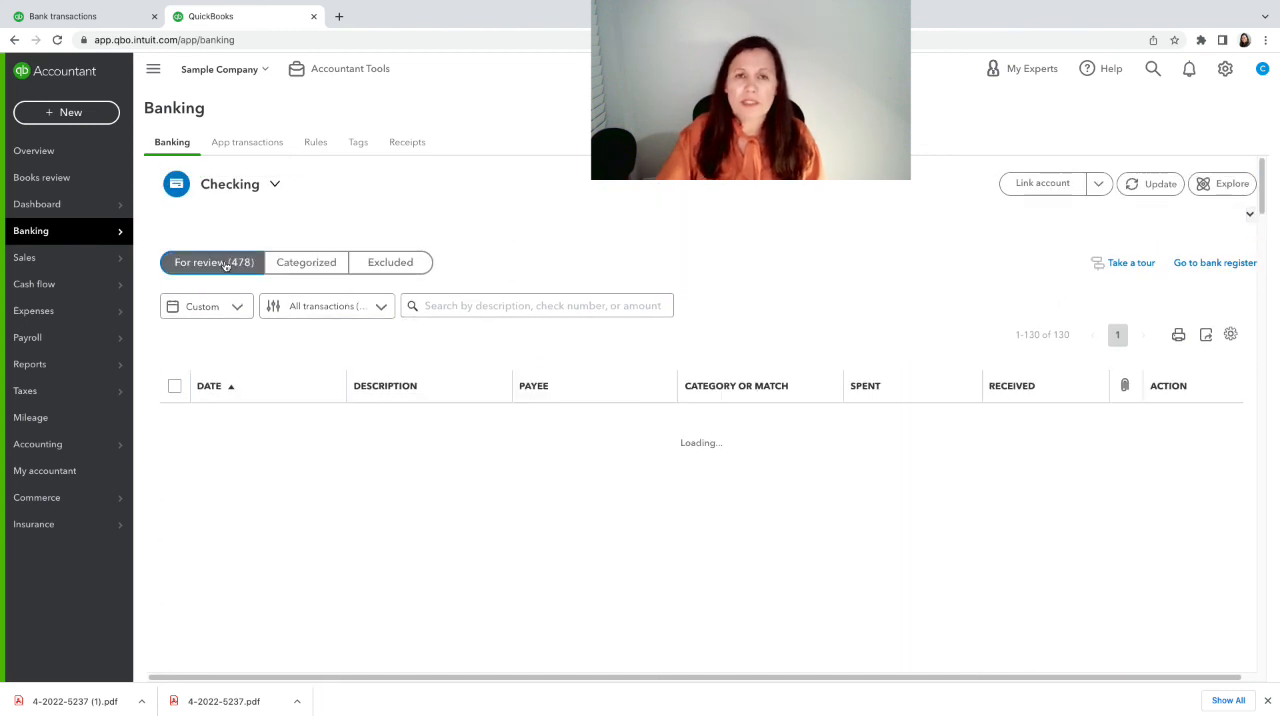